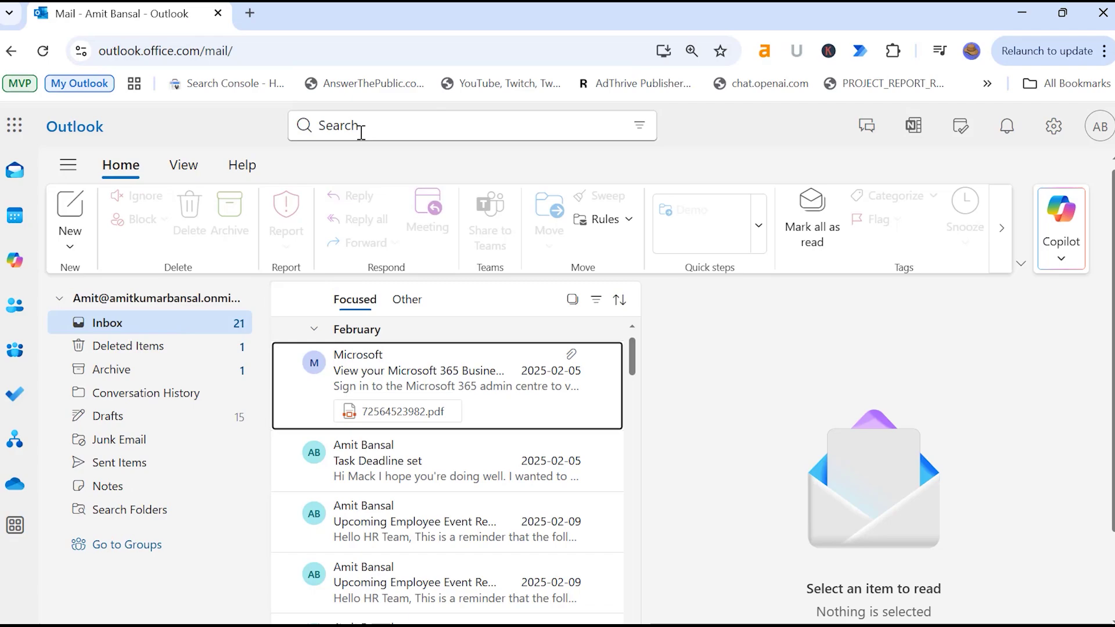
Step: Examine the search box and its folder scope choices in Outlook on the web and in the new Outlook desktop app
click(377, 129)
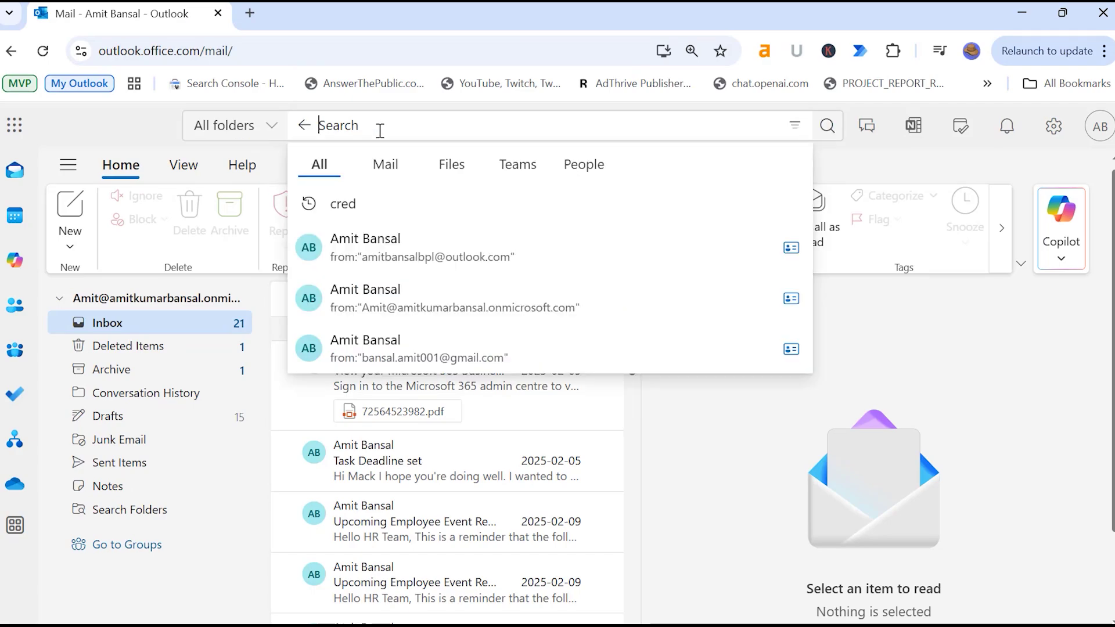
click(250, 125)
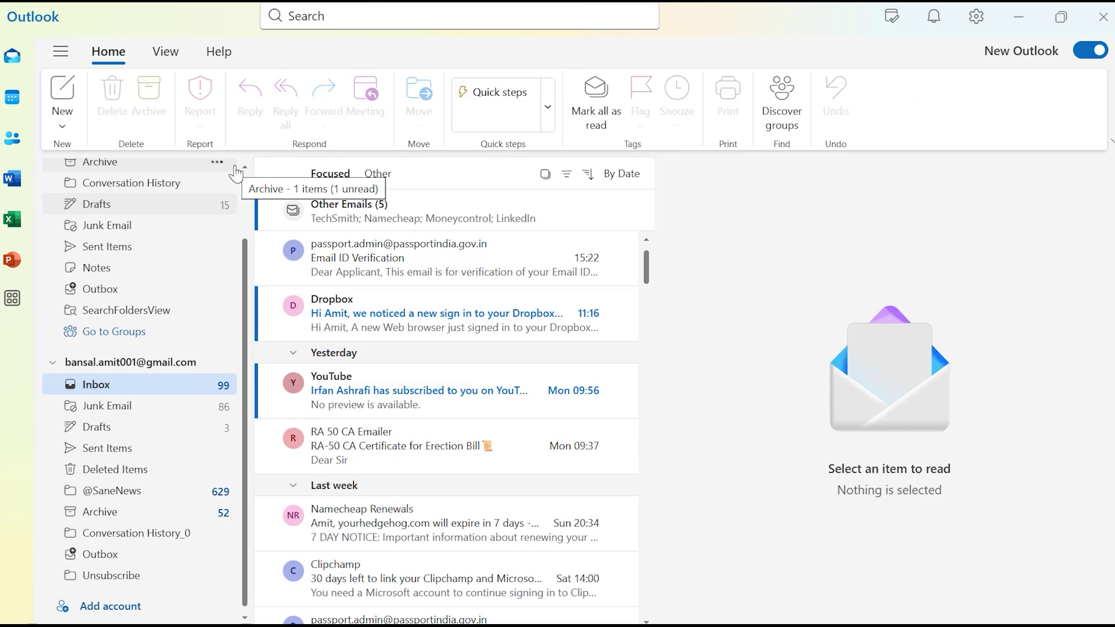
click(414, 16)
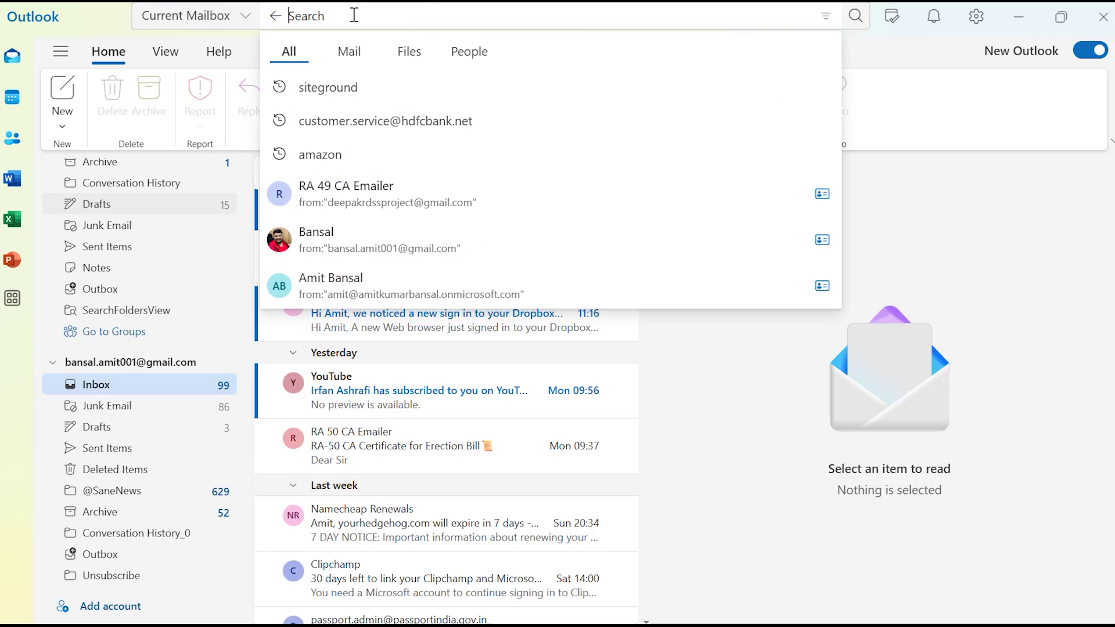
click(239, 21)
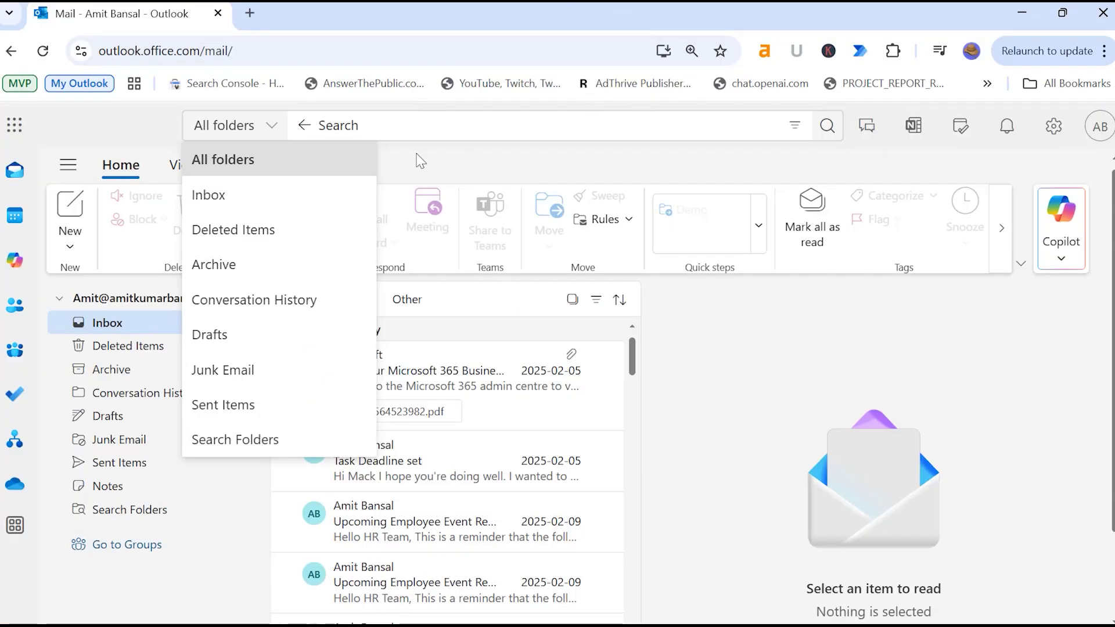
click(446, 169)
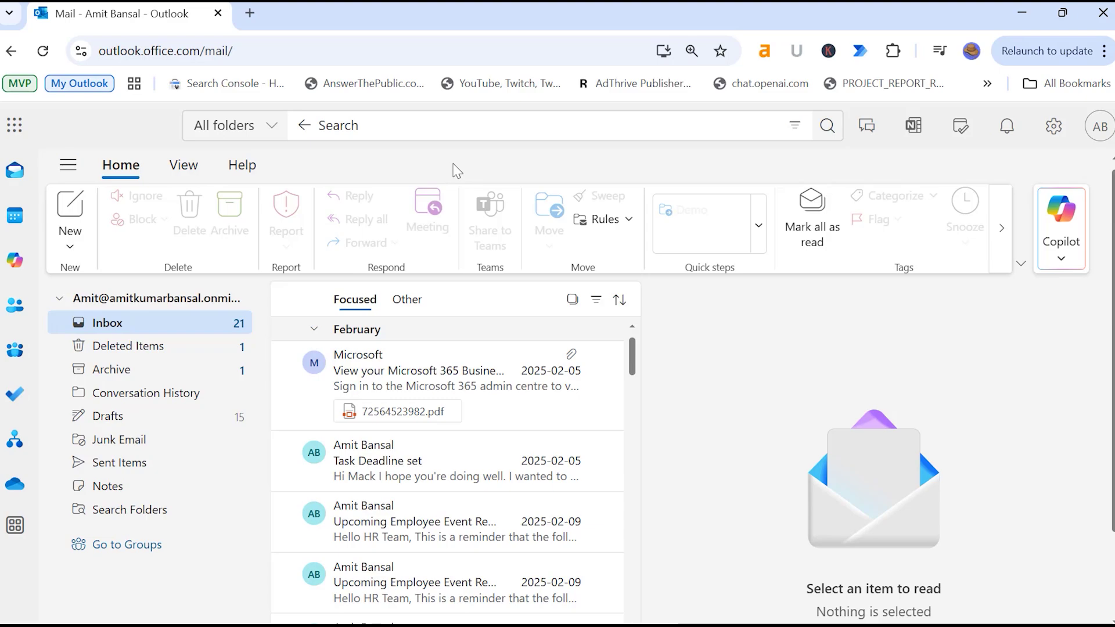
Step: Search all folders for messages from a specific sender, using the from: operator with the sender's first name
click(392, 126)
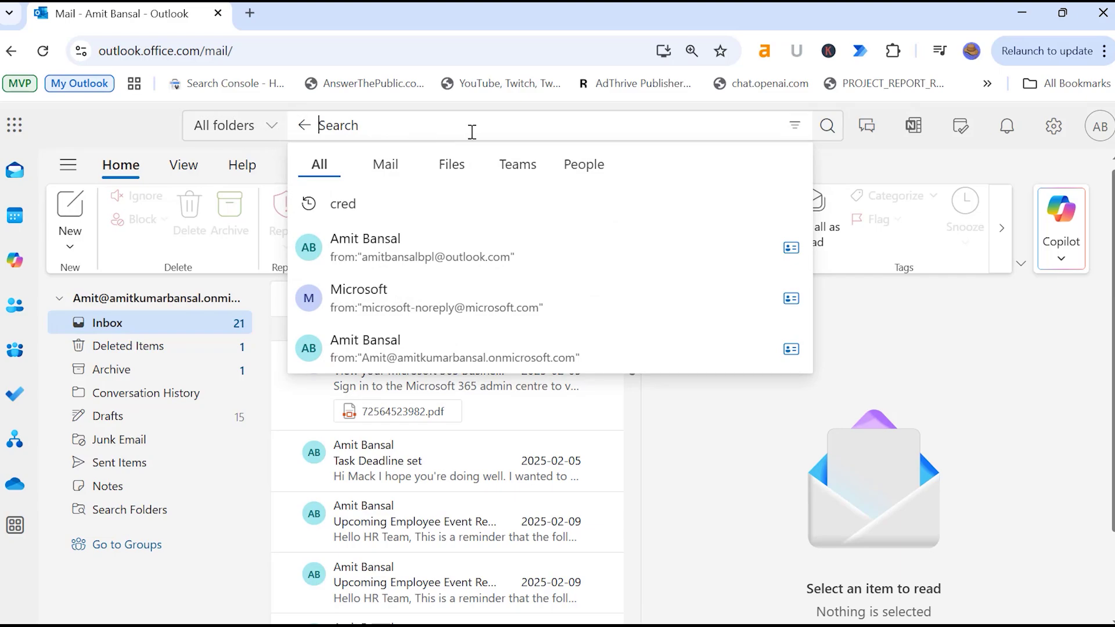
text(from:)
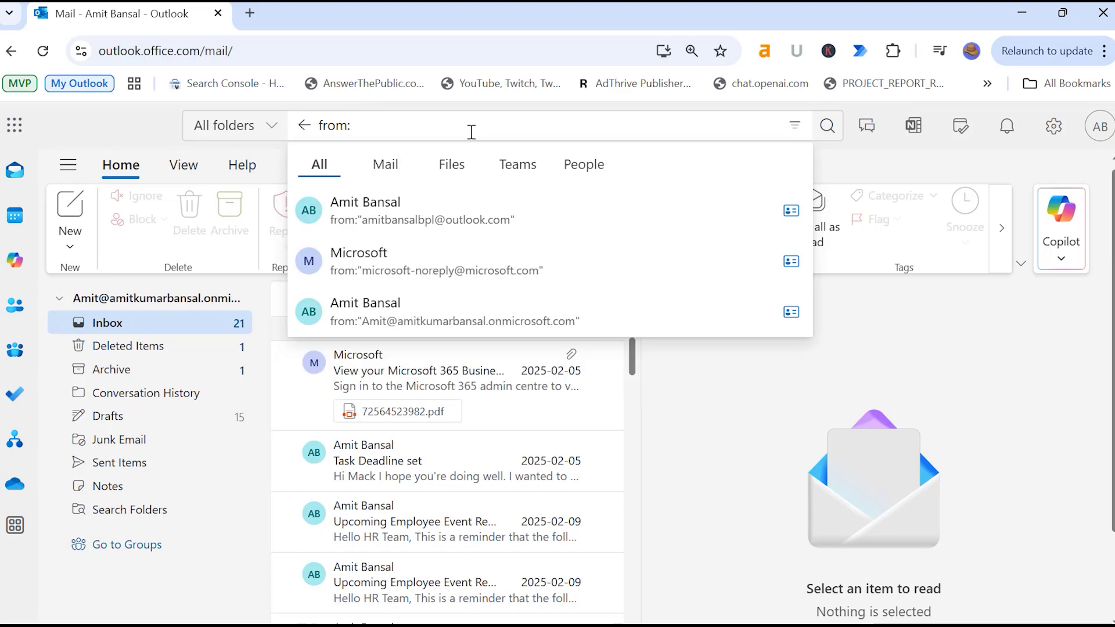
text(amit)
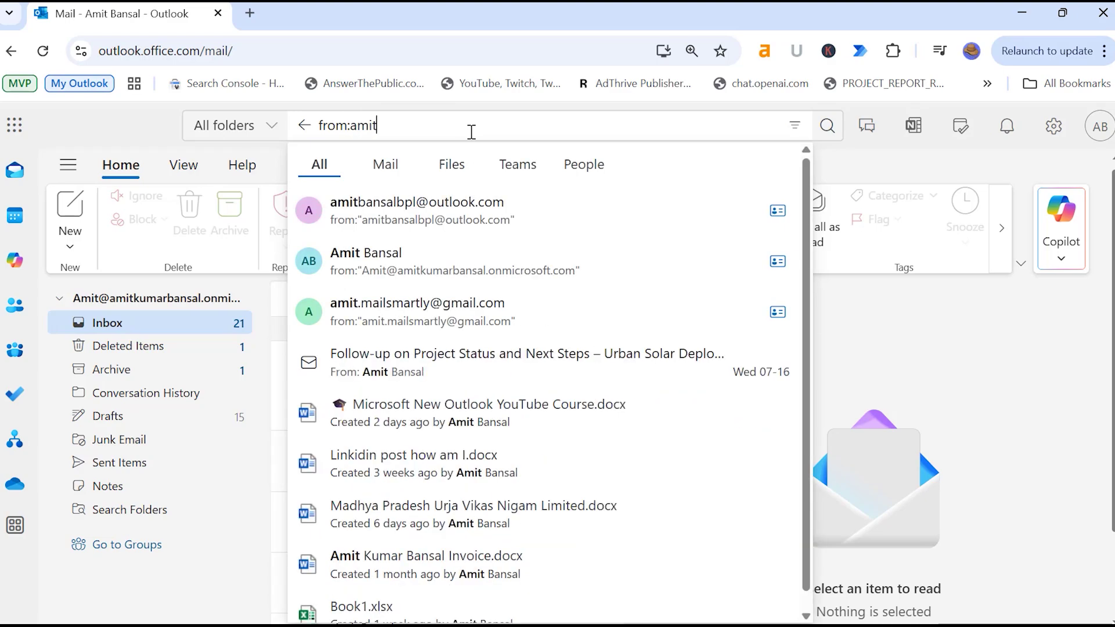
key(Return)
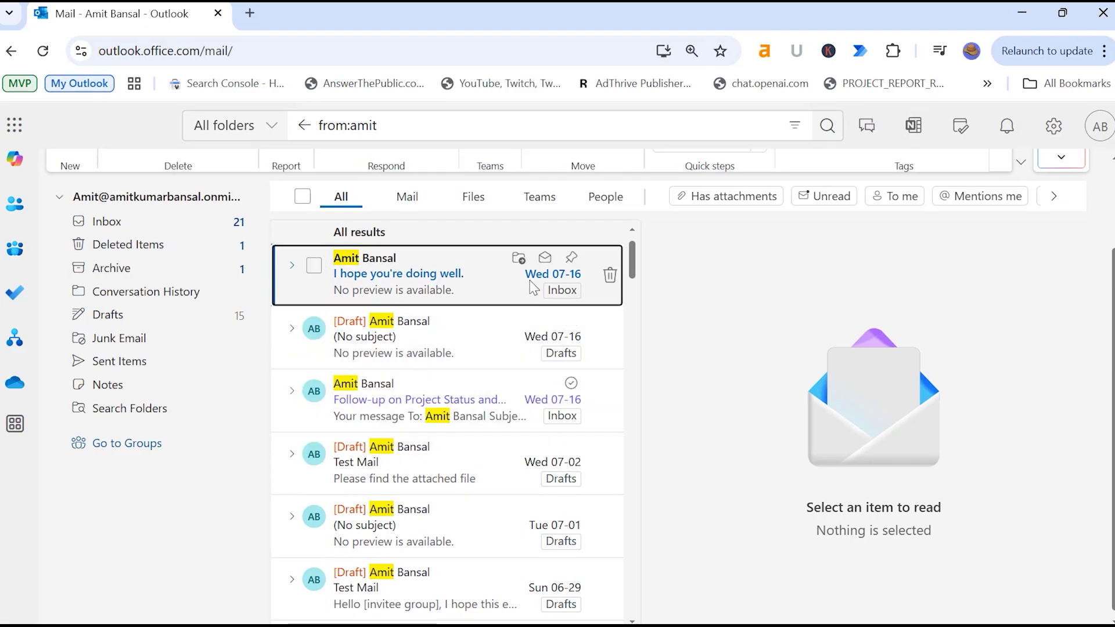
Step: Search all folders for messages addressed to a specific recipient, using the to: operator with the recipient's first name
click(421, 127)
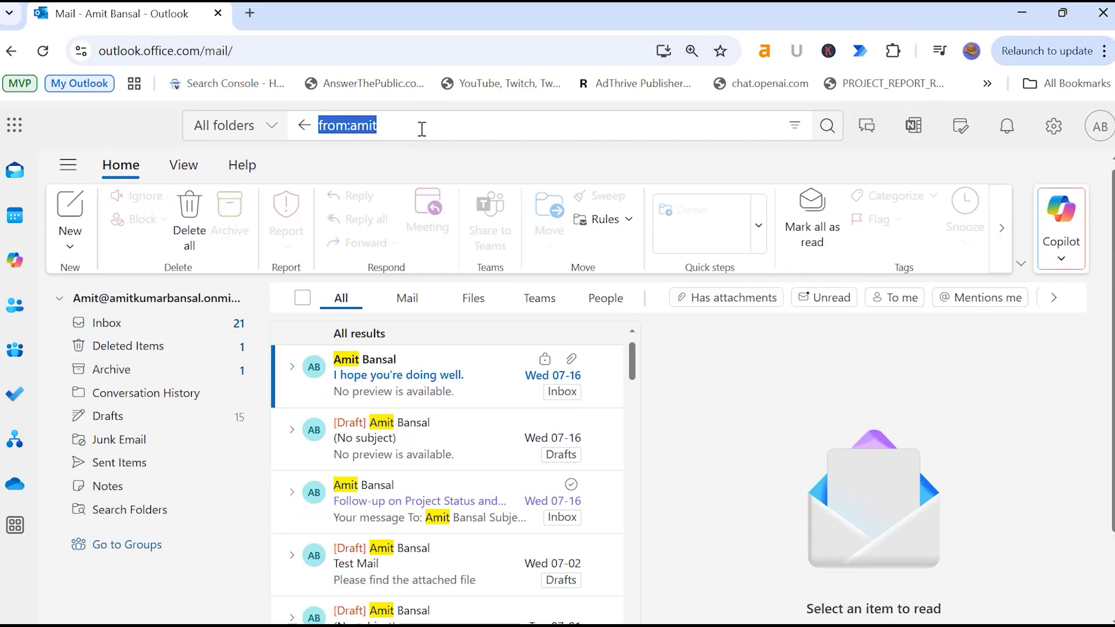
text(to:)
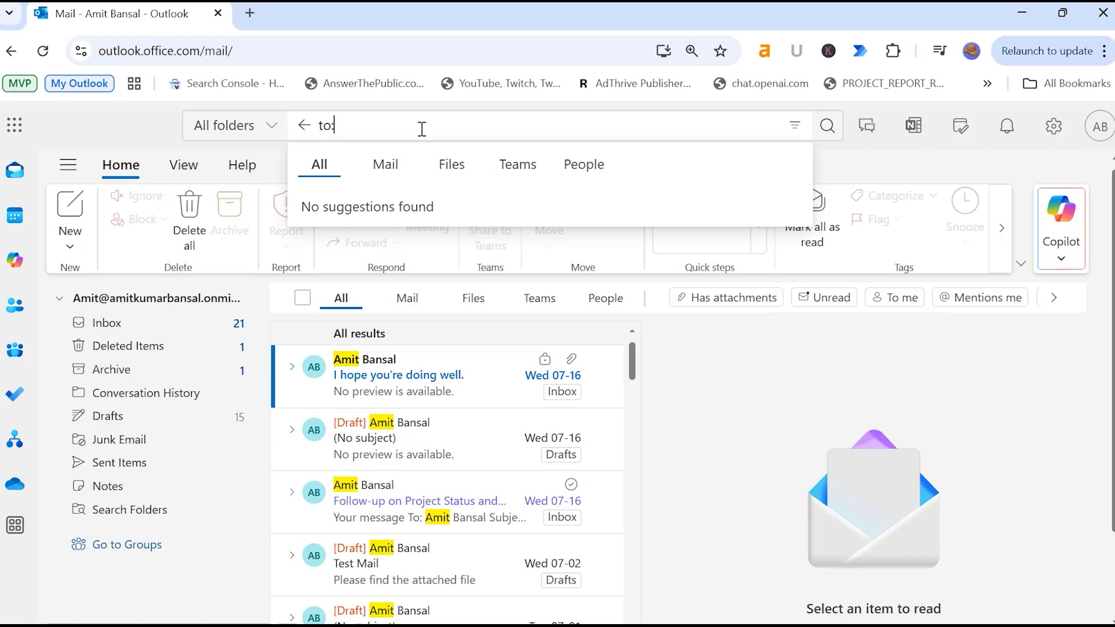
text(amit)
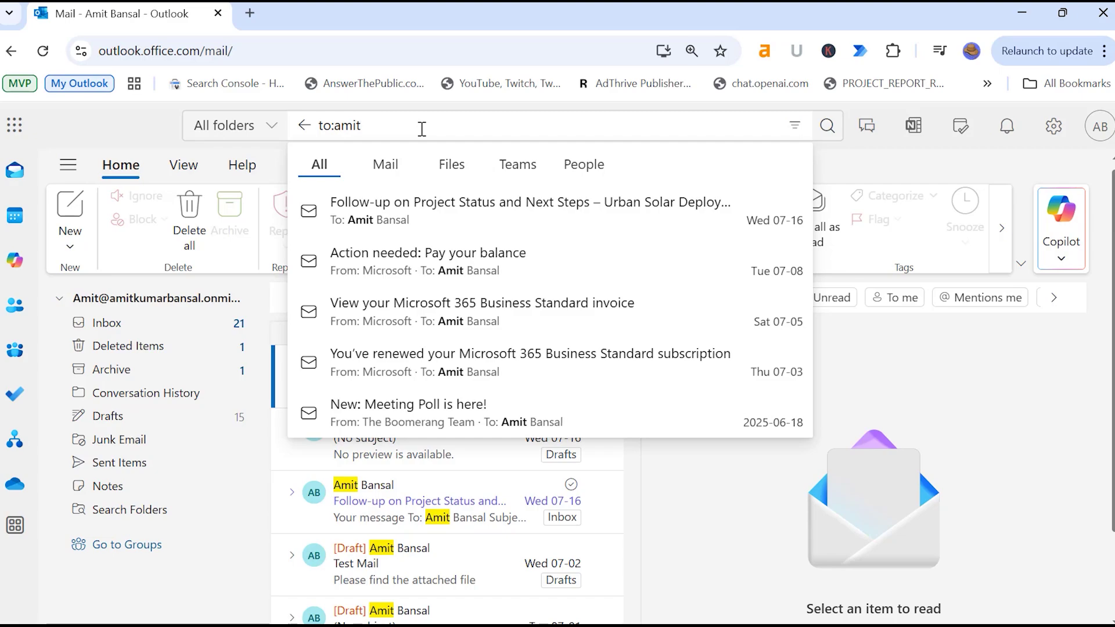
key(Return)
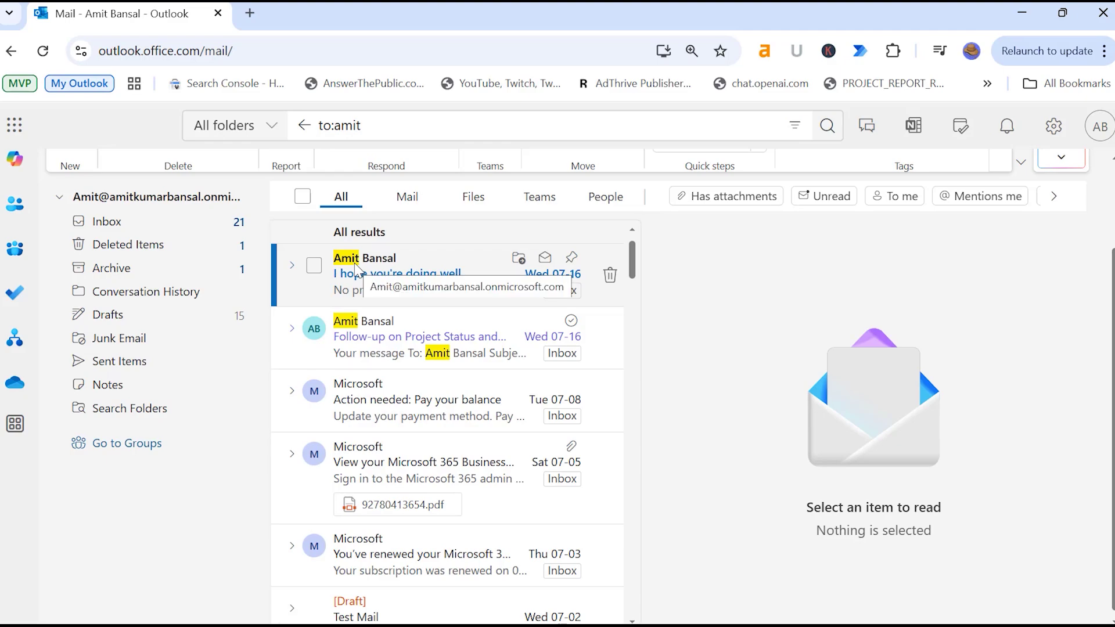
Step: Search all folders for messages copied to a specific person, using the cc: operator with the person's first name
click(384, 122)
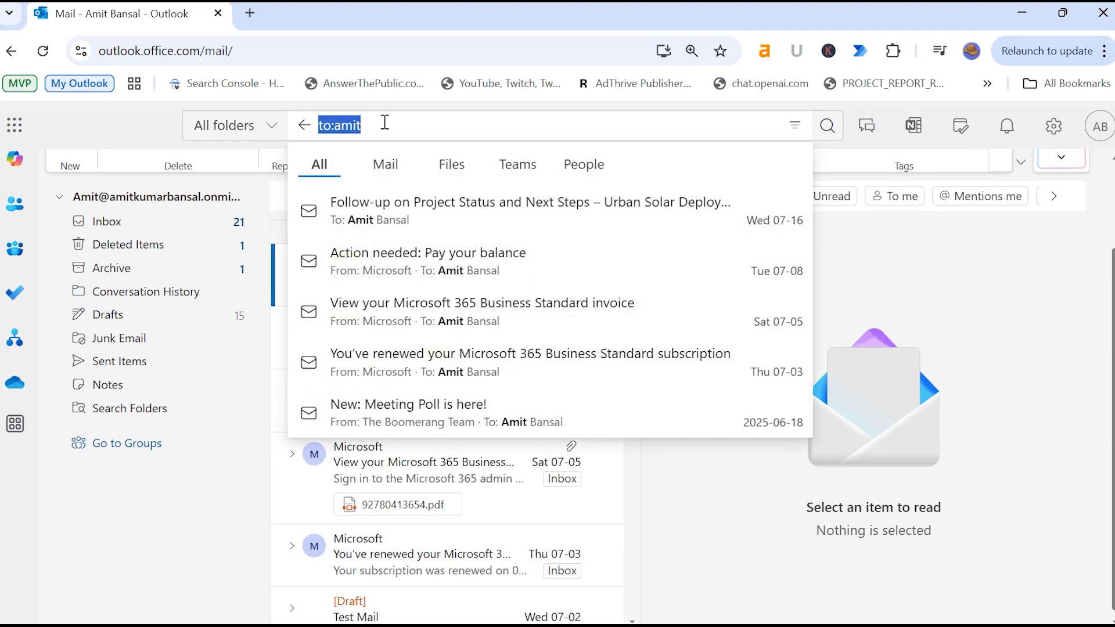
text(cc)
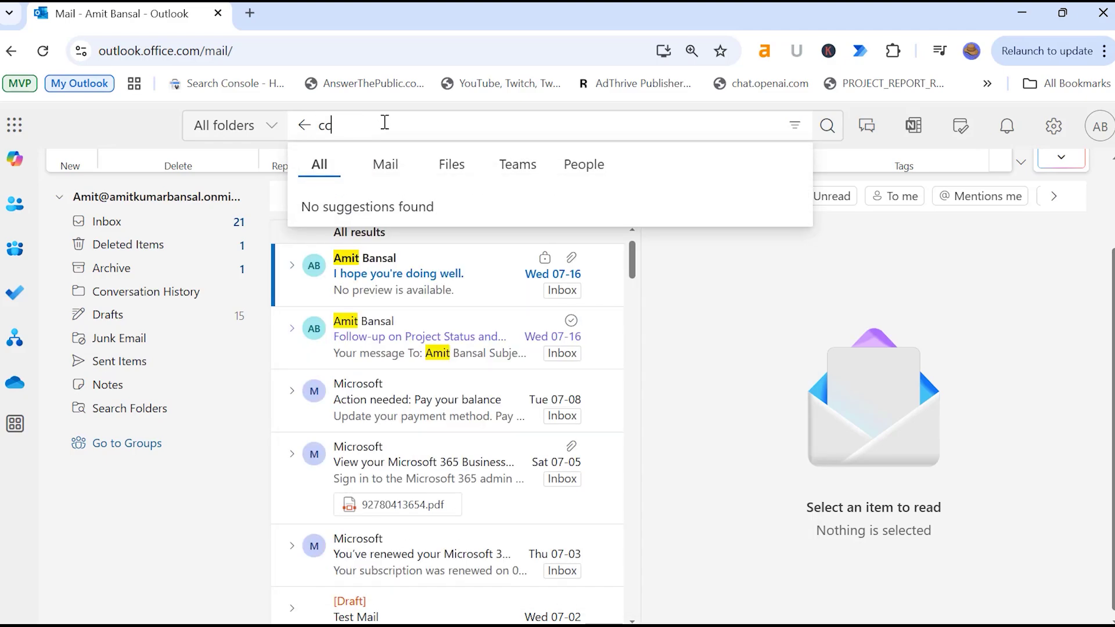
text(:)
text(amit)
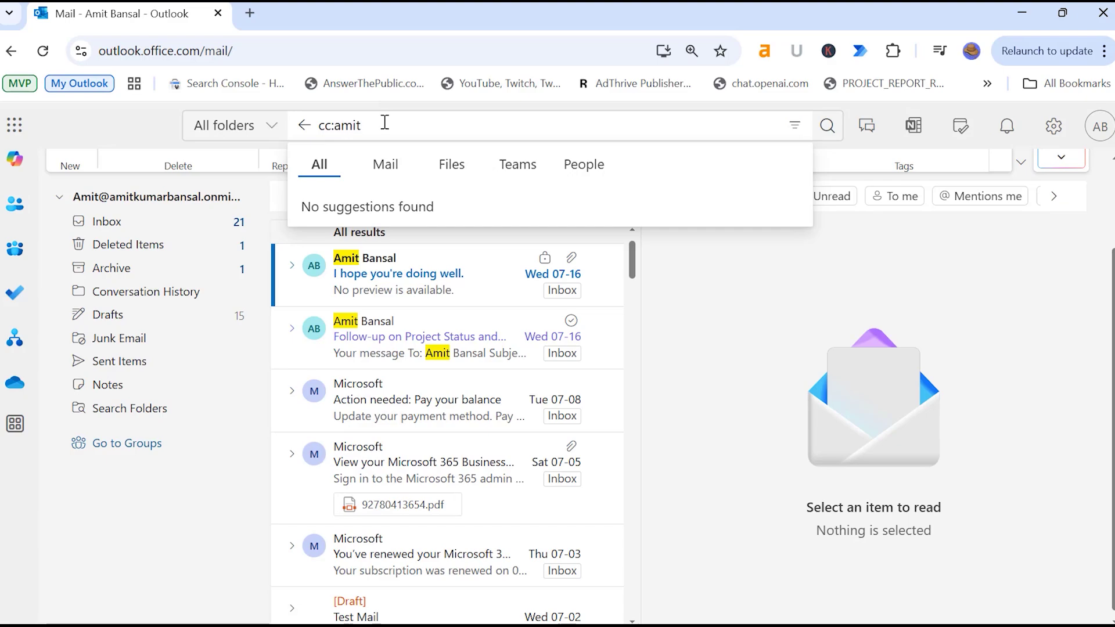
key(Return)
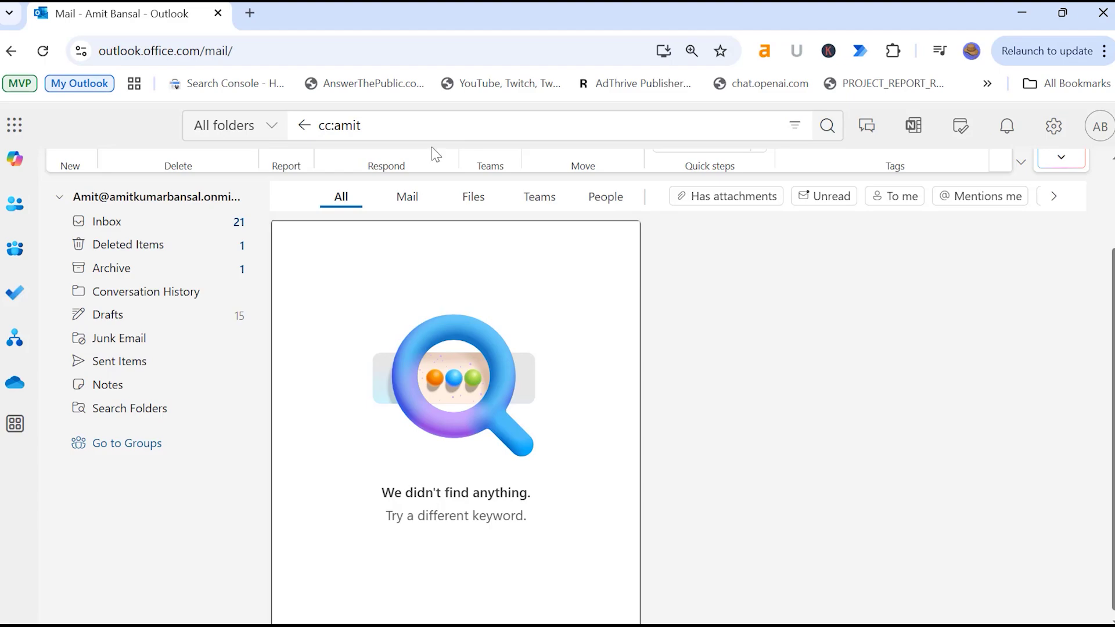
Step: Search all folders for subject:progress and open the Daily Progress Report message for 22-Feb
click(394, 123)
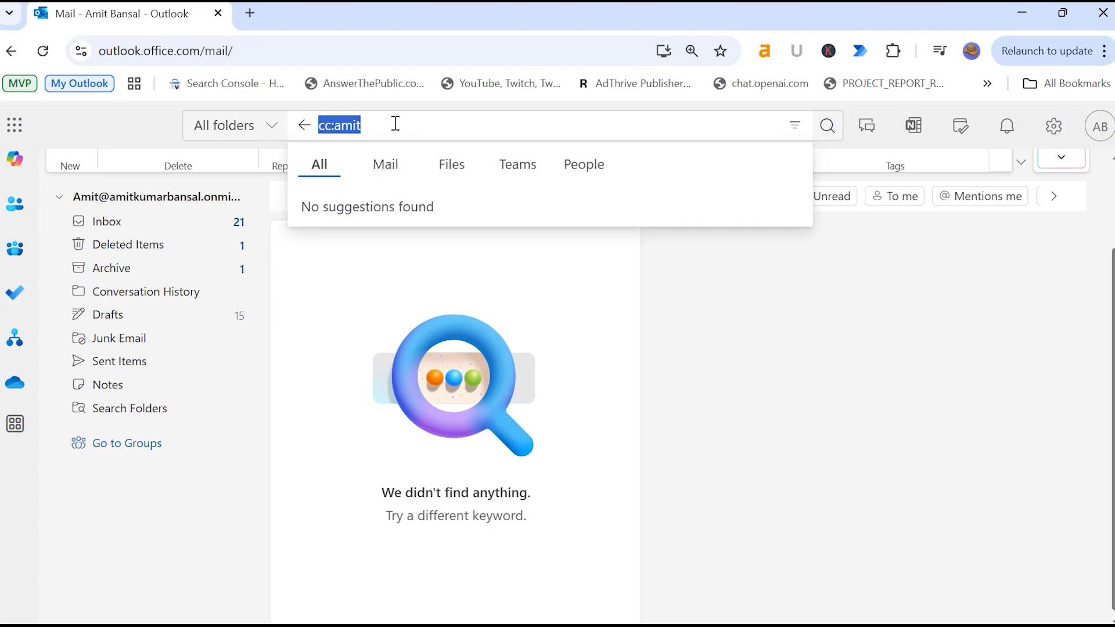
text(subject:)
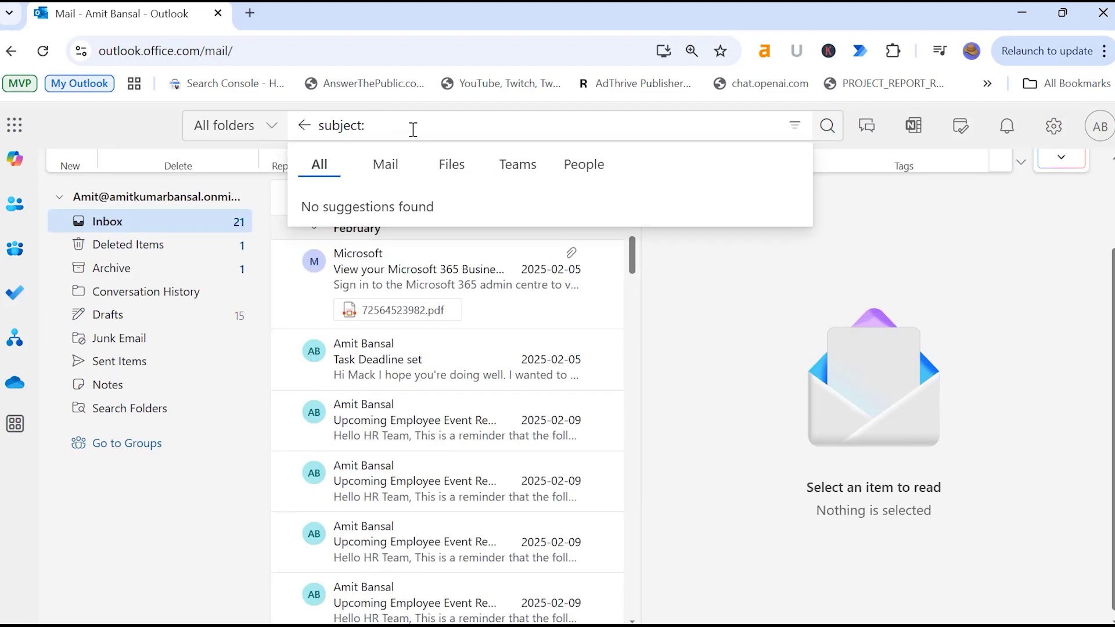
text(progress)
key(Return)
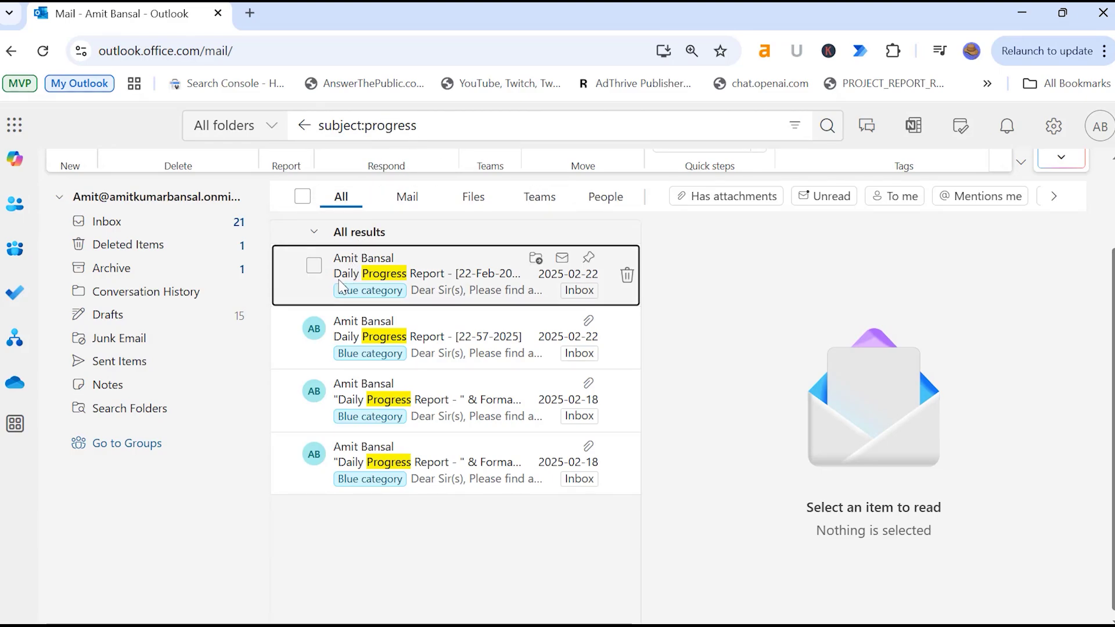
click(427, 284)
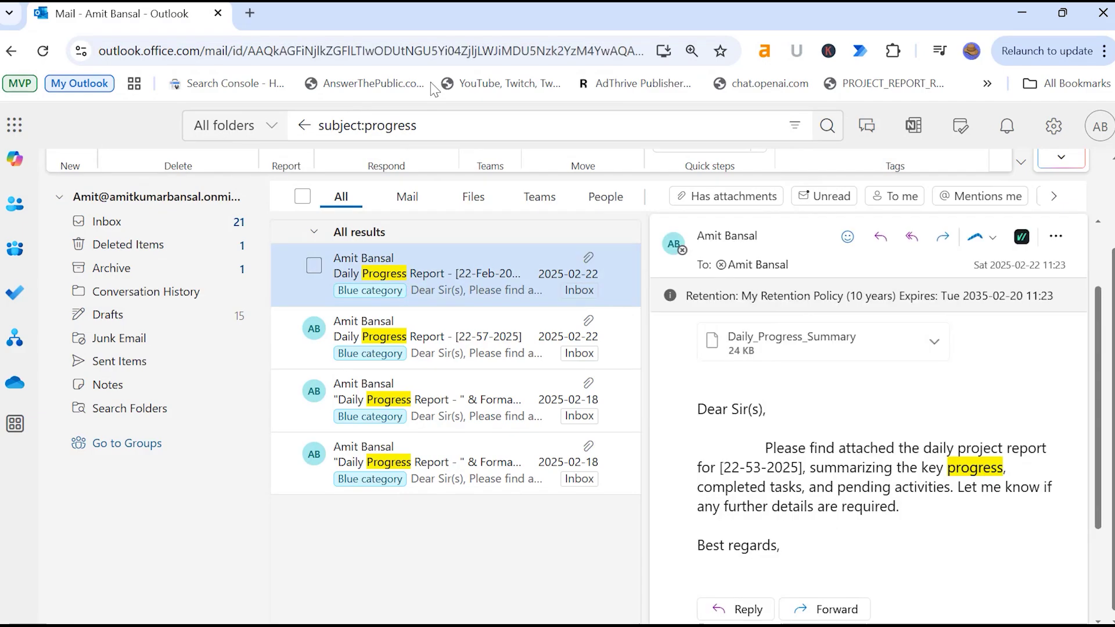
Step: Search all folders for body:progress and browse the matching messages down to the mid-February 2025 reports
click(469, 124)
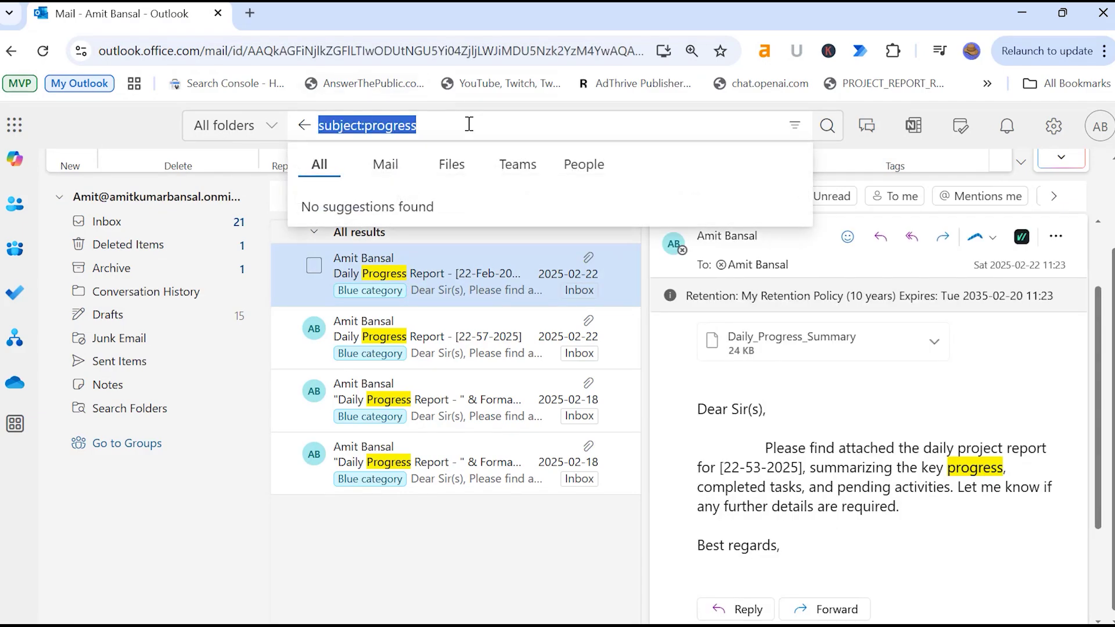
text(body:)
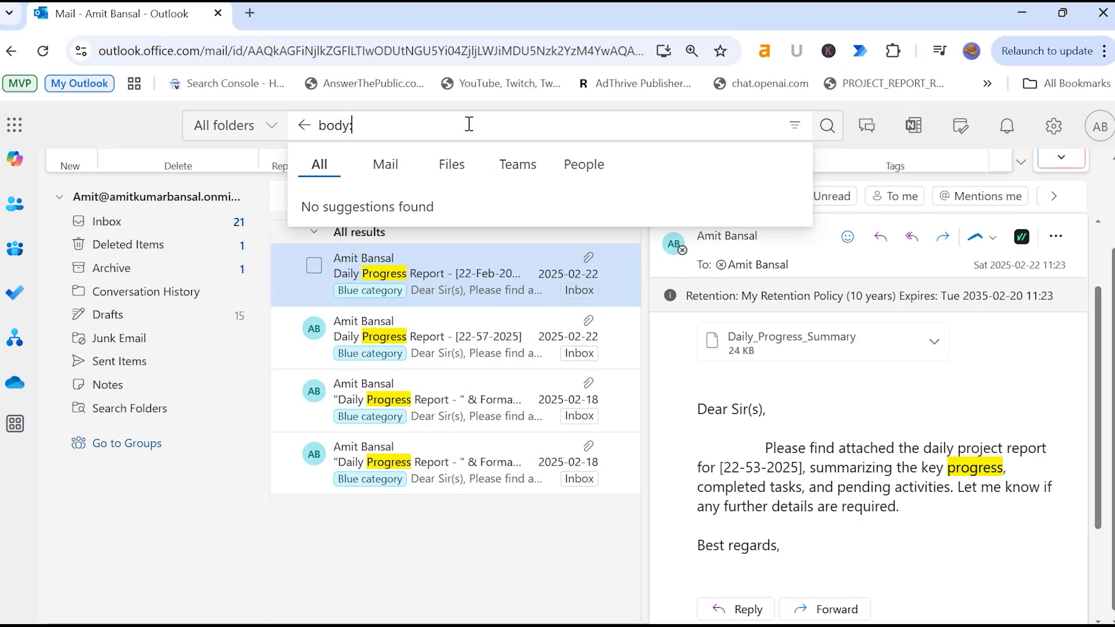
text(progress)
key(Return)
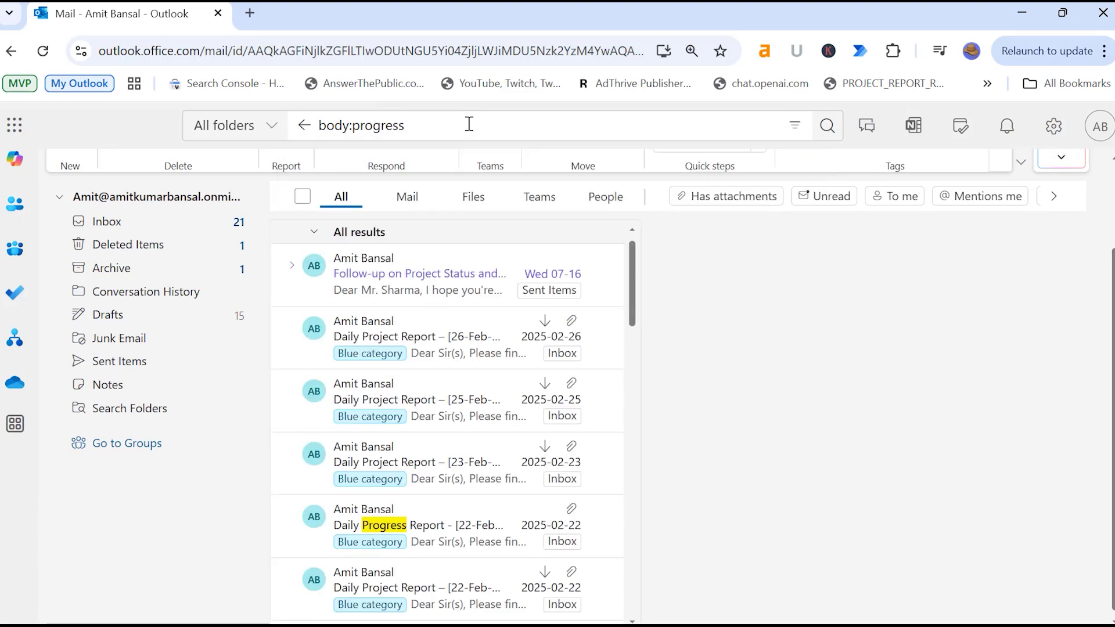
scroll(477, 309, down, 10)
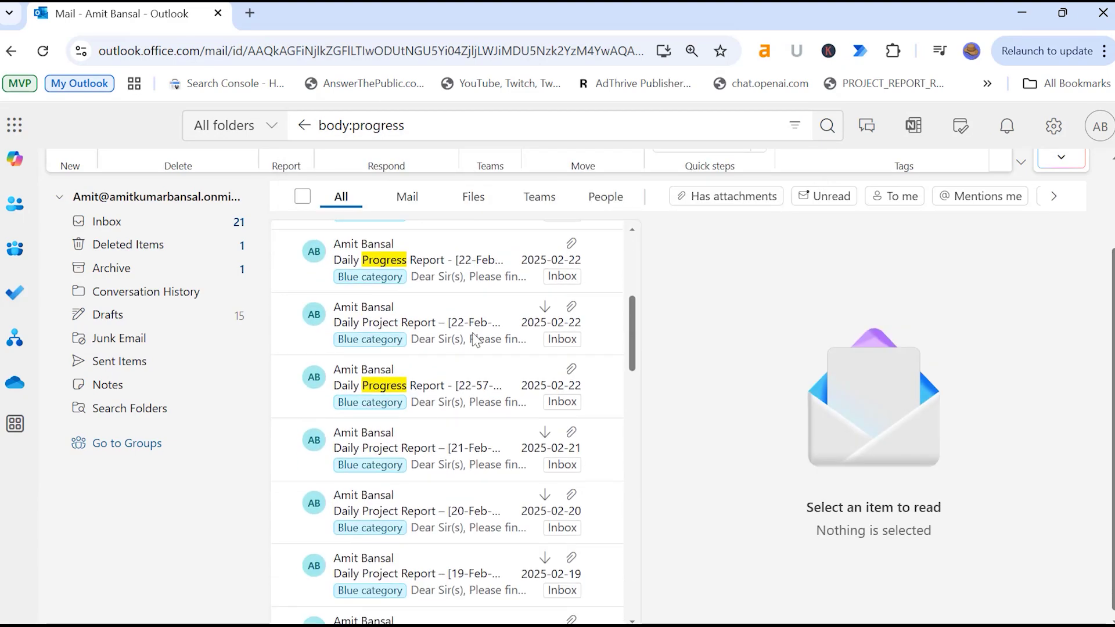
scroll(477, 340, down, 3)
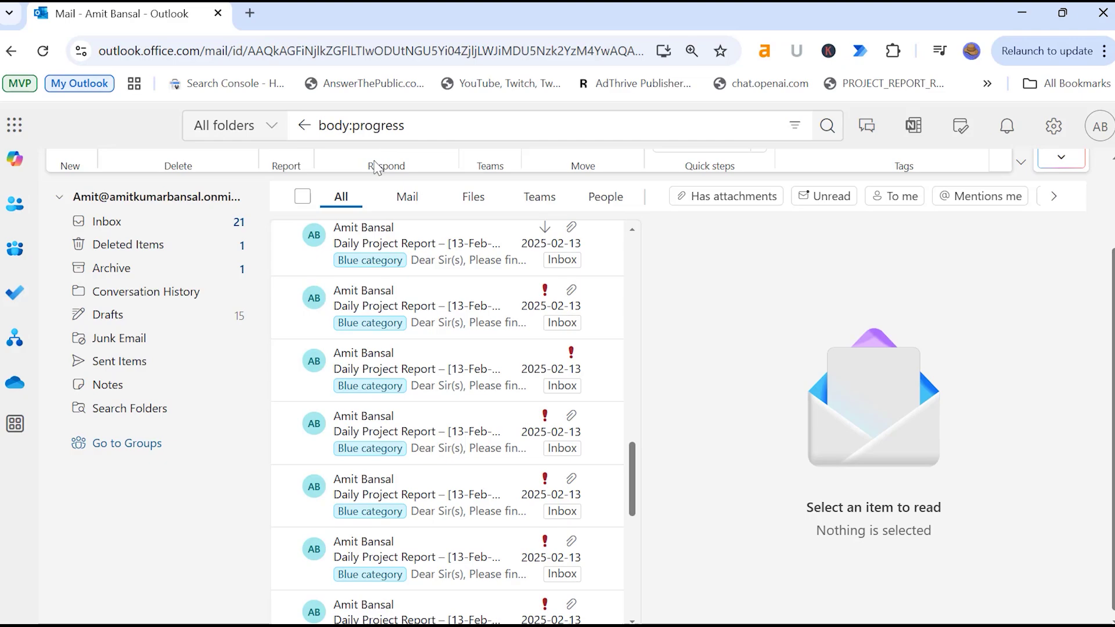
scroll(452, 367, down, 3)
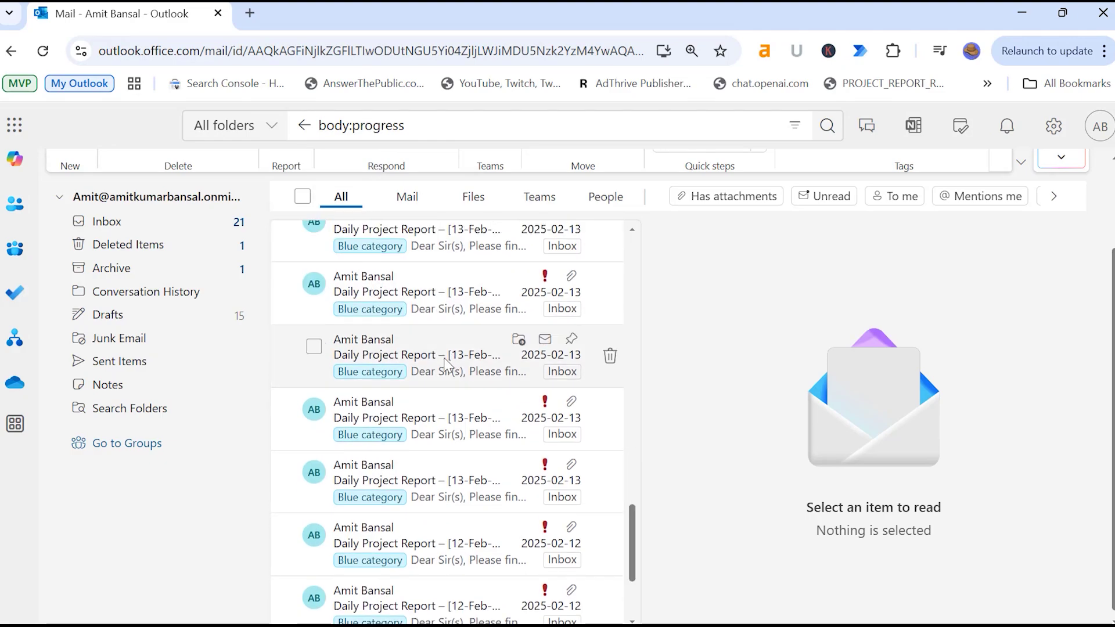
Step: Open a Daily Project Report message for 13-Feb-2025 and select the word "progress" in its body
click(417, 418)
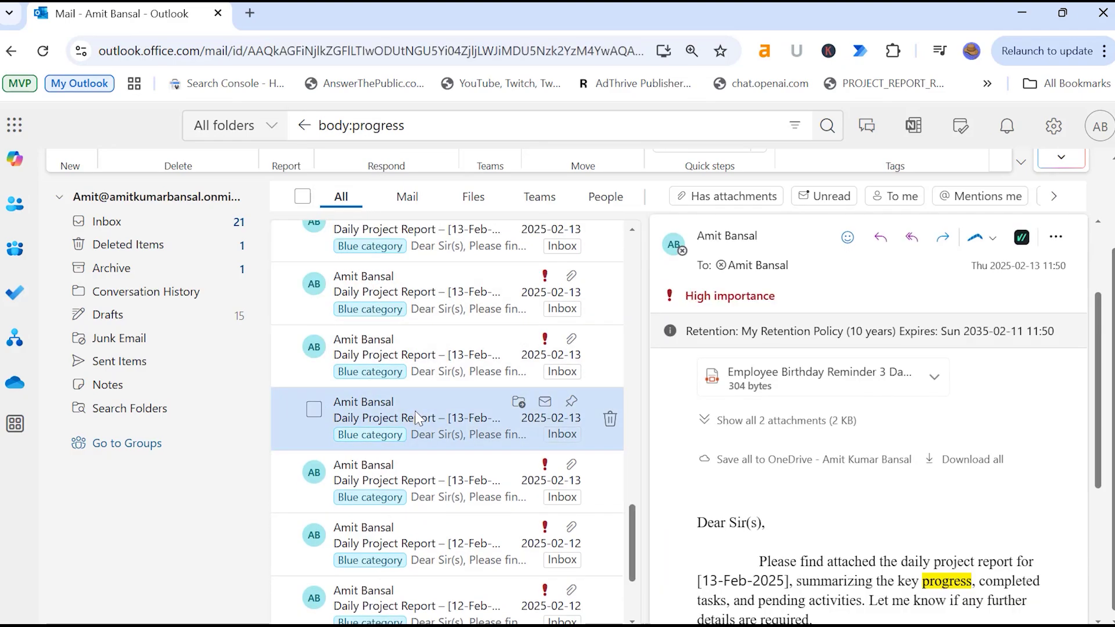
scroll(749, 384, down, 3)
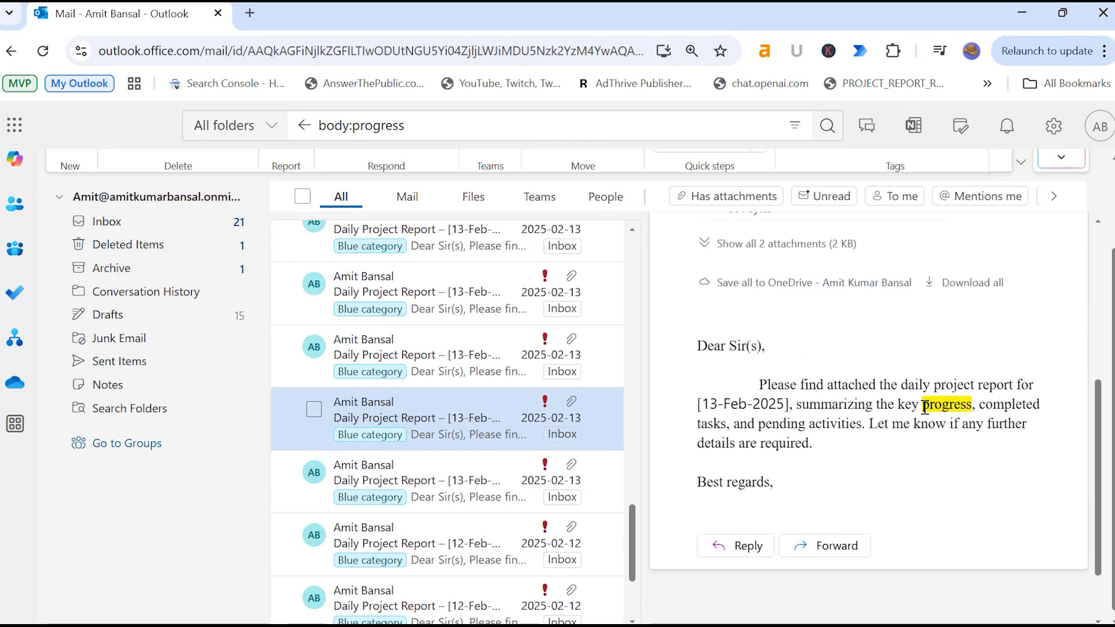
drag(922, 405, 972, 406)
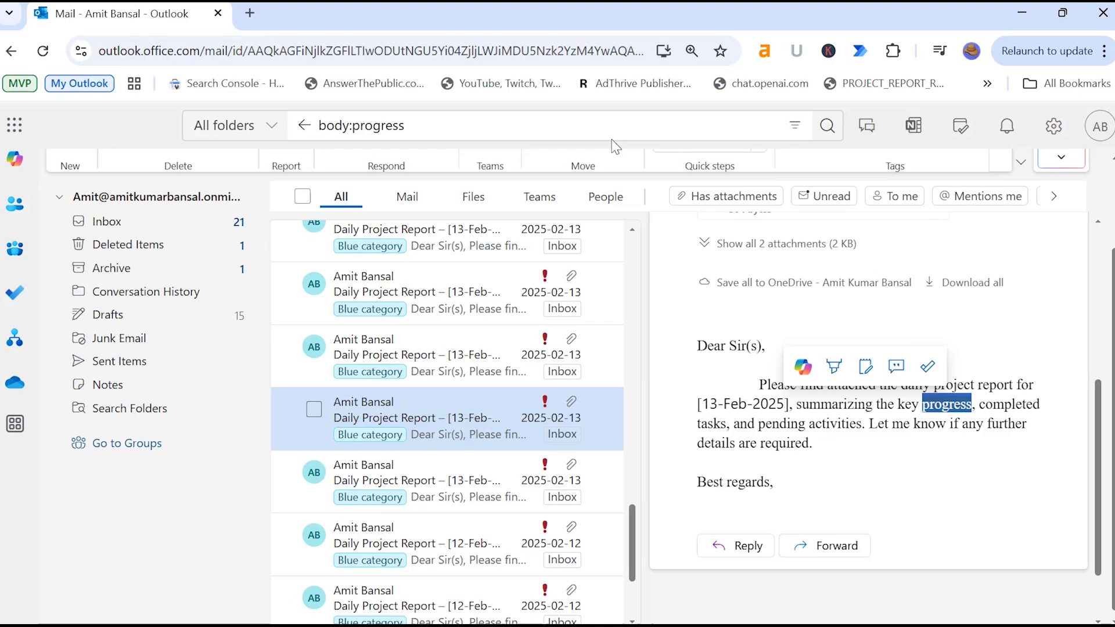
Step: Search all folders by combining the from: operator with the sender's first name and subject:progress
click(534, 128)
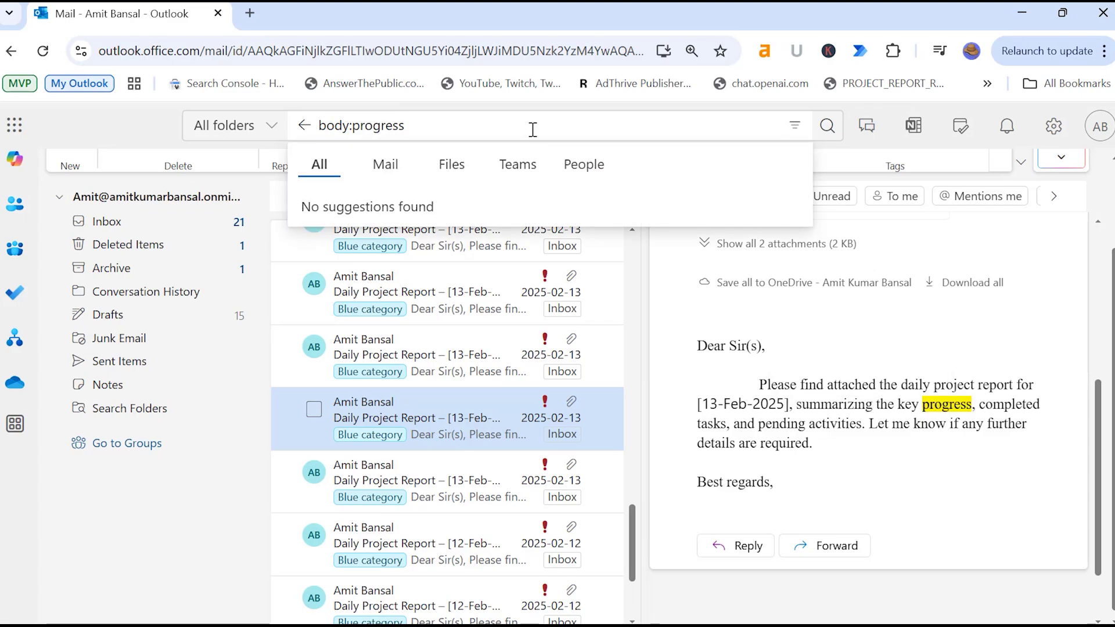
key(ctrl+shift+Left)
key(ctrl+shift+Left)
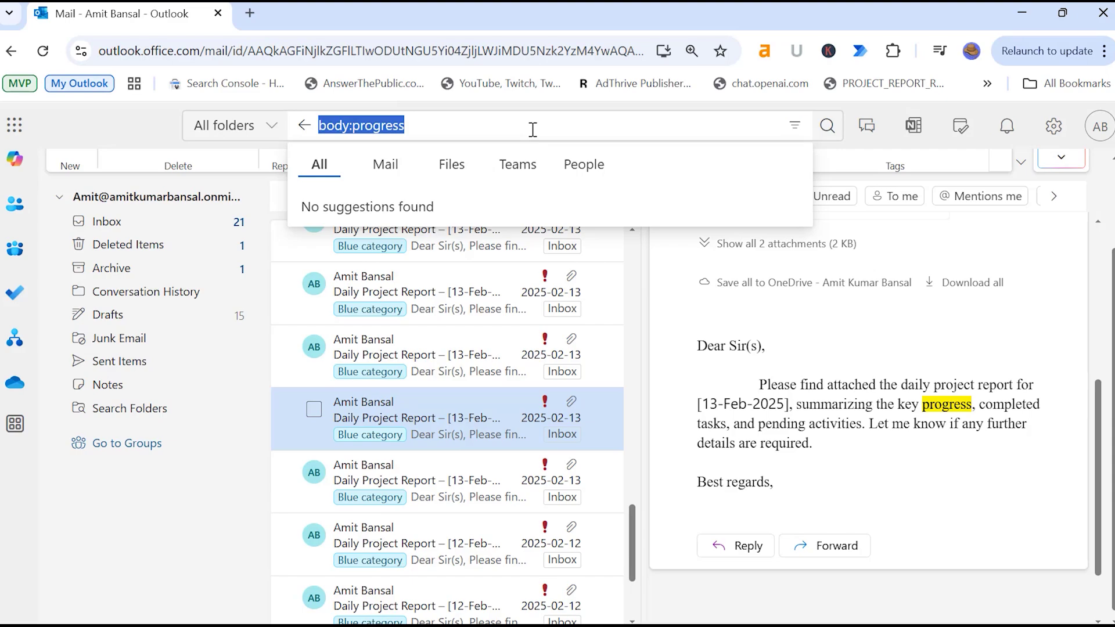
text(from:)
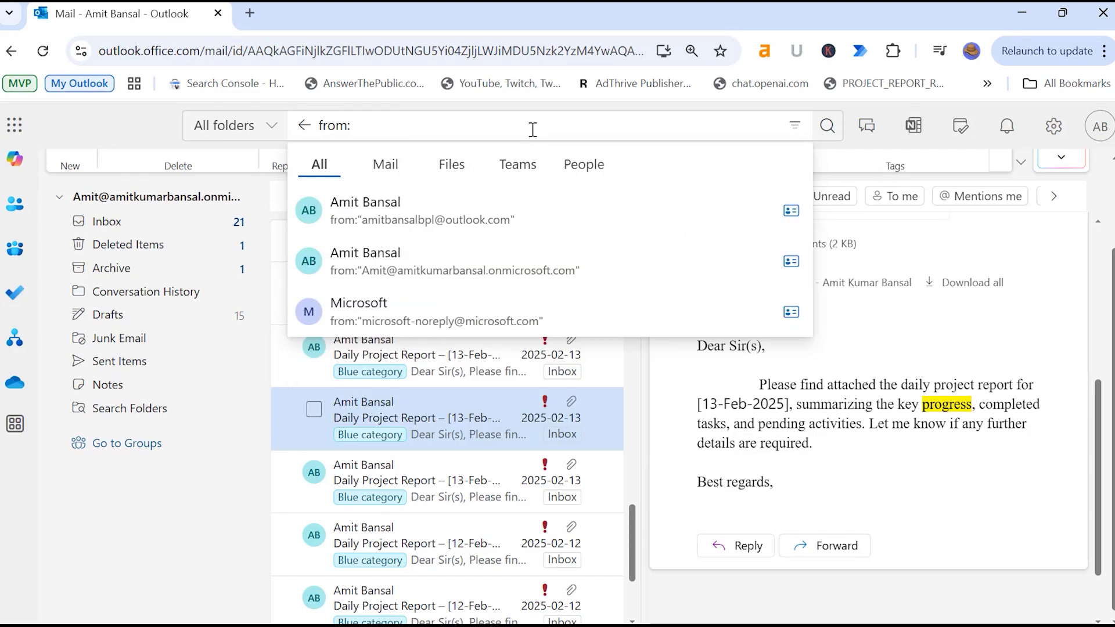
text(amit)
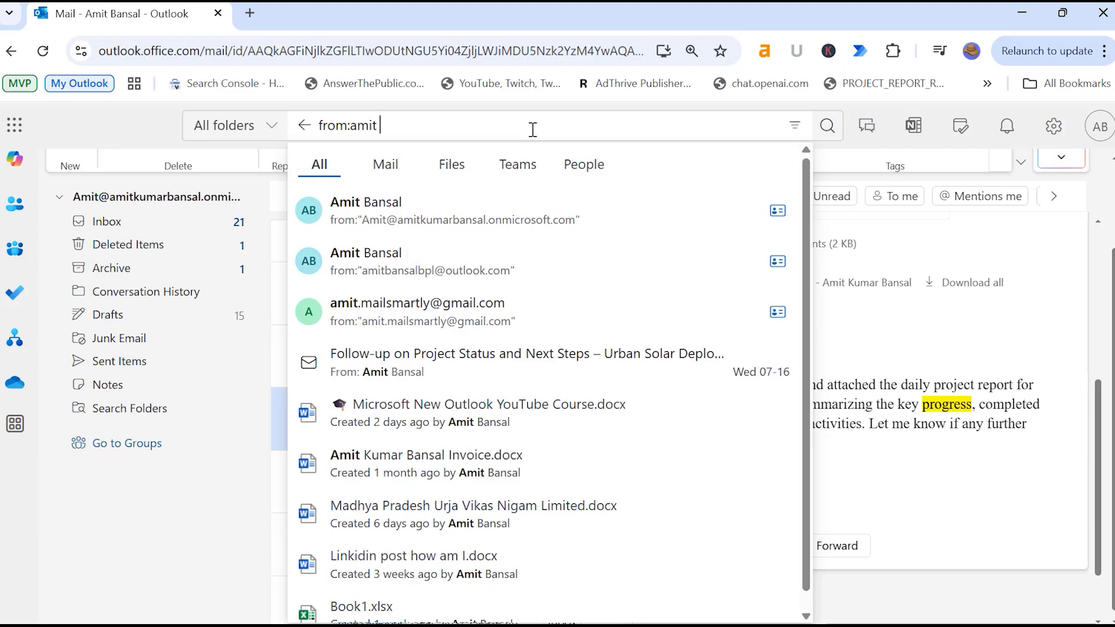
text(ubject)
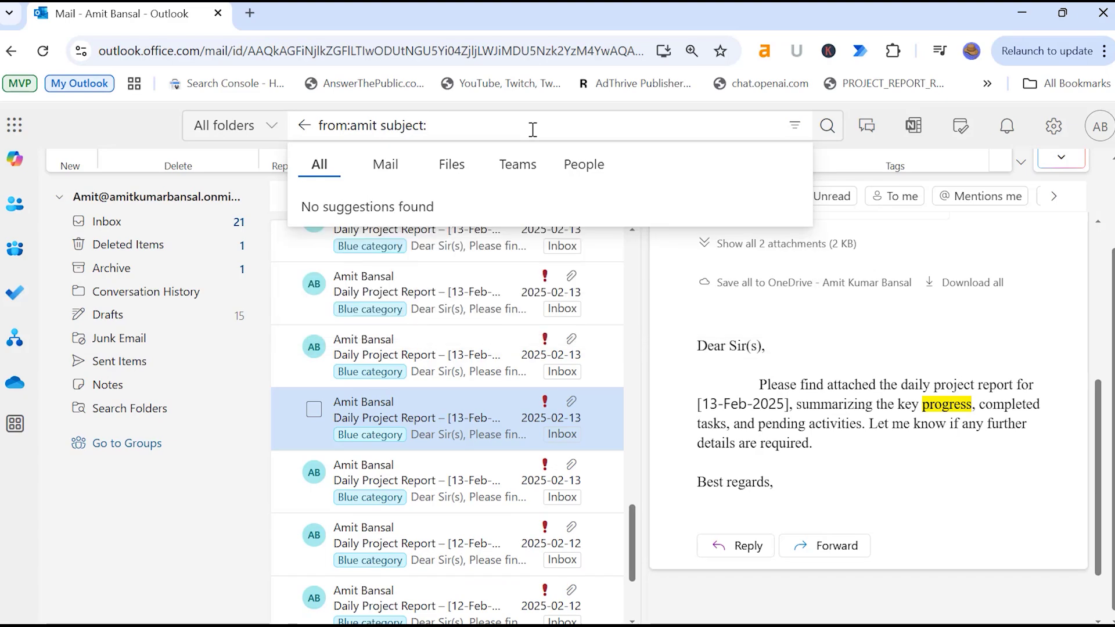
text(:progress)
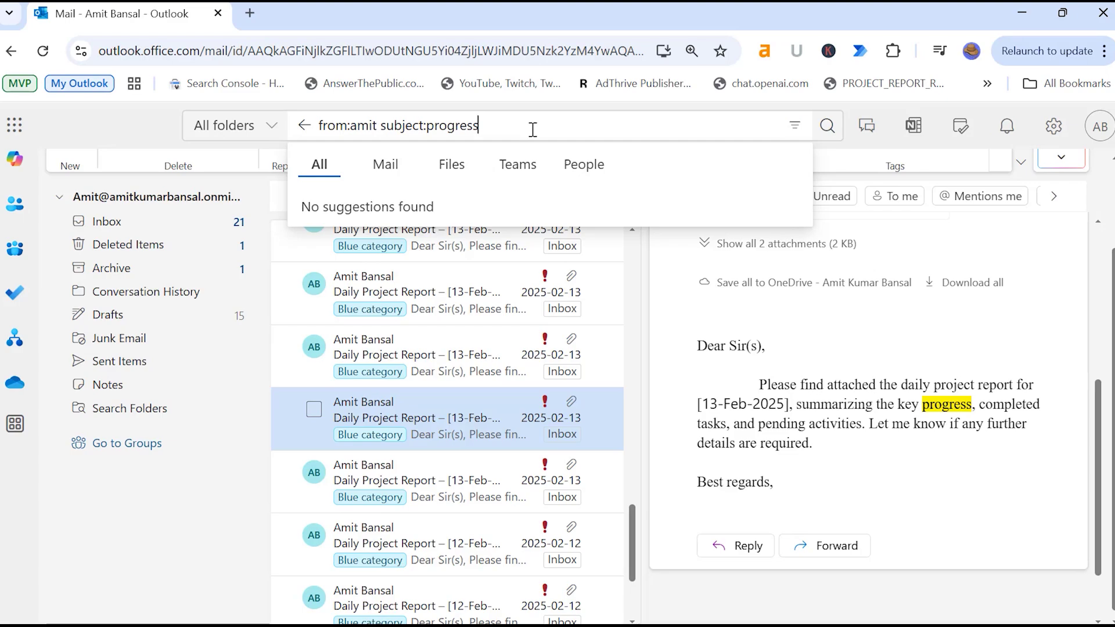
key(Return)
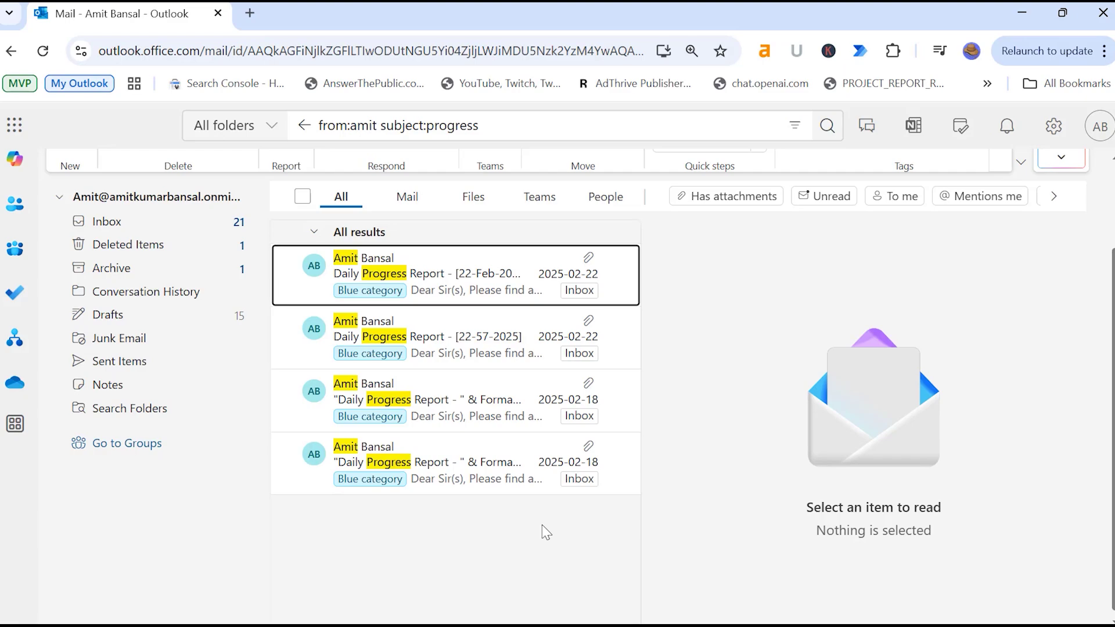
Step: Replace the combined query with received:yesterday and search all folders
drag(479, 126, 319, 125)
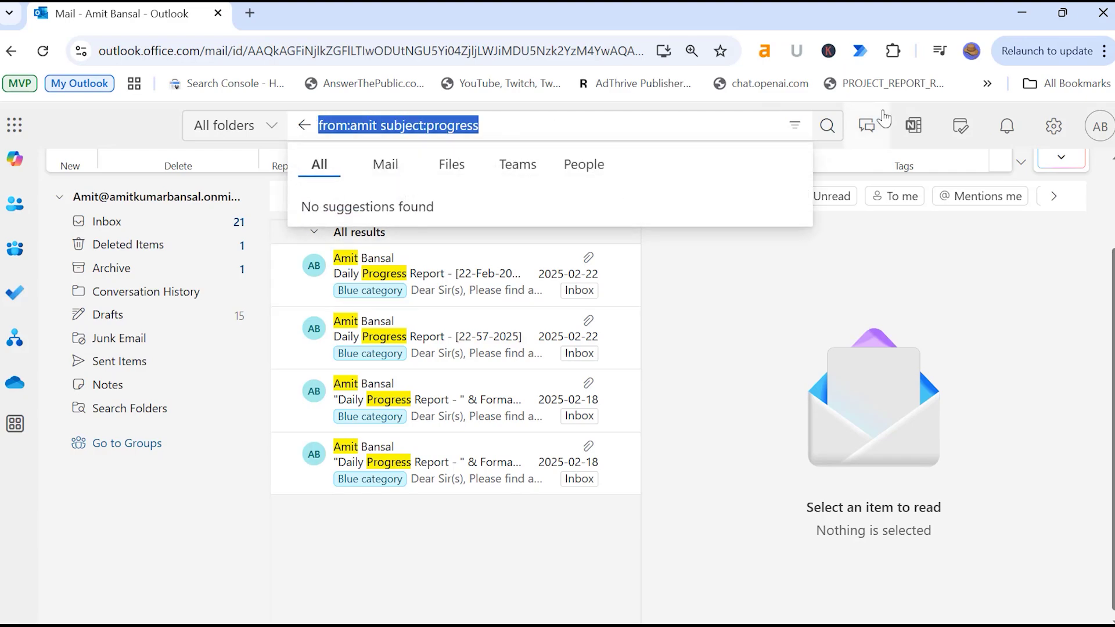
key(BackSpace)
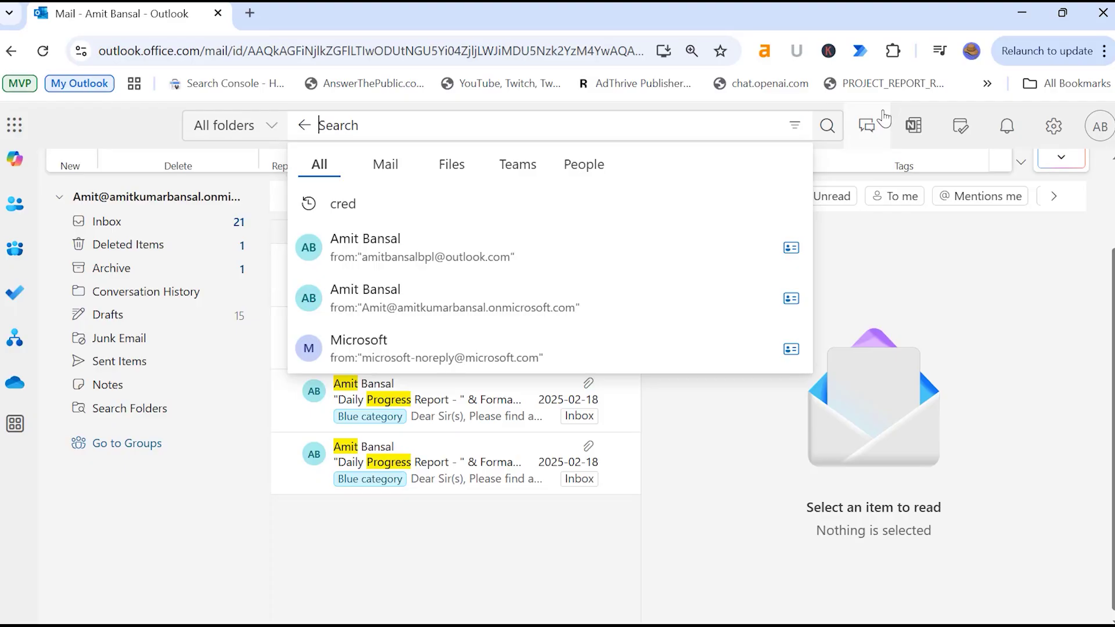
text(received)
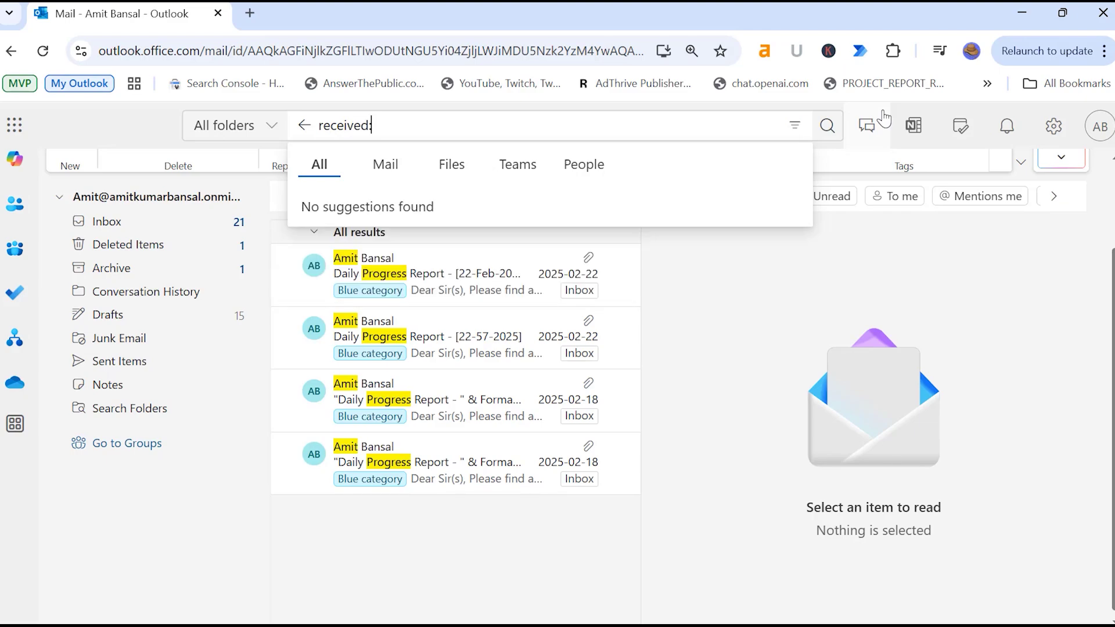
text(:yesterday)
key(Return)
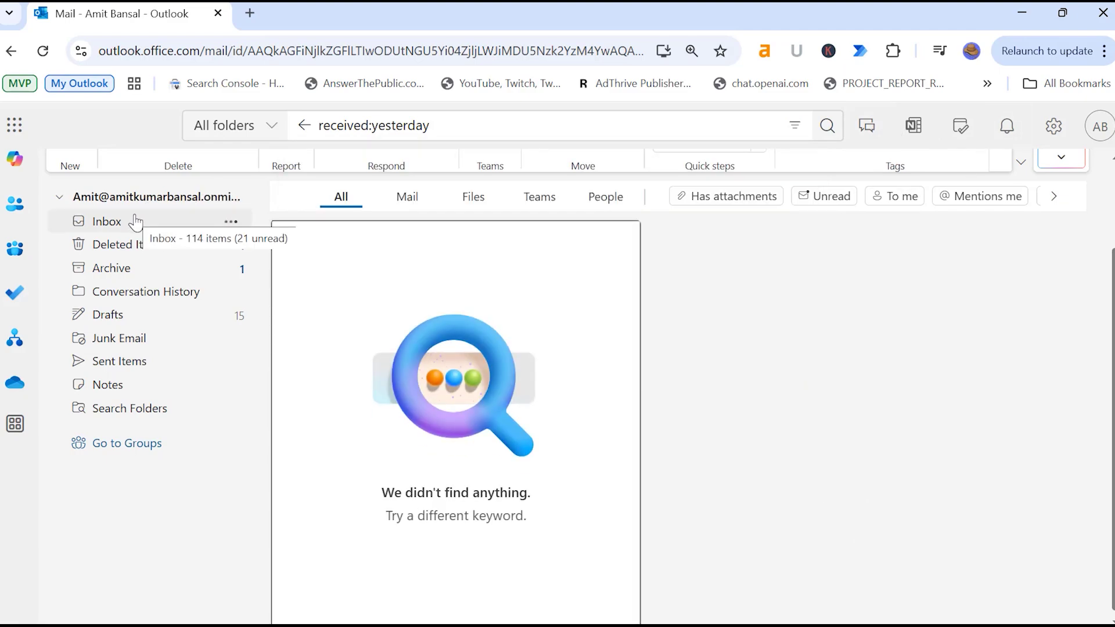
Step: Change the received: period to thisweek and search all folders again
click(490, 124)
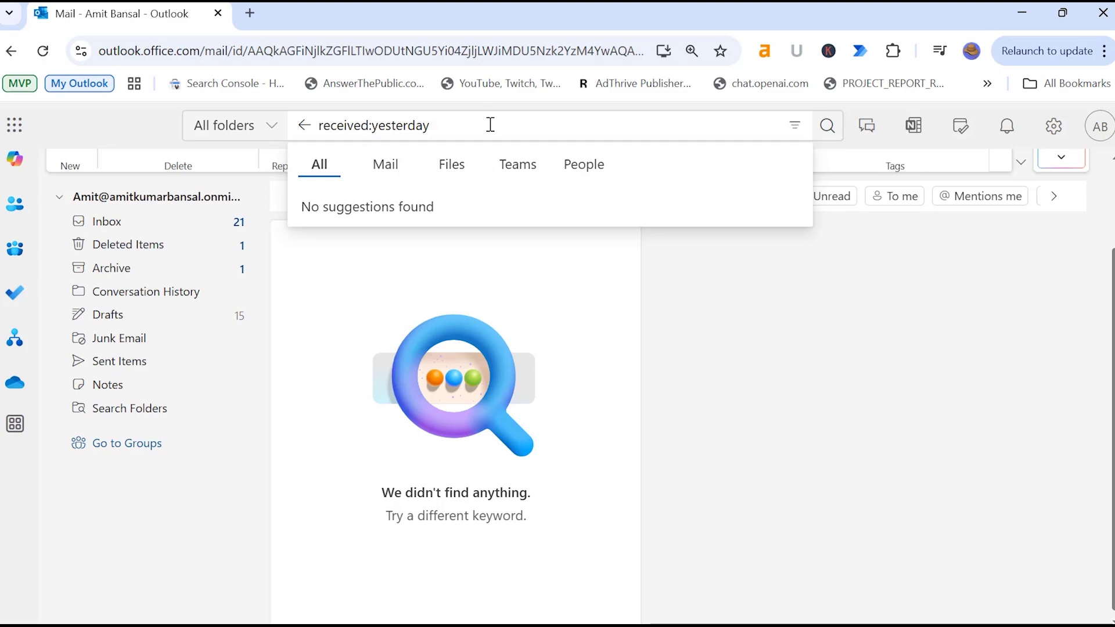
key(shift+Left)
key(shift+Left)
key(shift+Left)
key(shift+Left)
key(shift+Left)
key(shift+Left)
key(shift+Left)
key(shift+Left)
key(shift+Left)
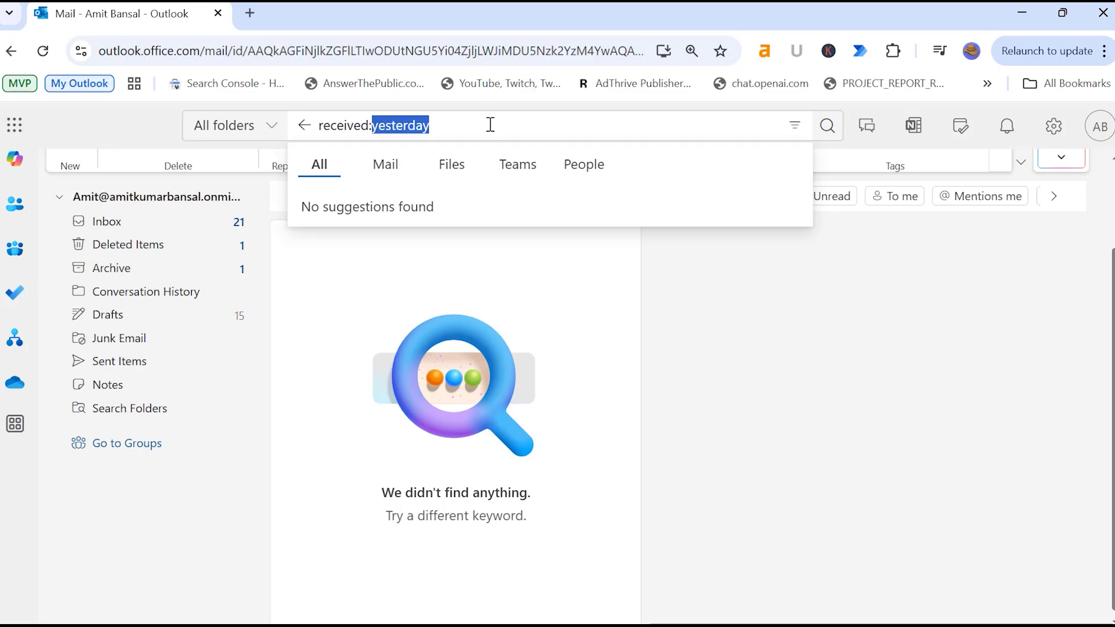
text(thisweek)
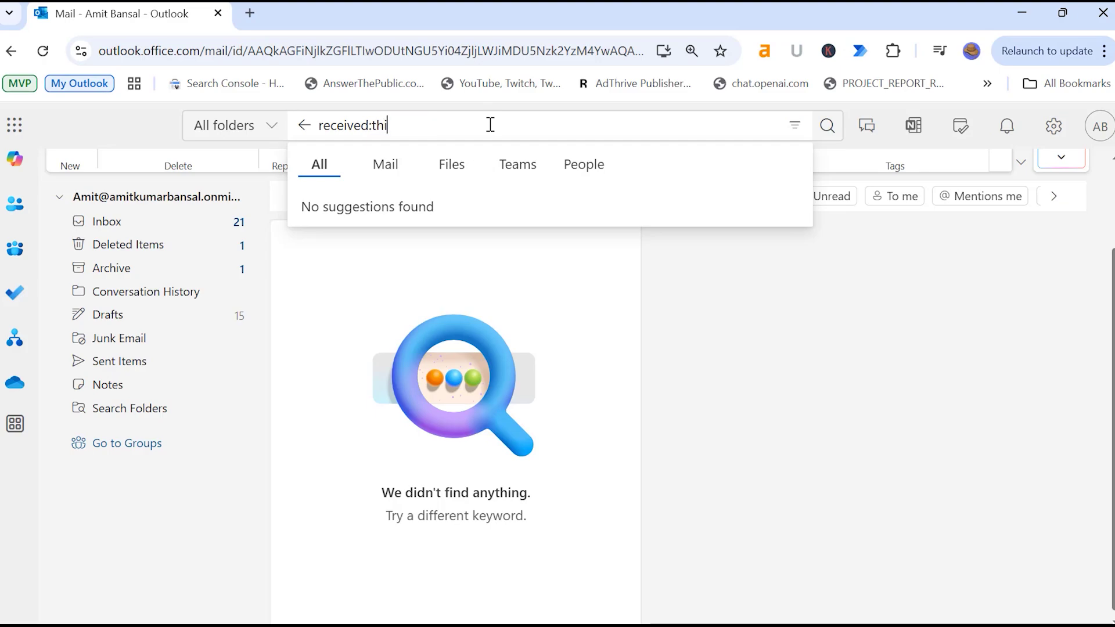
key(Return)
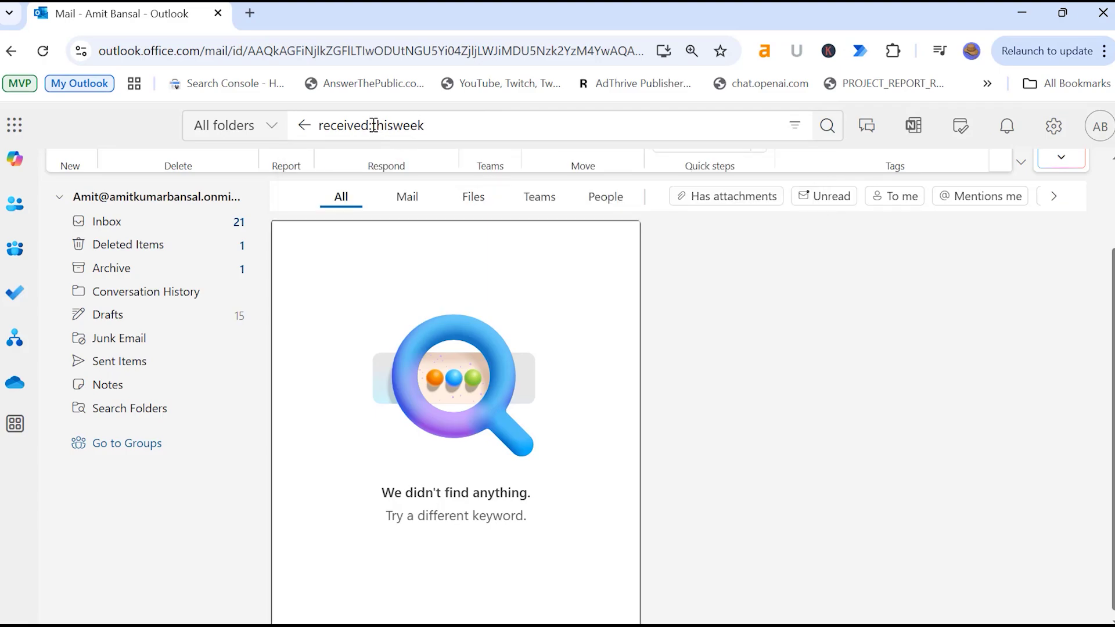
Step: Replace the period in the received: query with lastmonth
drag(372, 126, 469, 127)
text(lastmonth)
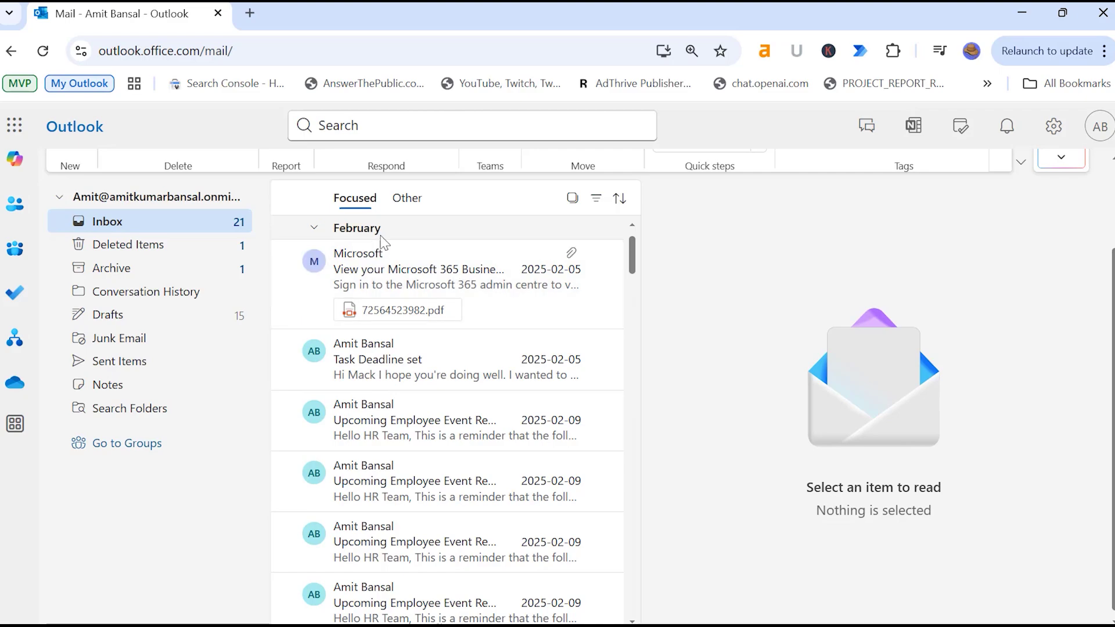
Step: Search all folders for messages in a date range using received:01/01/2025..28/02/2025
click(403, 124)
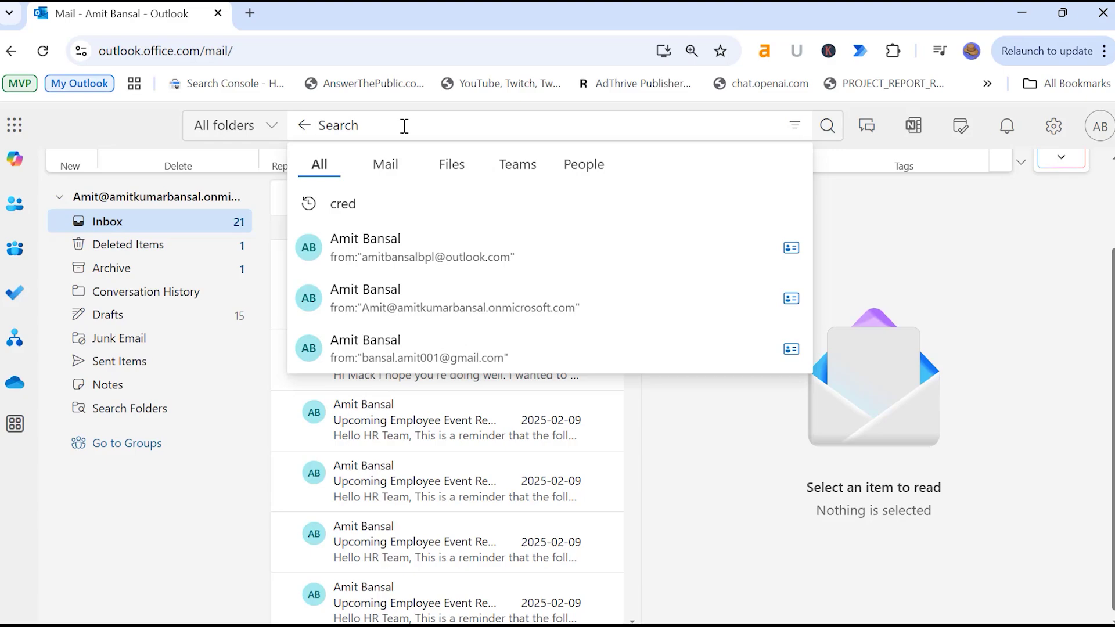
text(received)
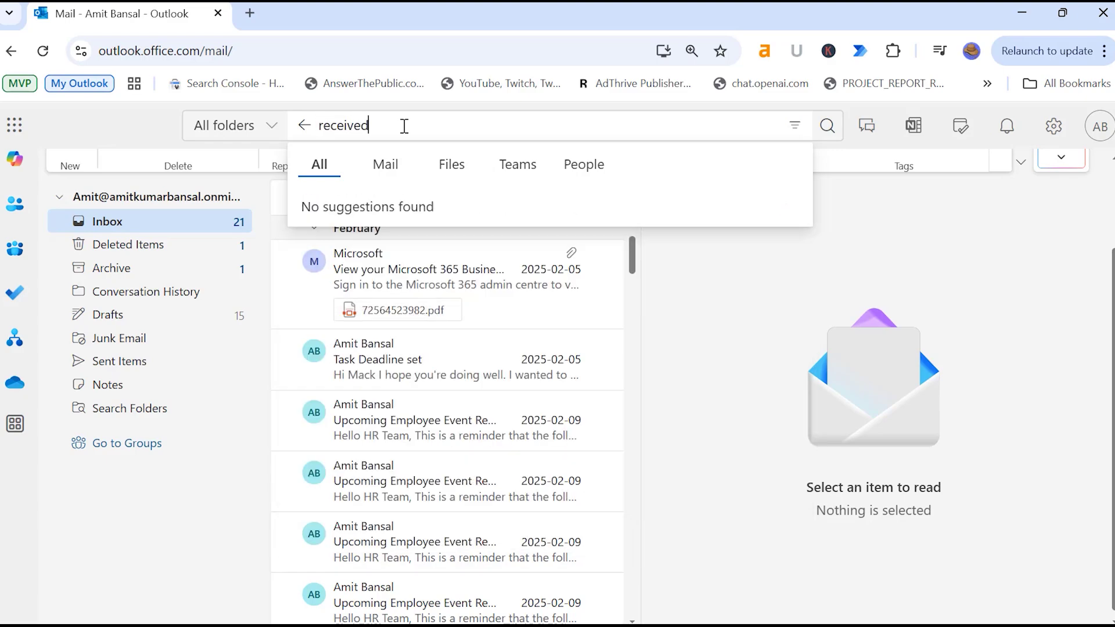
text(:01/01/2025..28/02/2025)
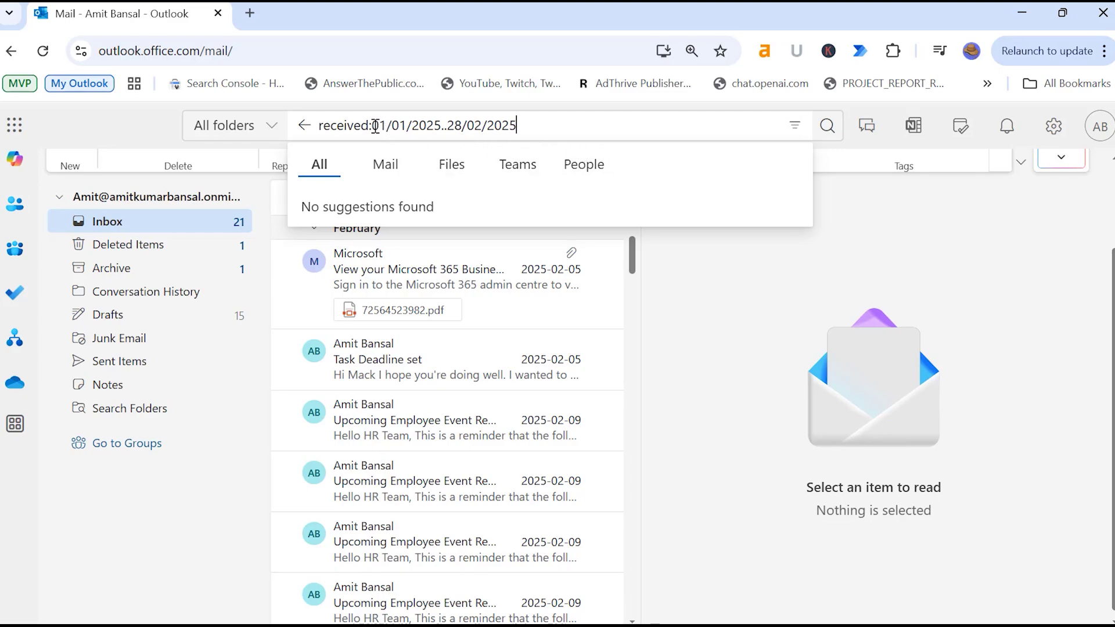
drag(372, 125, 471, 126)
click(547, 125)
key(Return)
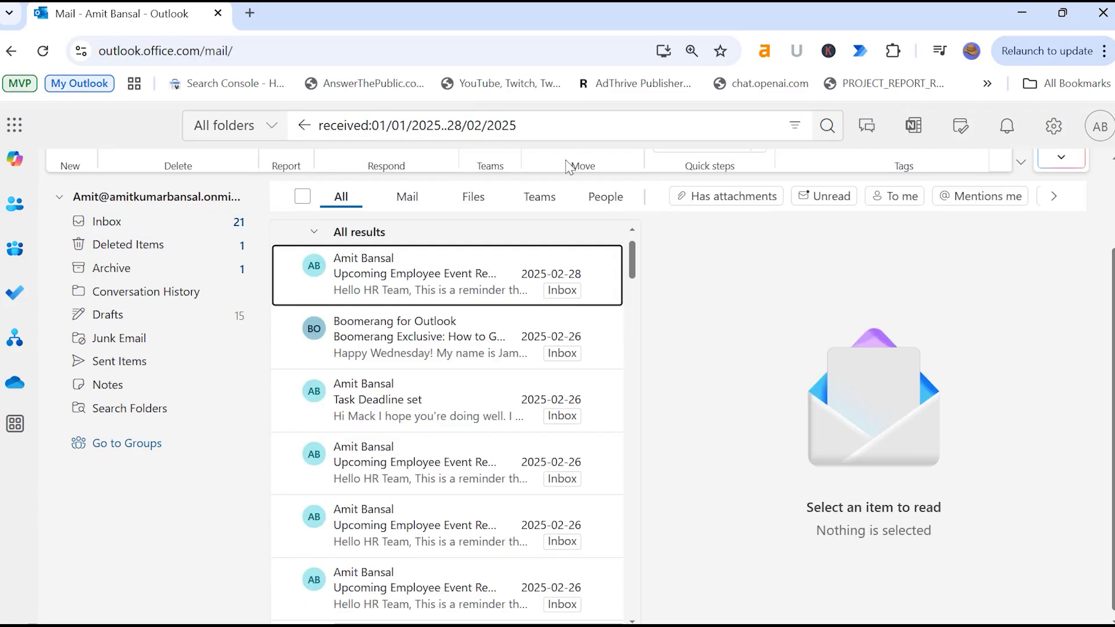
Step: Examine the dates of the messages found for the date range, from the newest to the oldest and back
scroll(430, 302, down, 8)
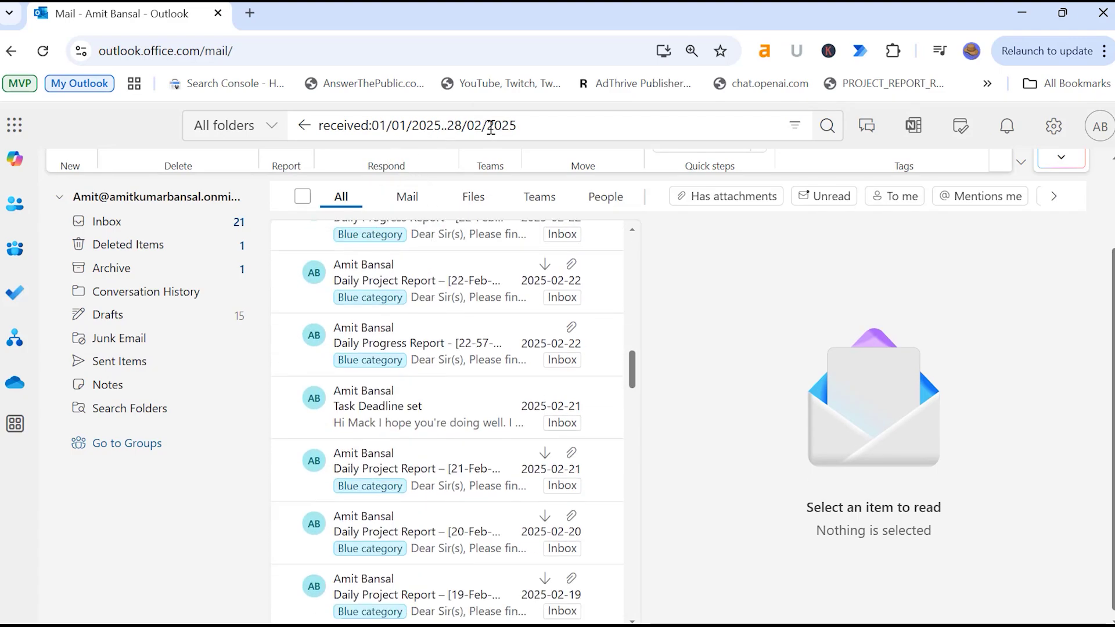
scroll(430, 406, up, 10)
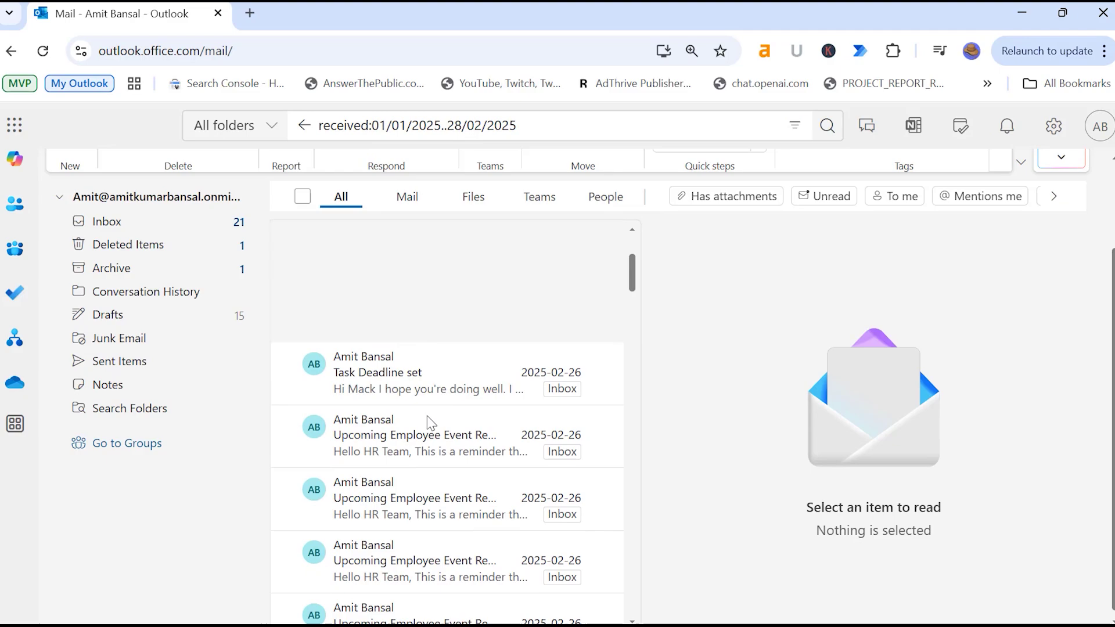
scroll(430, 422, up, 2)
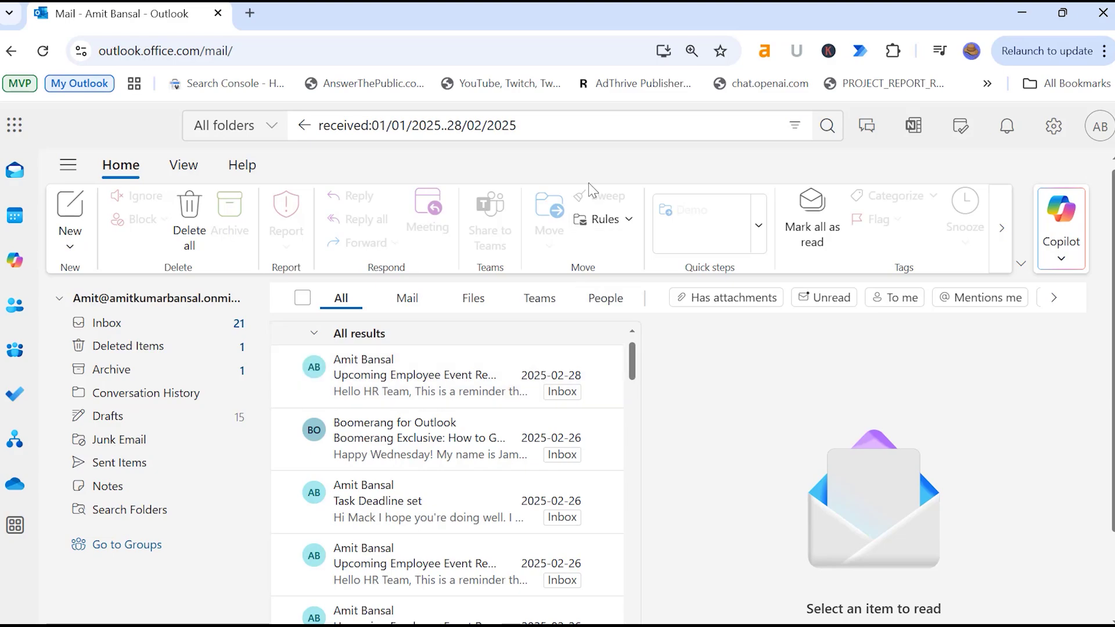
drag(447, 125, 517, 126)
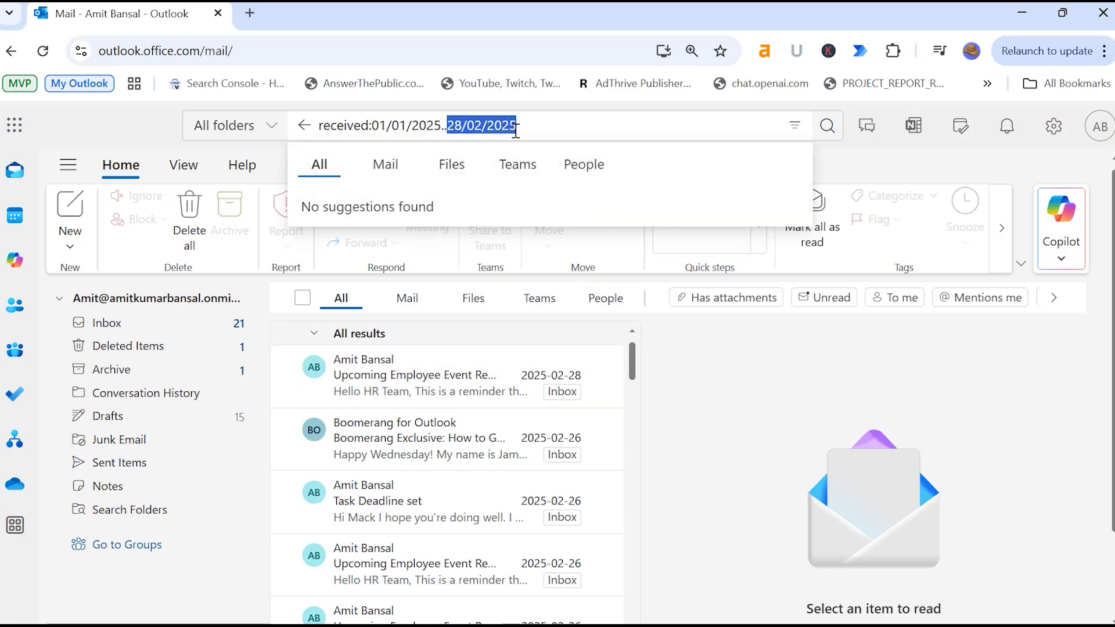
scroll(579, 499, down, 10)
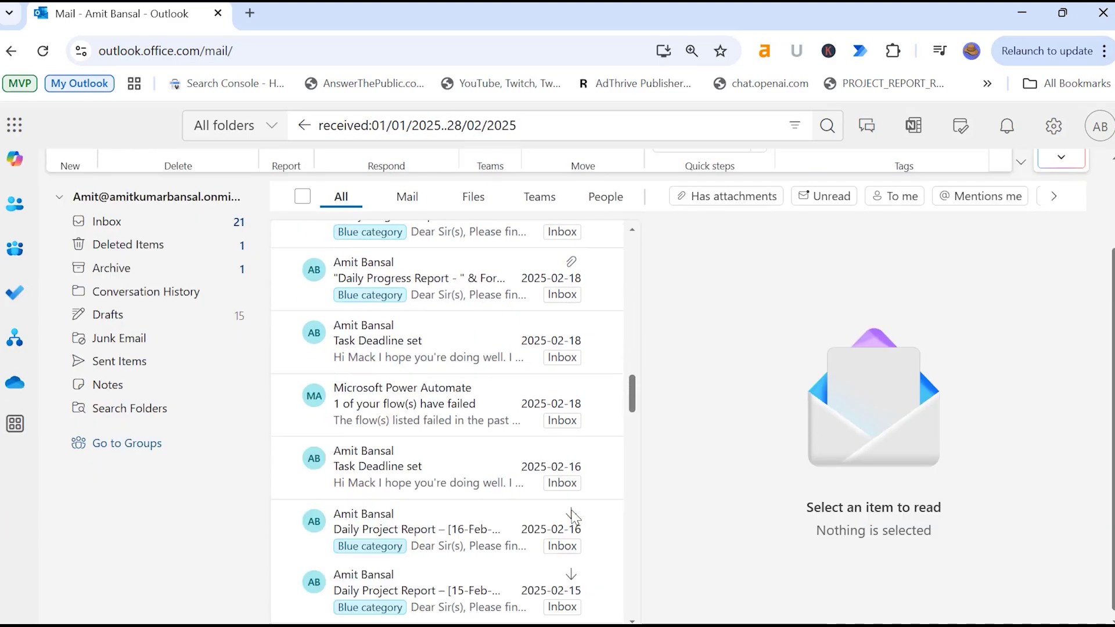
scroll(573, 516, down, 5)
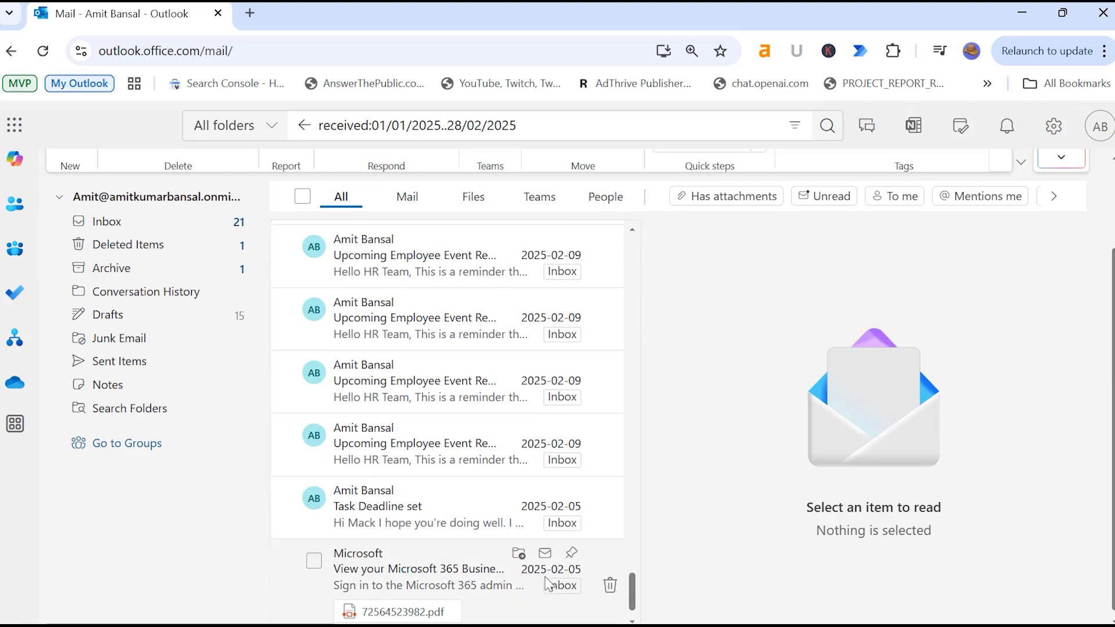
scroll(437, 396, up, 8)
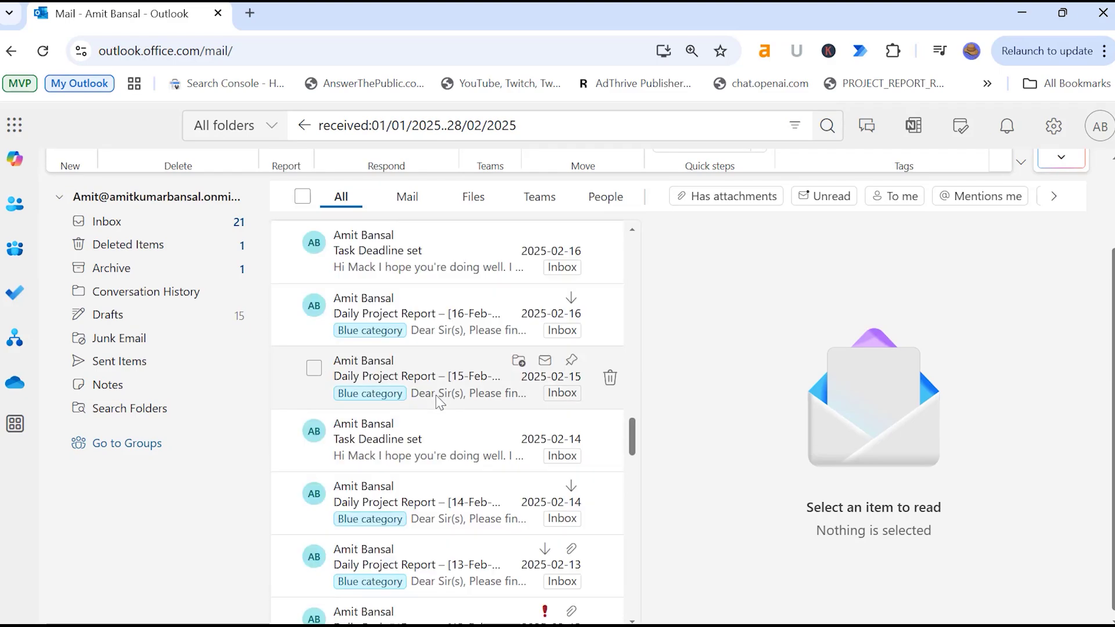
scroll(435, 394, up, 5)
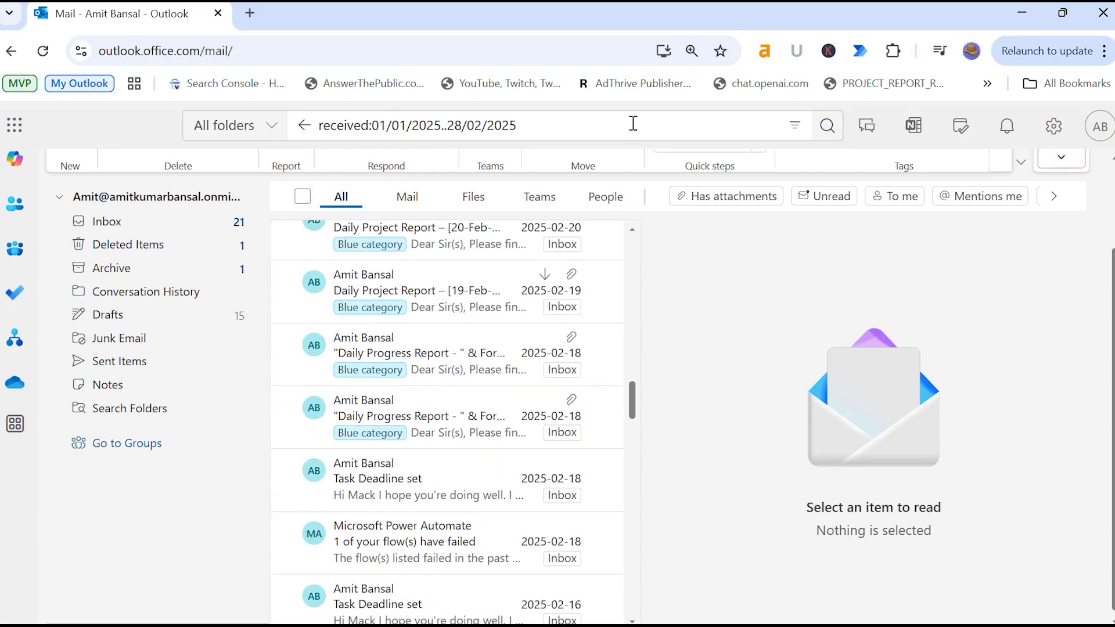
scroll(493, 374, up, 10)
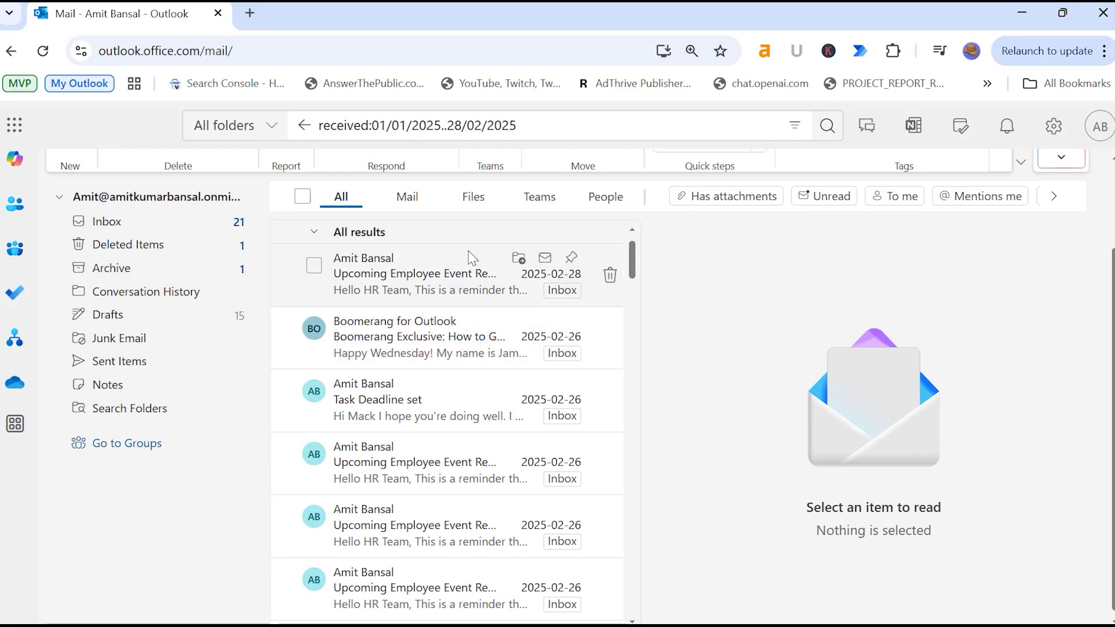
Step: Search all folders for messages sent after a date using sent:>01/01/2025
click(563, 131)
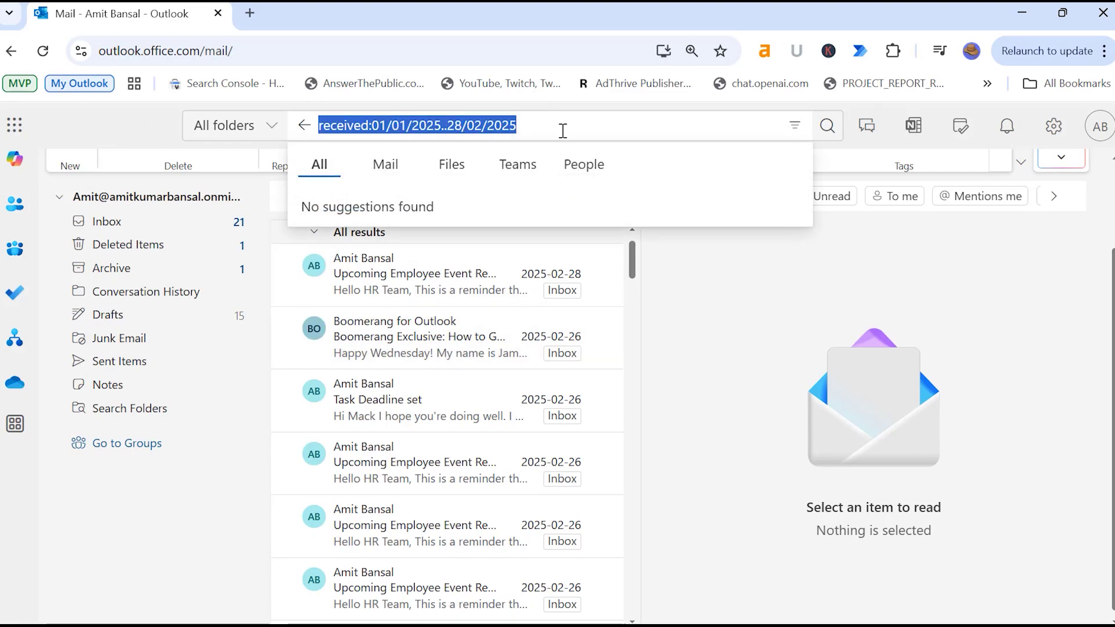
text(sent:>)
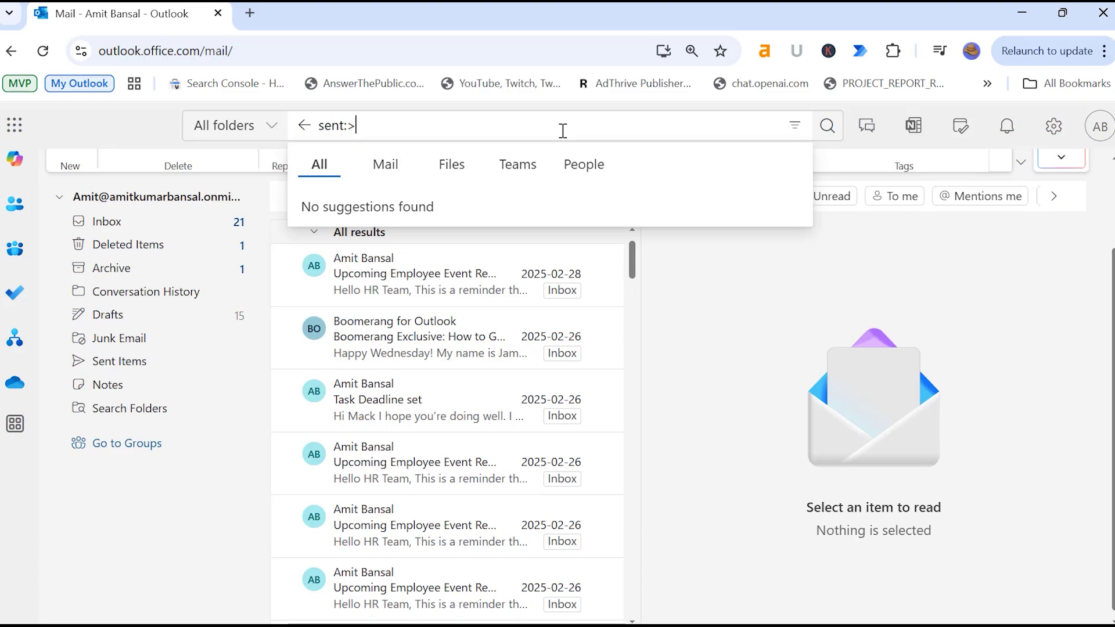
text(01/01/2025)
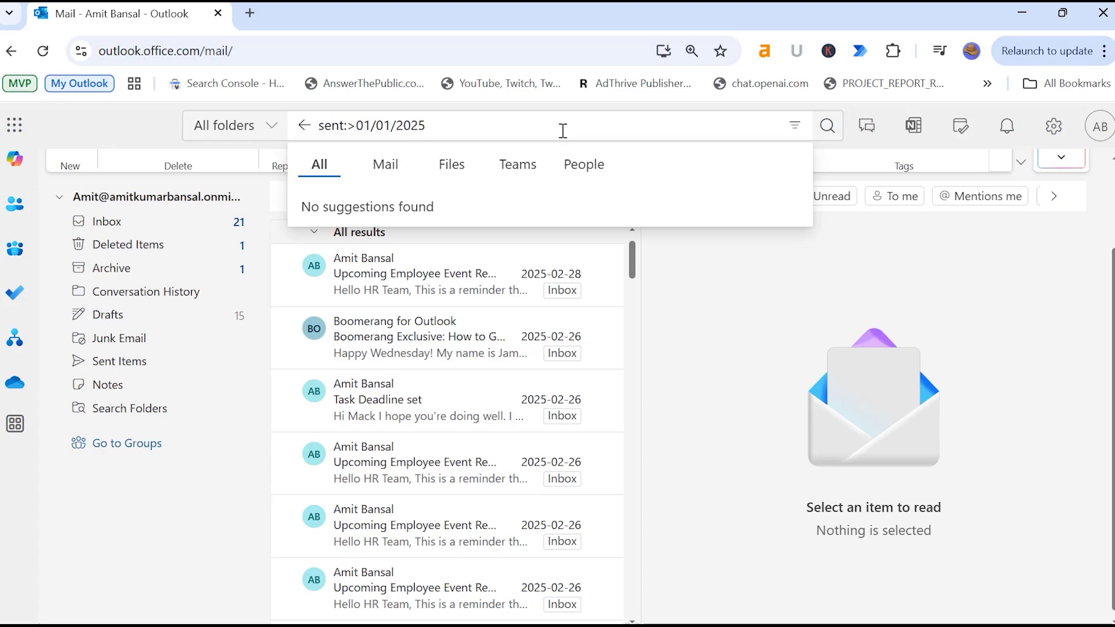
drag(485, 124, 308, 125)
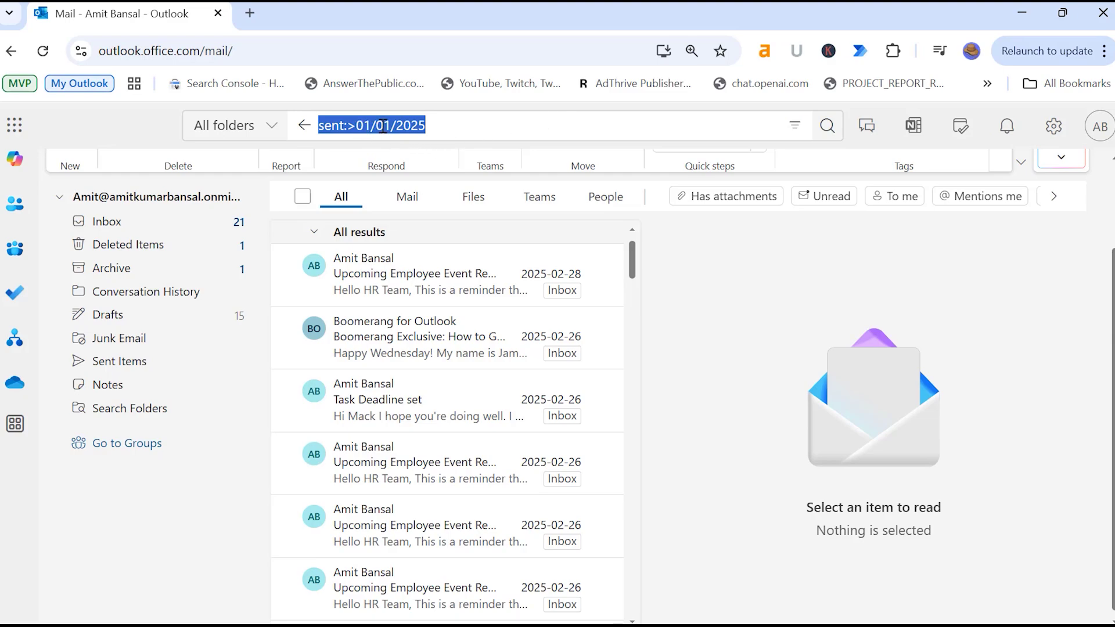
click(473, 124)
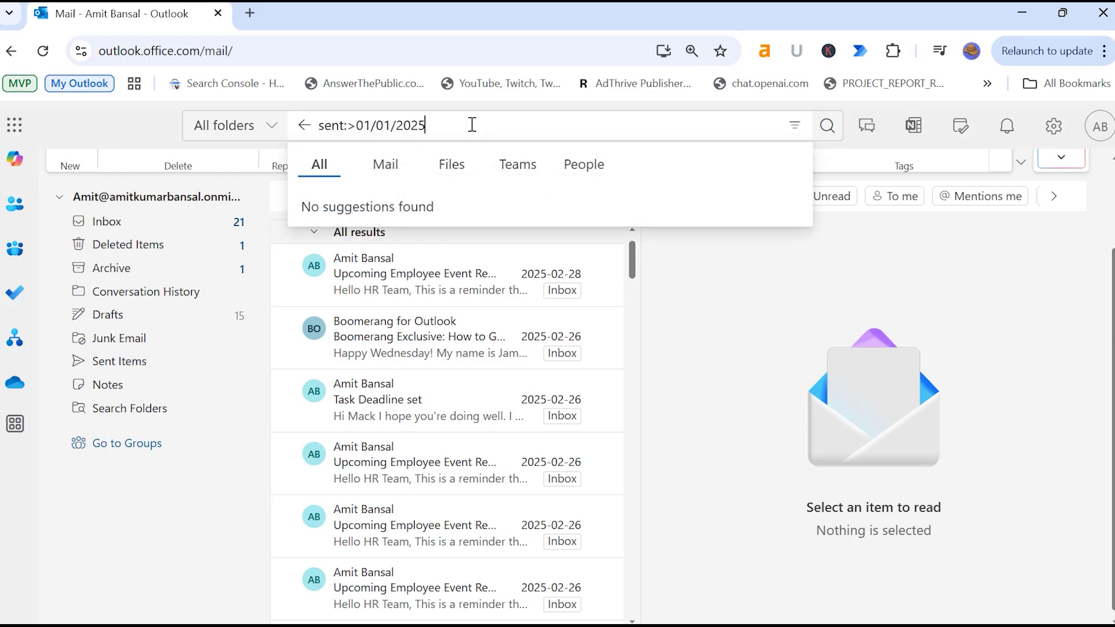
key(Return)
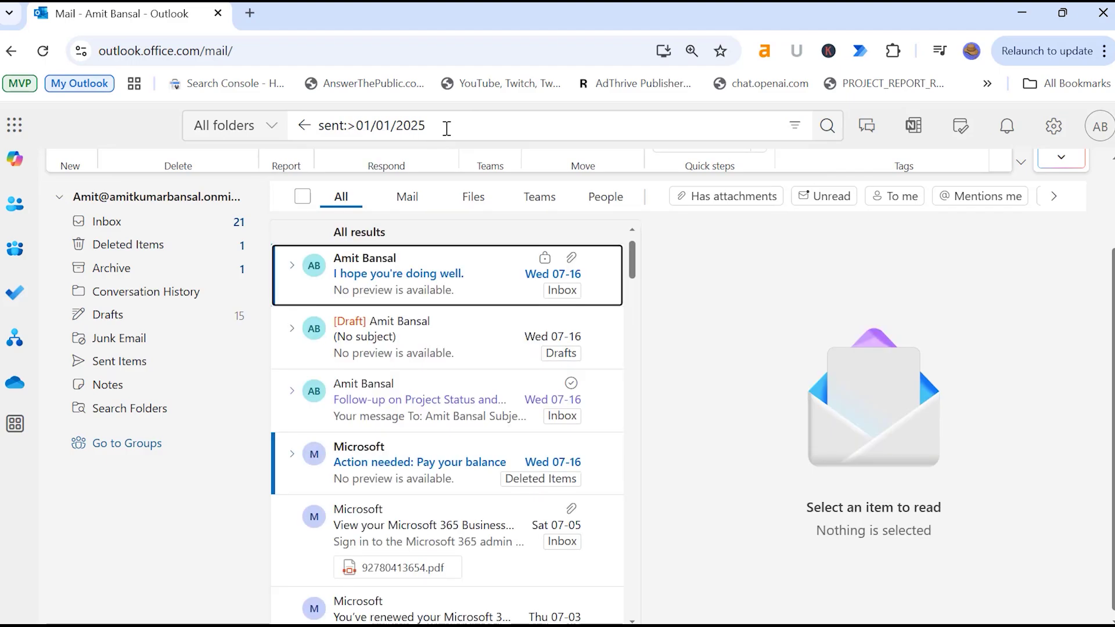
Step: Change the date operator in the query to search all folders for messages sent before a date using sent:<01/01/2025
scroll(450, 349, down, 5)
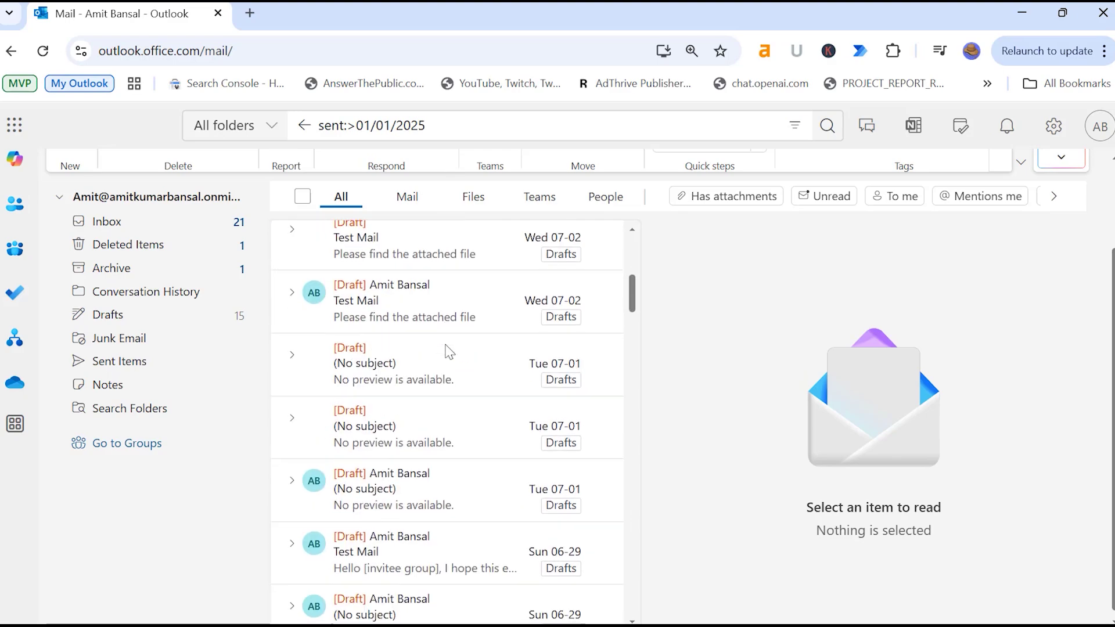
scroll(450, 348, up, 5)
drag(358, 128, 348, 128)
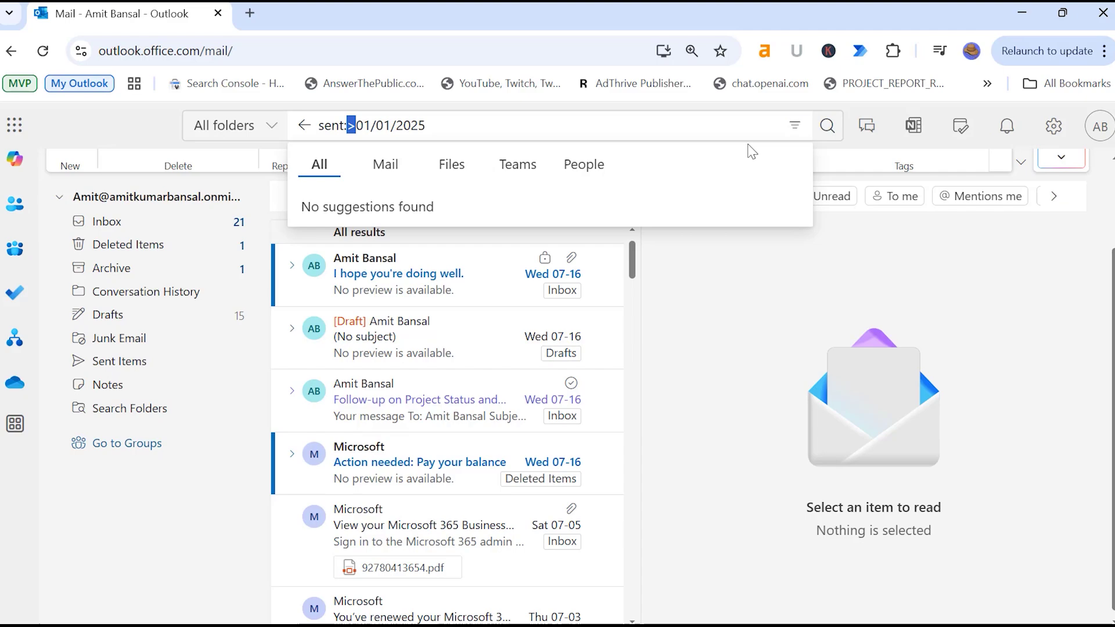
text(<)
click(535, 127)
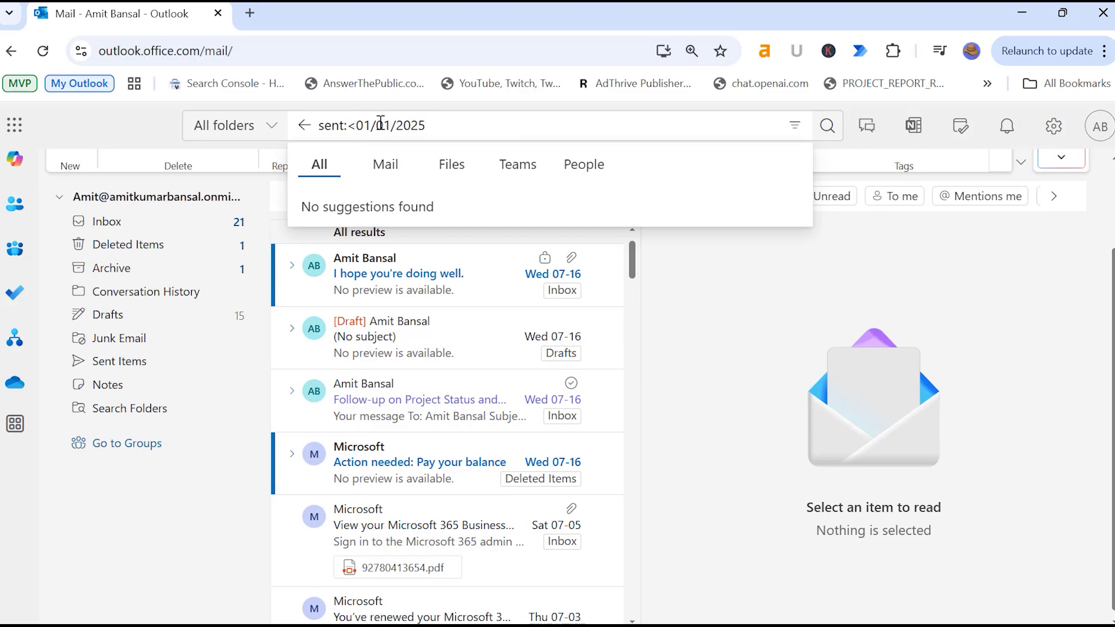
key(Return)
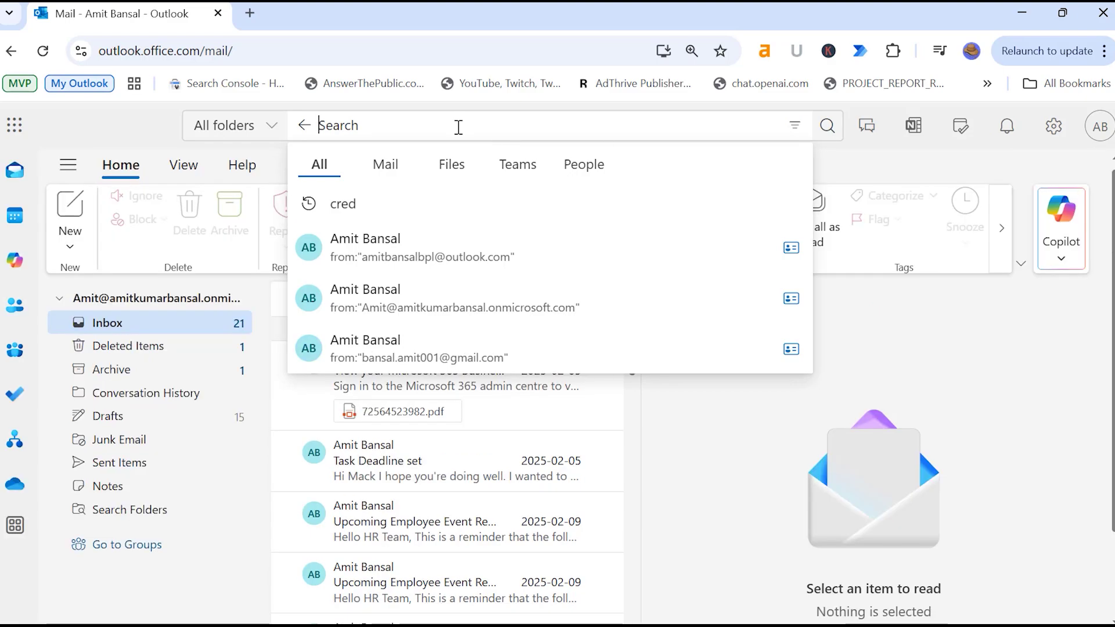
Step: Search all folders for messages with attachments using hasattachments:yes and look through the first results
text(hasattachmen)
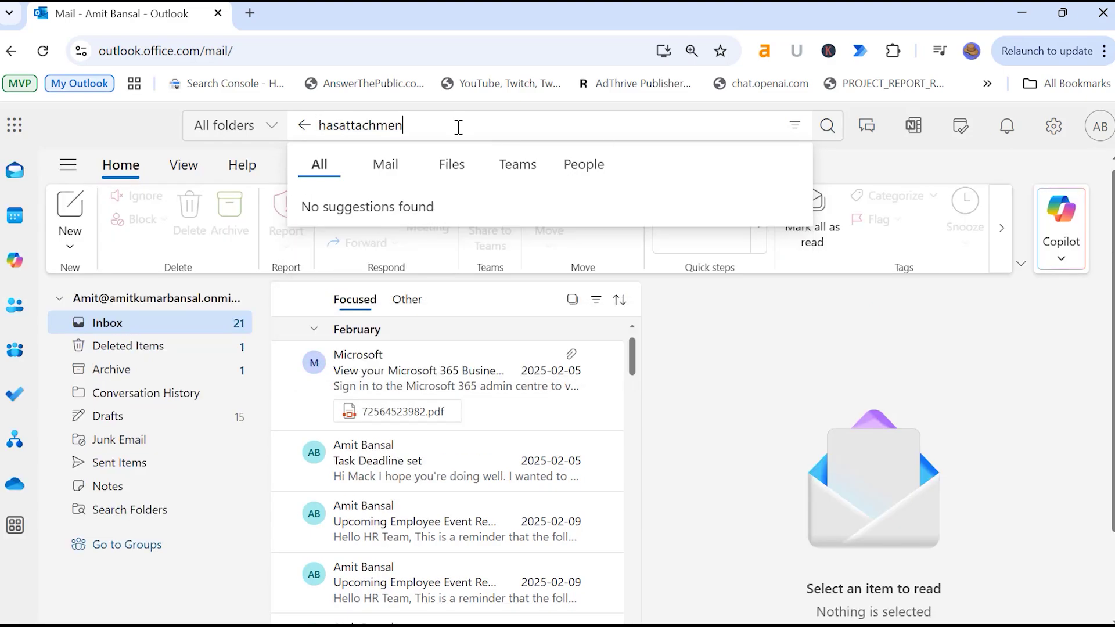
text(ts:yes)
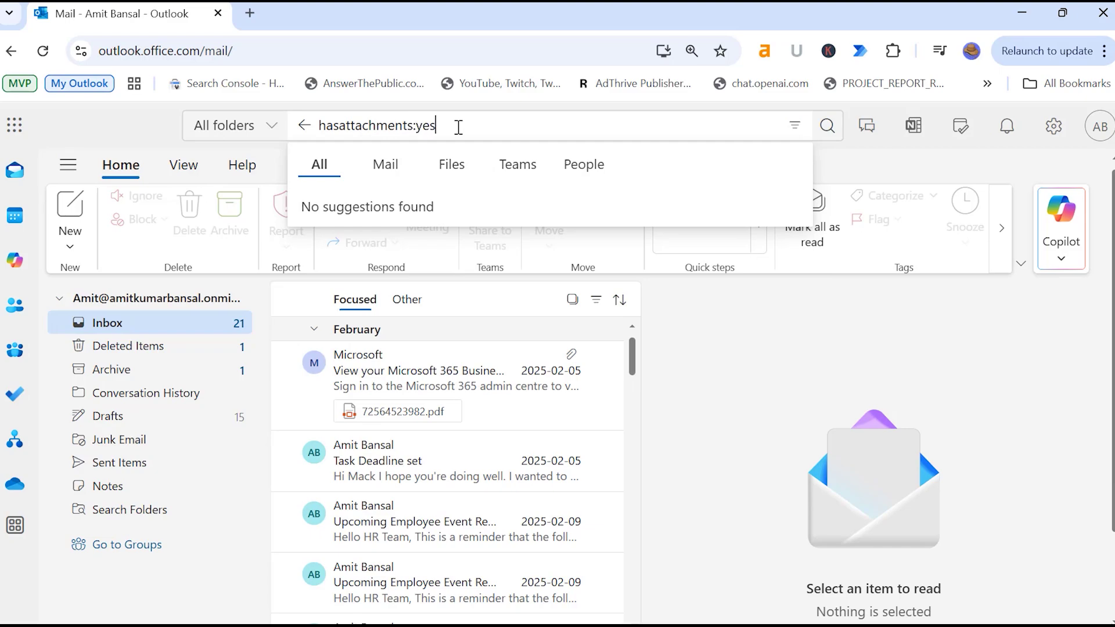
key(Return)
scroll(726, 361, down, 2)
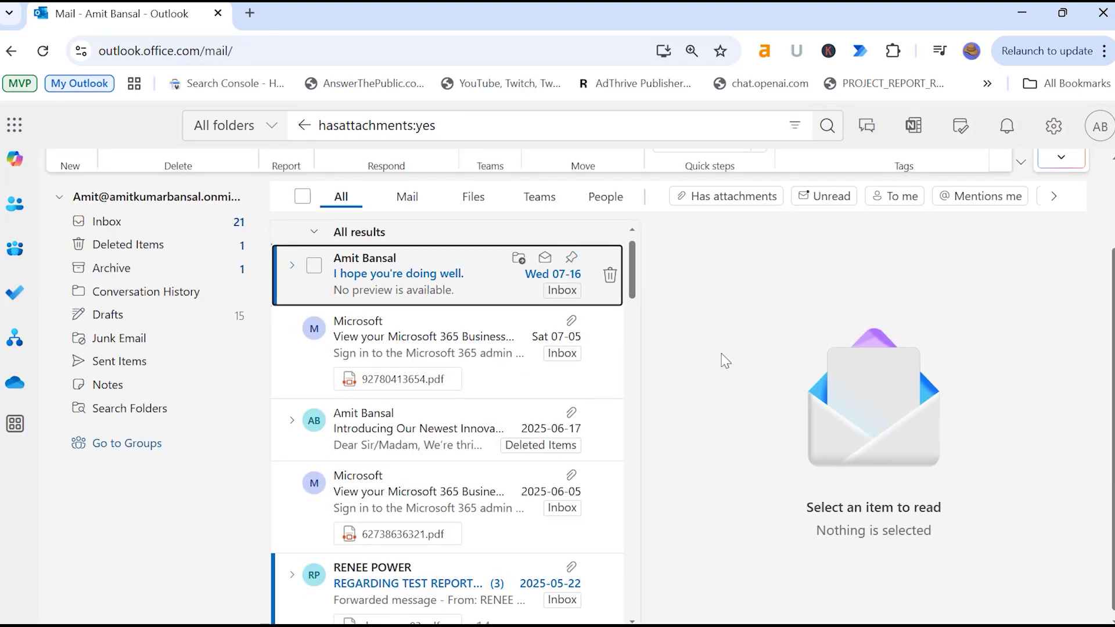
scroll(617, 384, up, 2)
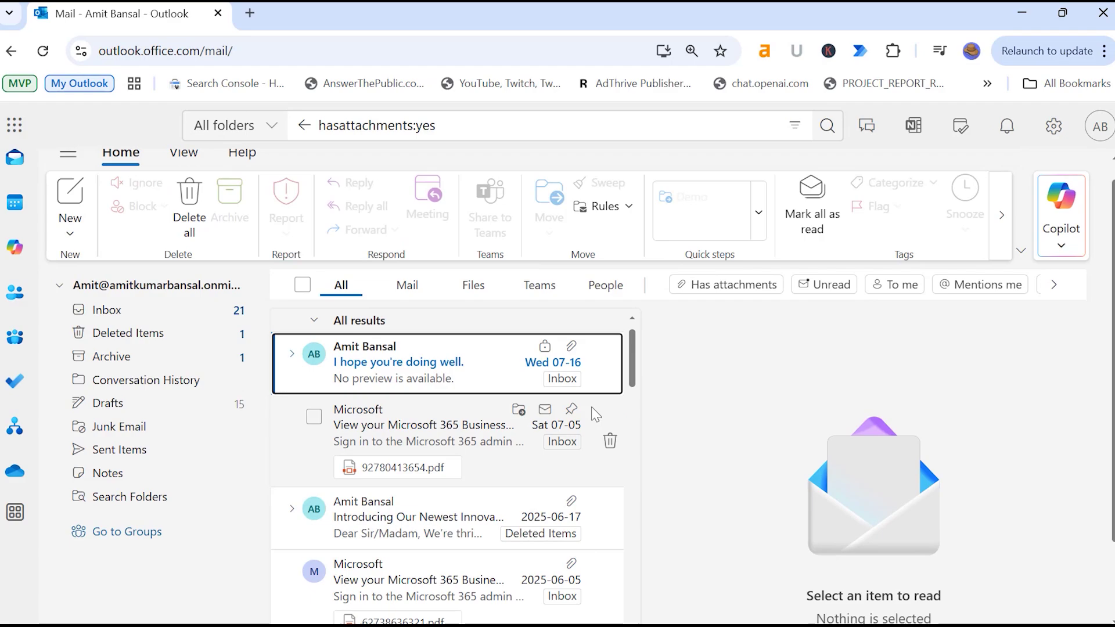
scroll(729, 424, up, 1)
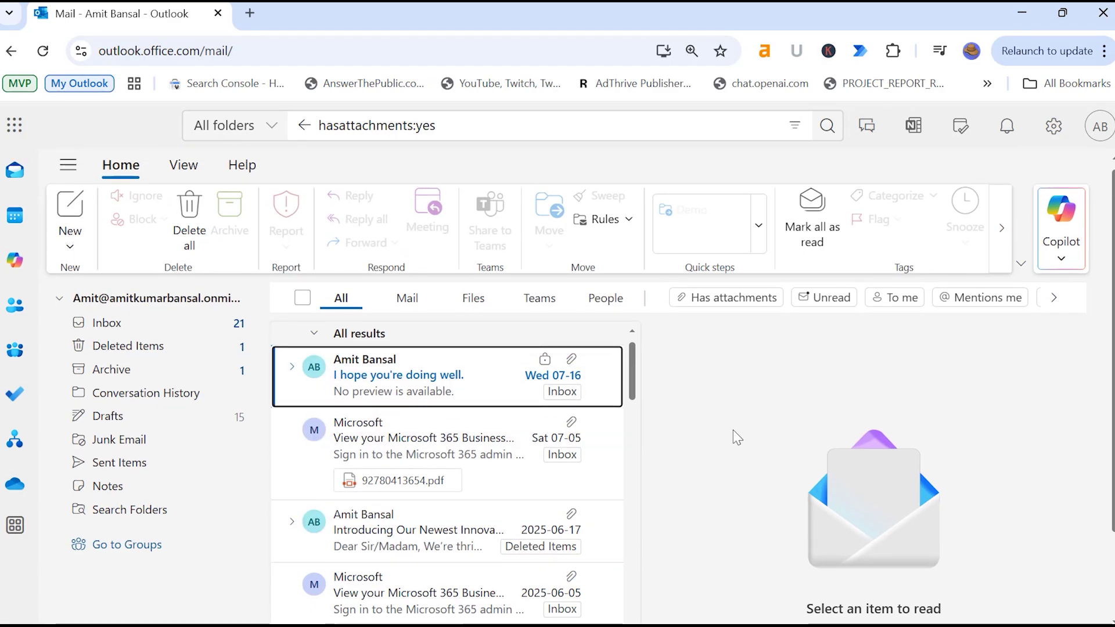
Step: Narrow the hasattachments:yes results with the Has attachments and Unread filters, and view the remaining filter options
click(713, 299)
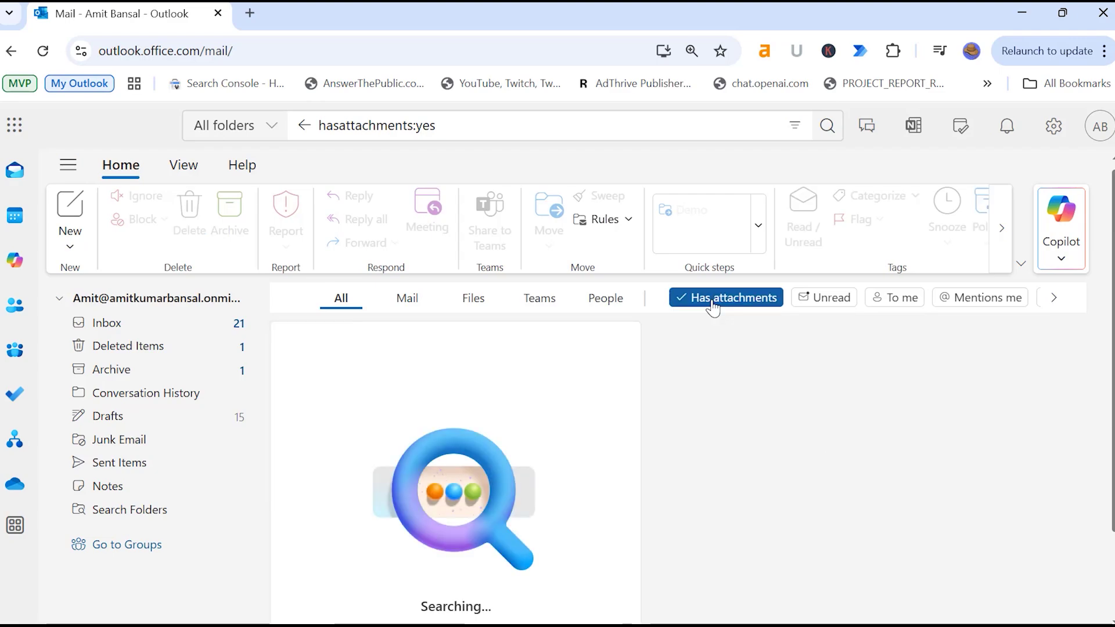
scroll(706, 311, down, 2)
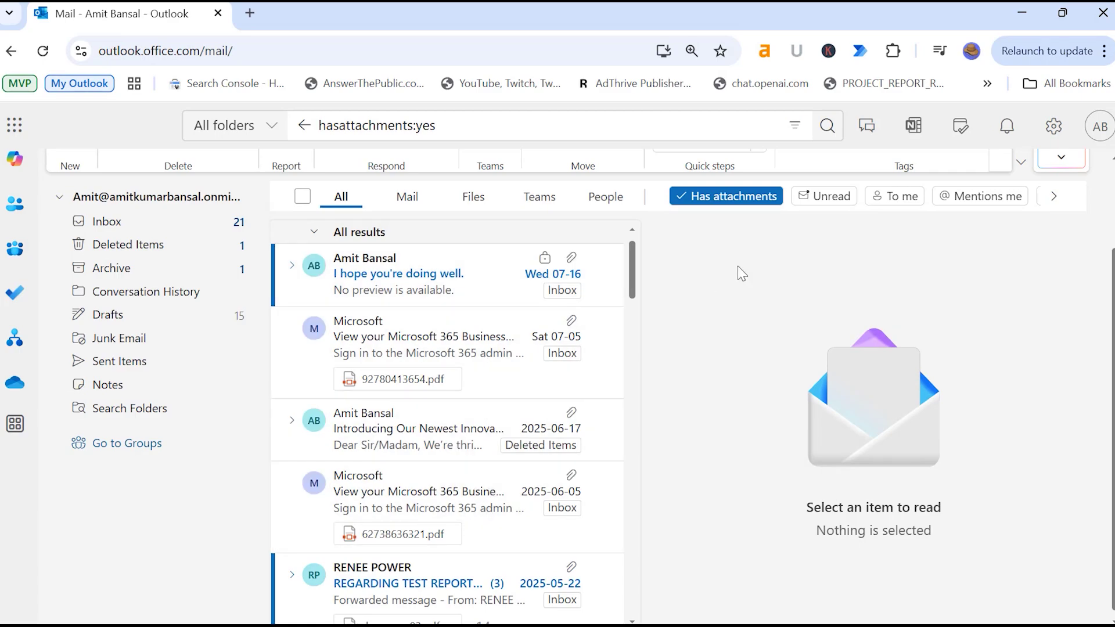
click(820, 198)
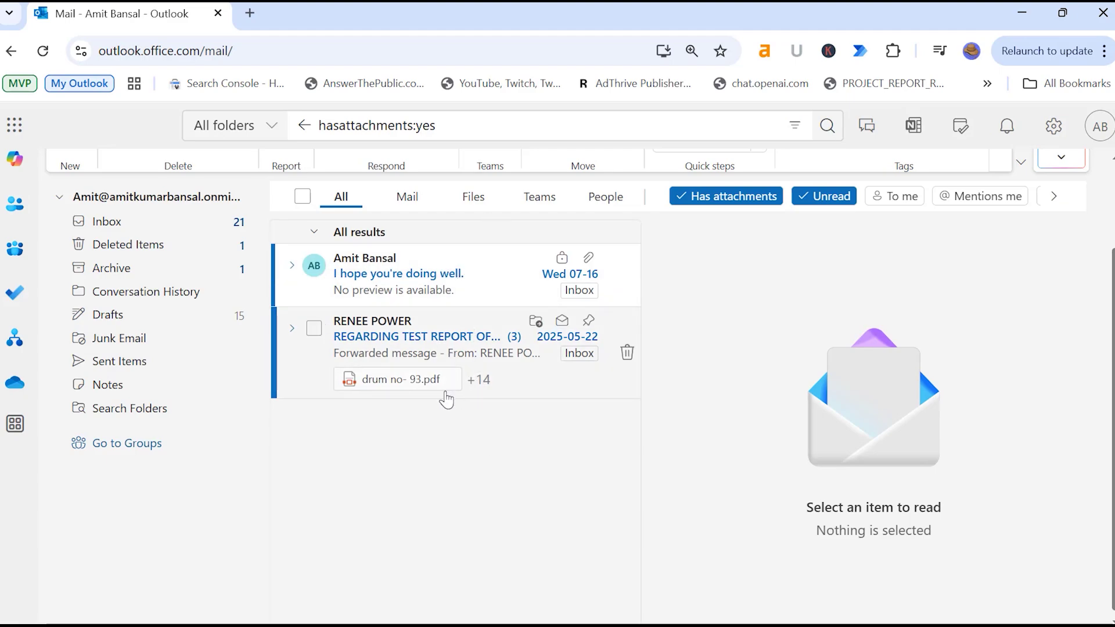
click(1054, 196)
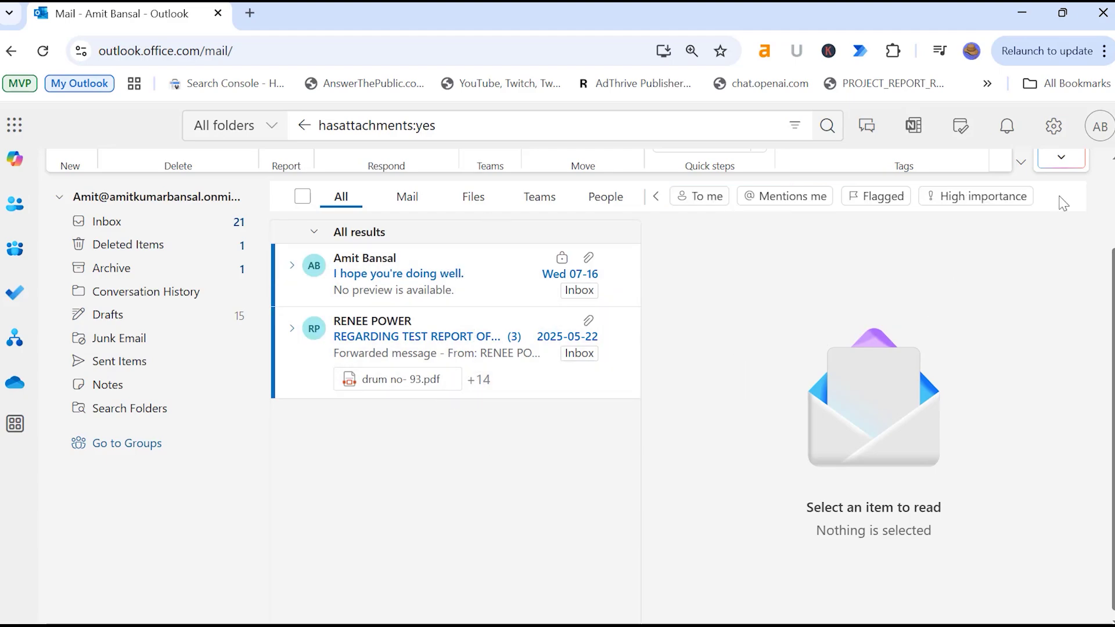
click(657, 196)
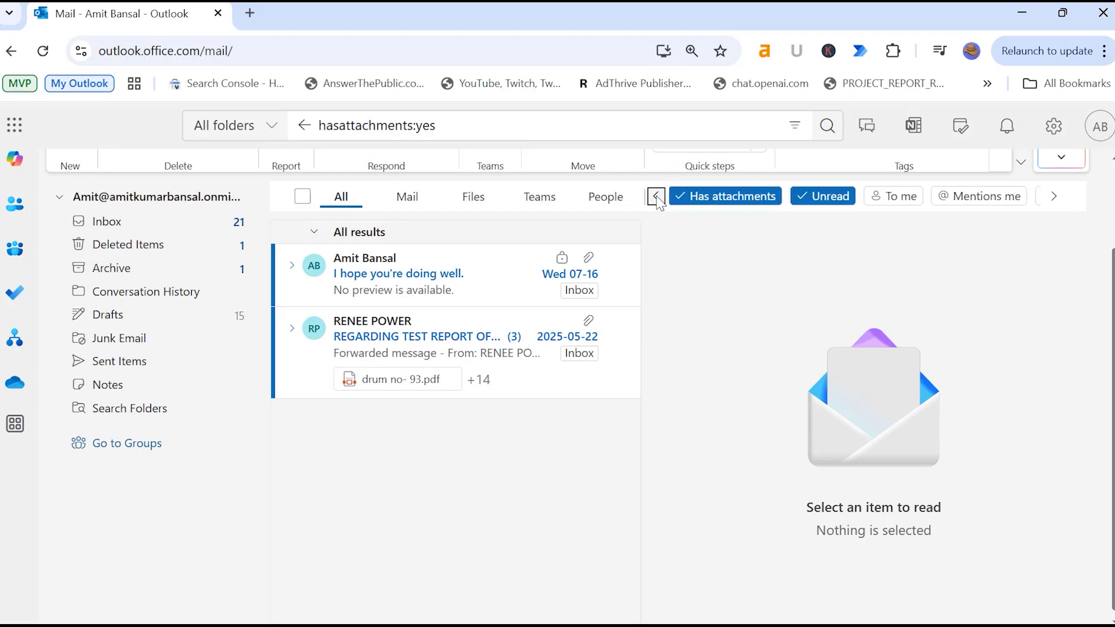
click(1054, 196)
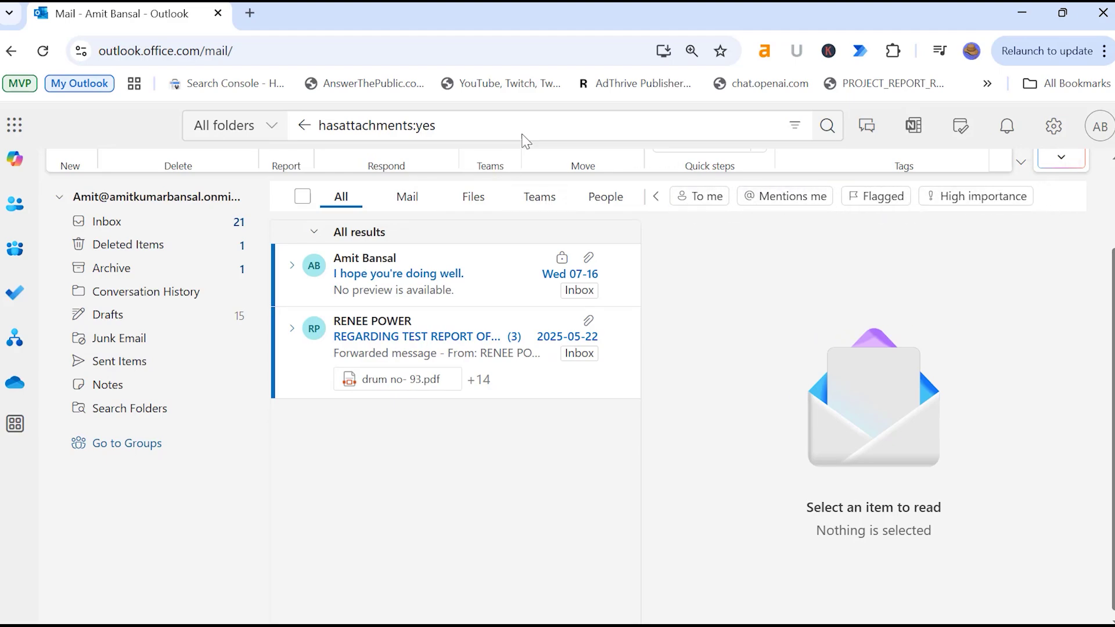
scroll(543, 380, up, 2)
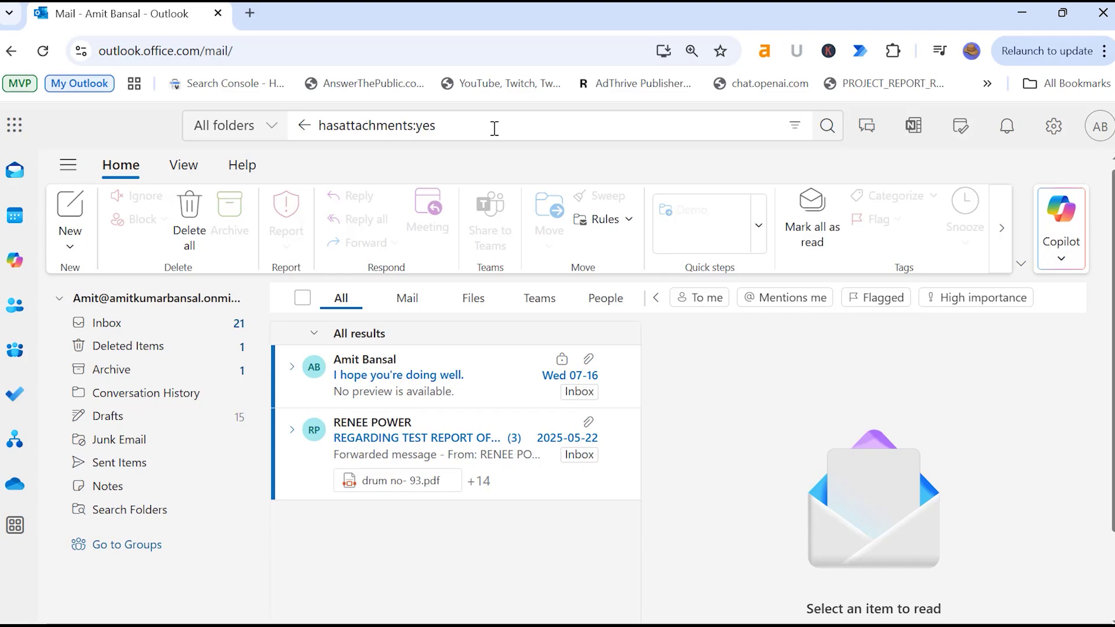
Step: Rewrite the query as attachments:report.pdf and search all folders for messages with that attachment name
key(BackSpace)
key(BackSpace)
key(BackSpace)
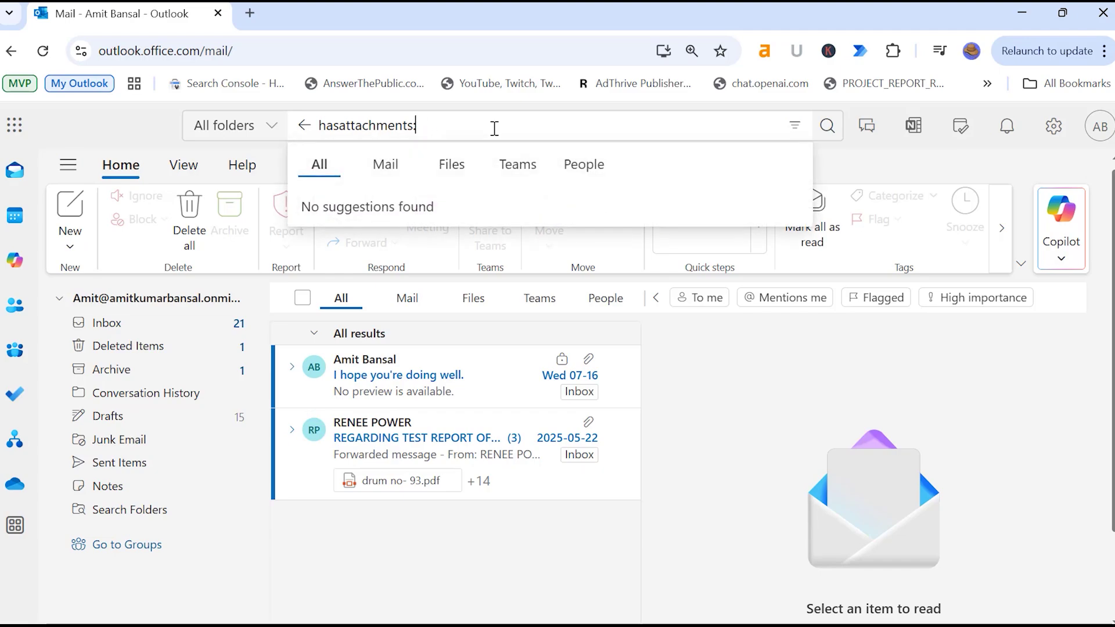
key(Home)
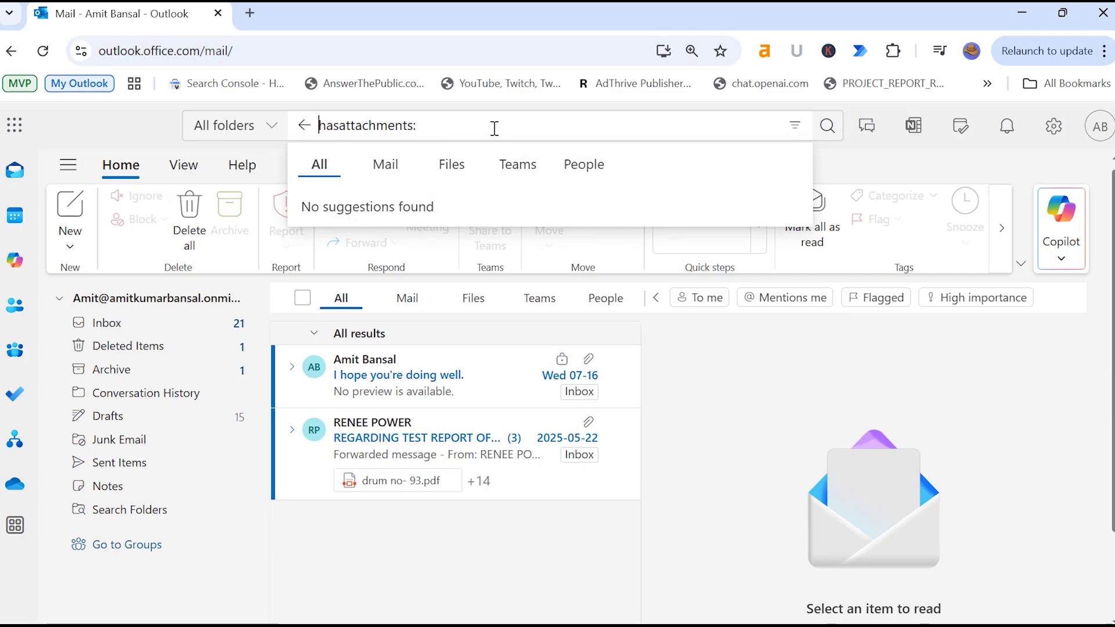
key(shift+Right)
key(shift+Right)
key(shift+Right)
key(BackSpace)
key(End)
text(report)
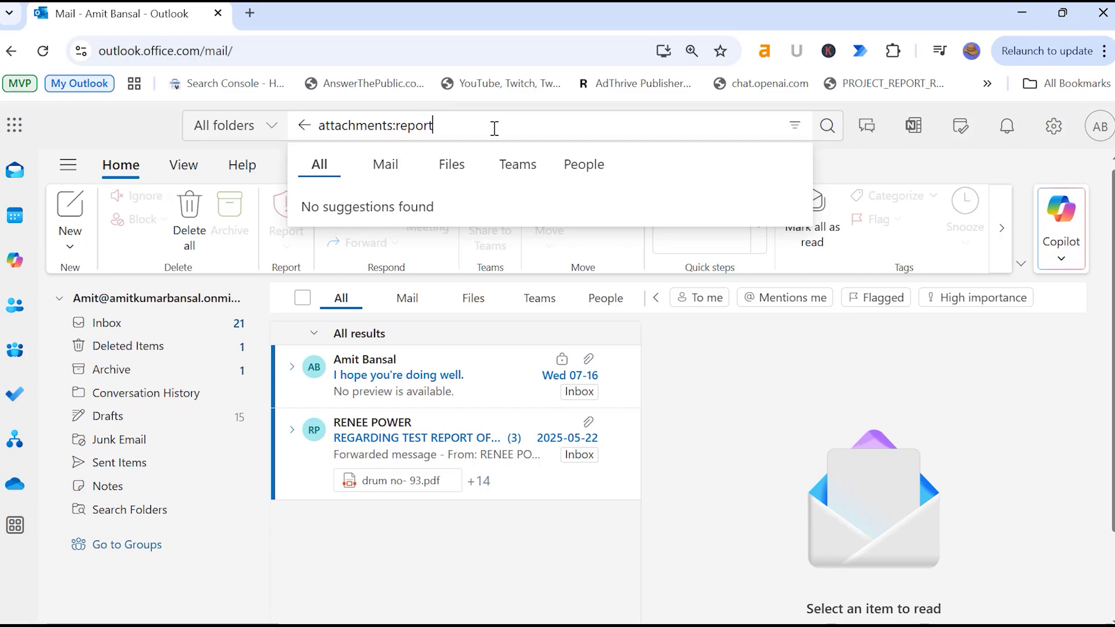
text(.pdf)
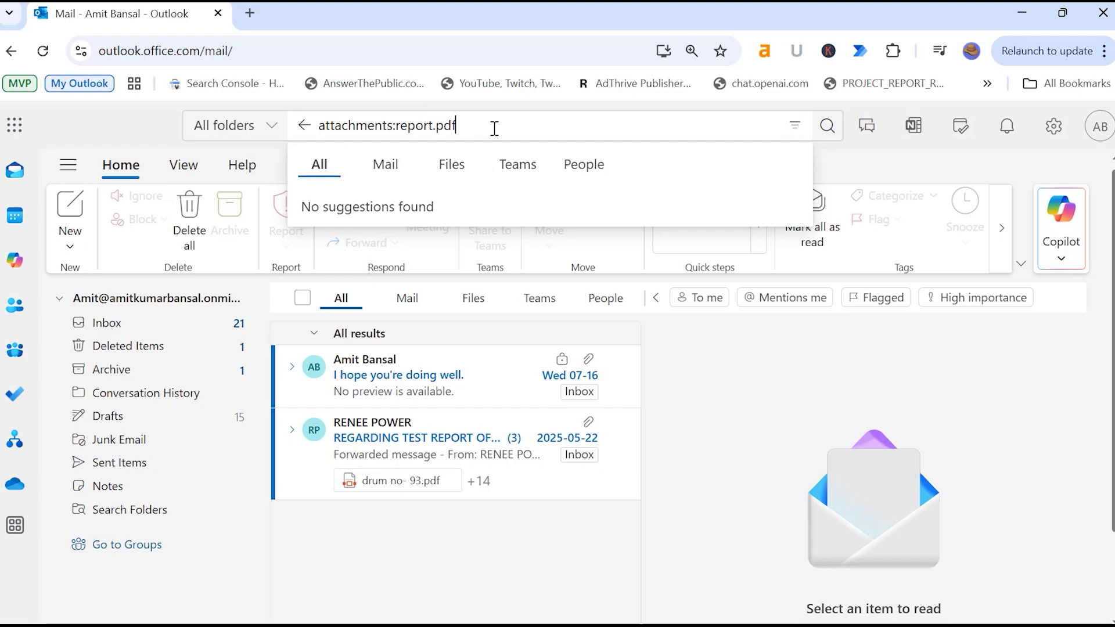
key(Return)
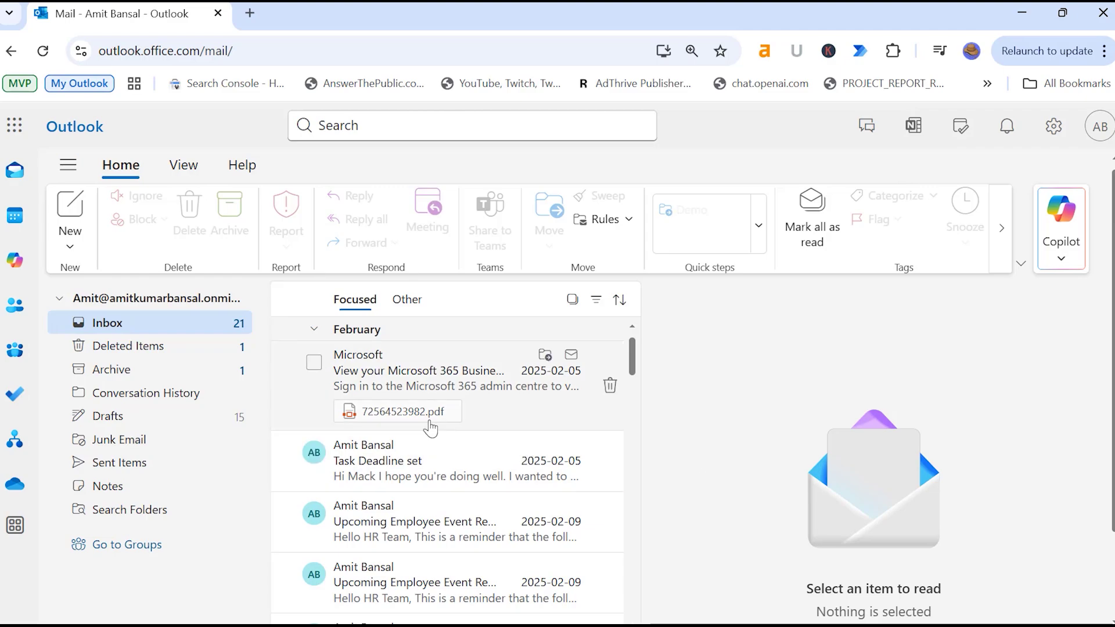
Step: Flag the "Task Deadline set" message dated 2025-02-05 in the Inbox
scroll(467, 430, down, 5)
scroll(464, 423, down, 3)
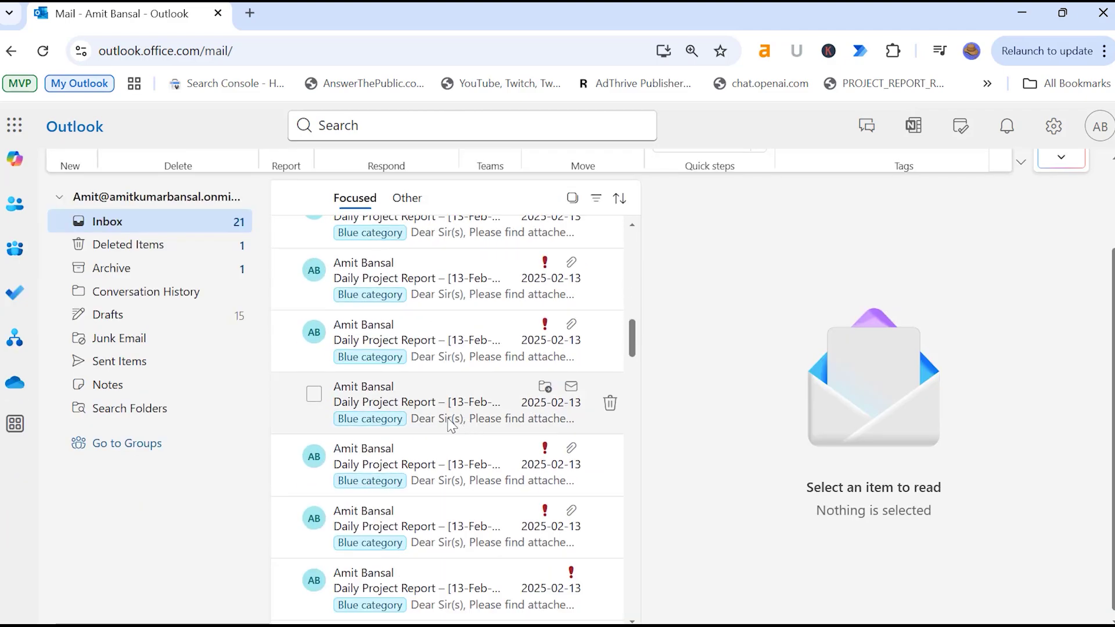
scroll(452, 421, up, 7)
scroll(452, 426, up, 3)
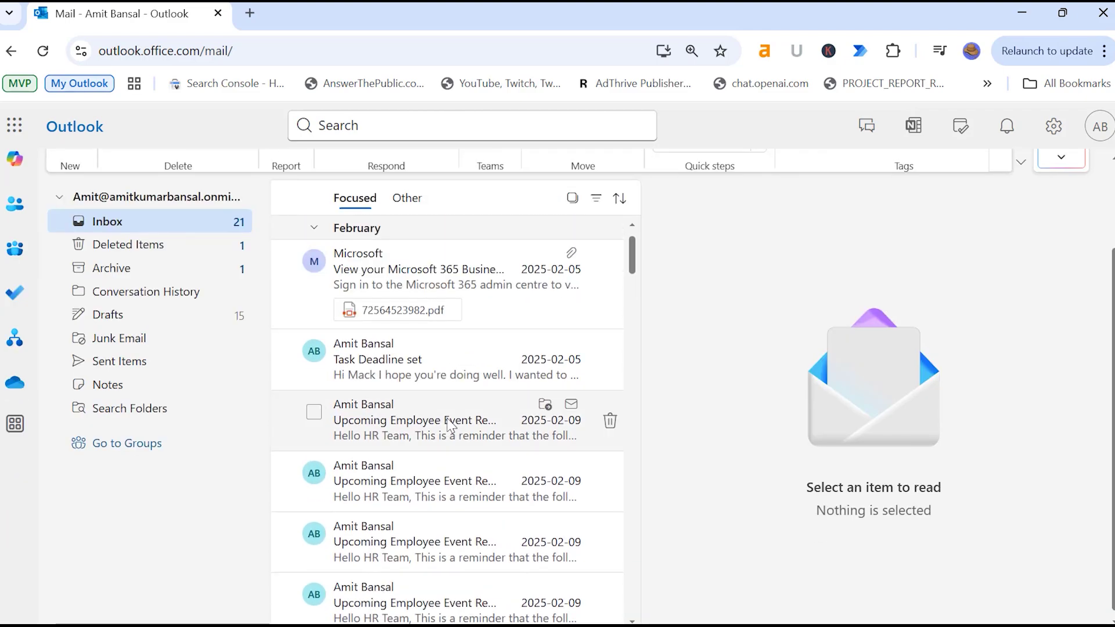
click(455, 357)
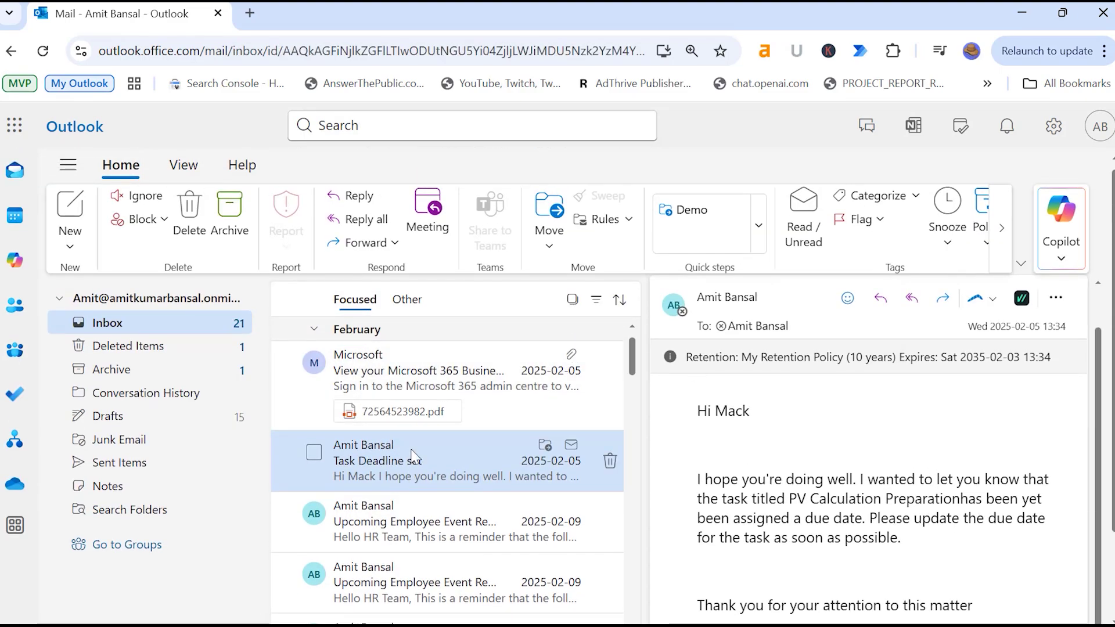
click(854, 218)
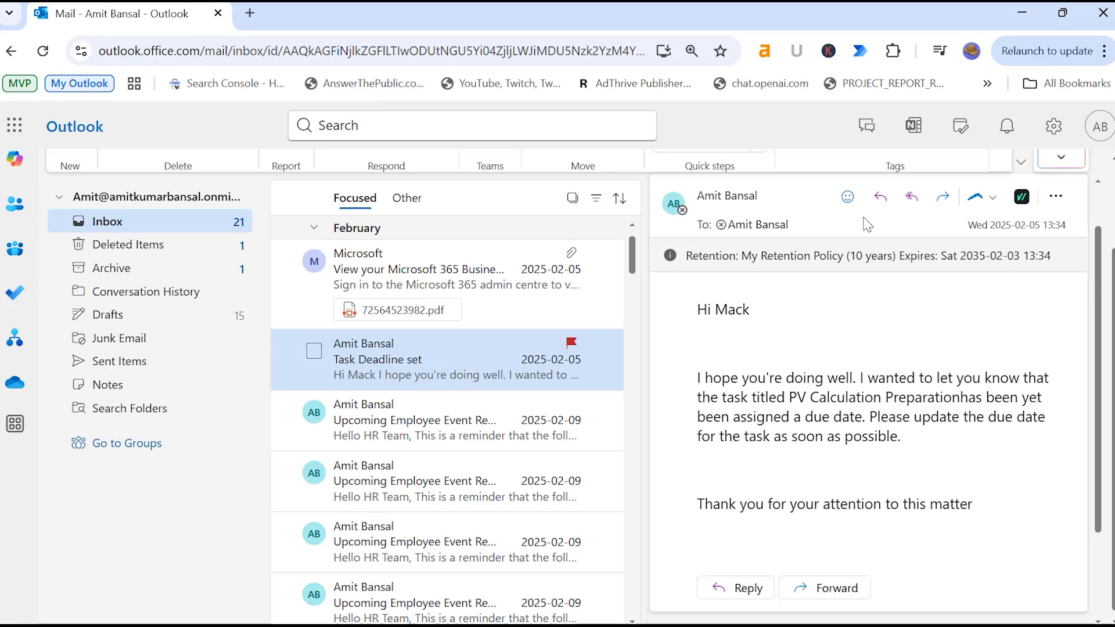
Step: Flag the first "Daily Project Report – [12-Feb-2025]" message in the Inbox and return to the start of the message list
scroll(459, 413, down, 10)
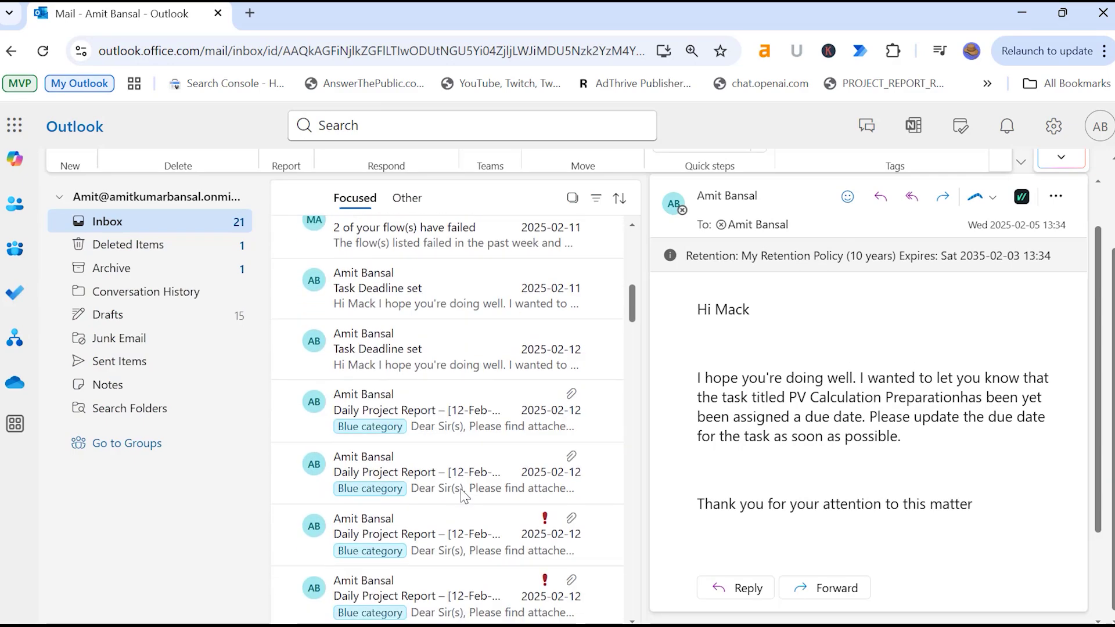
click(443, 414)
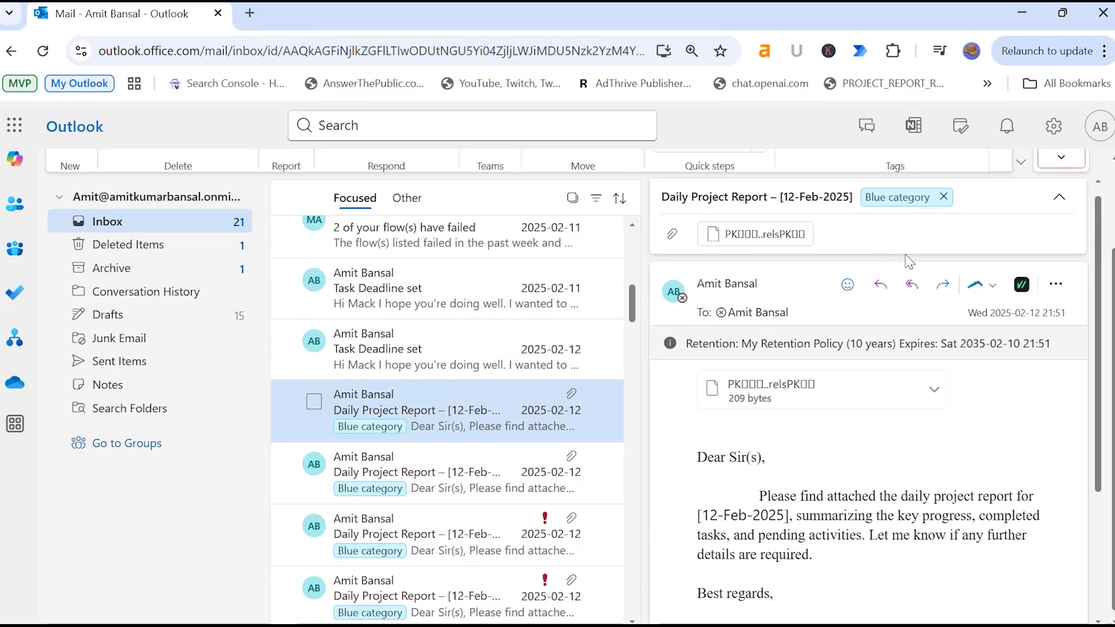
click(848, 221)
scroll(466, 320, up, 10)
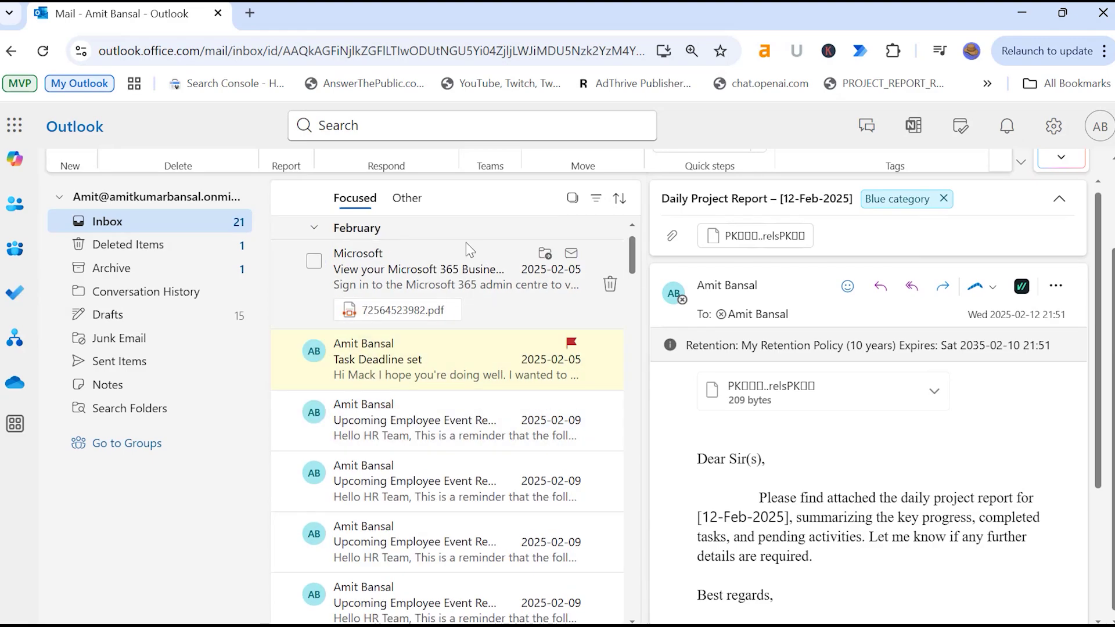
Step: Search all folders for flagged messages using isflagged:true
click(470, 126)
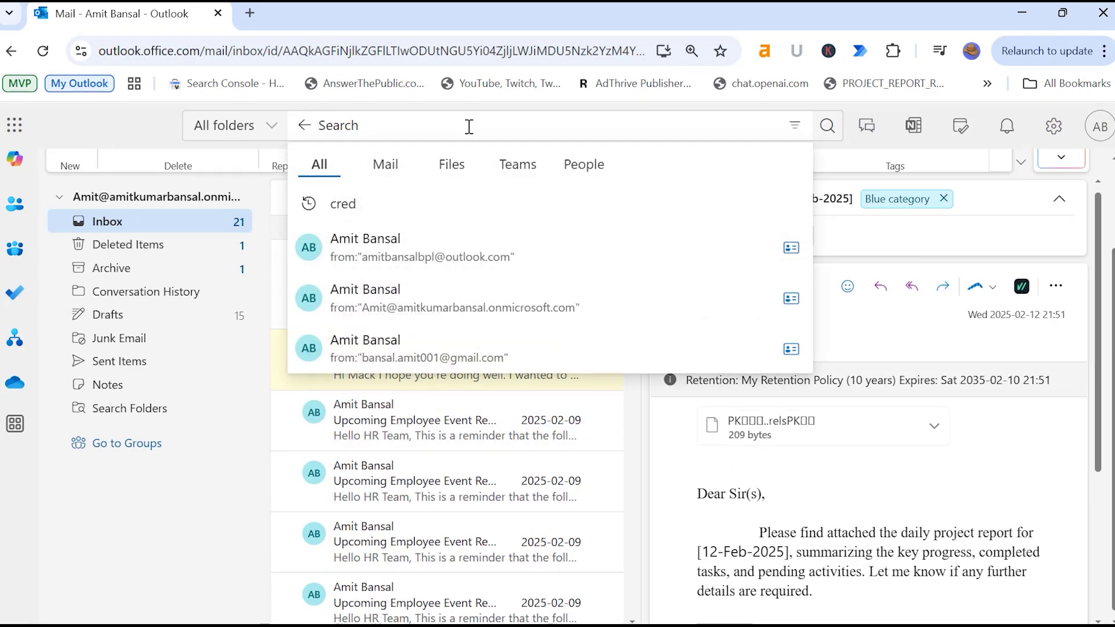
text(isflagge)
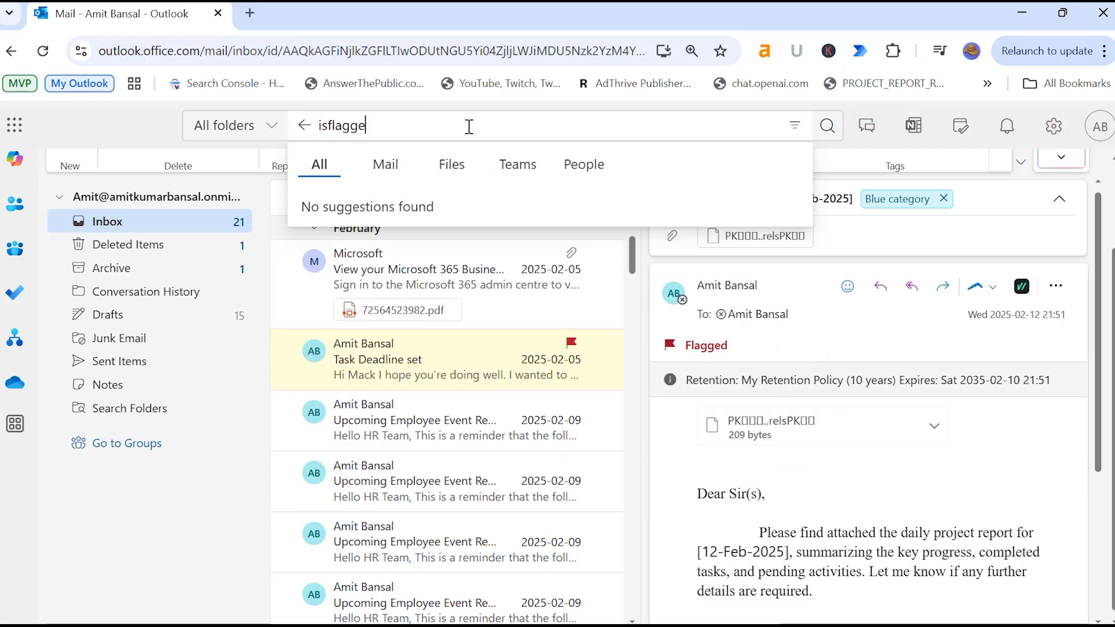
text(d:true)
key(Return)
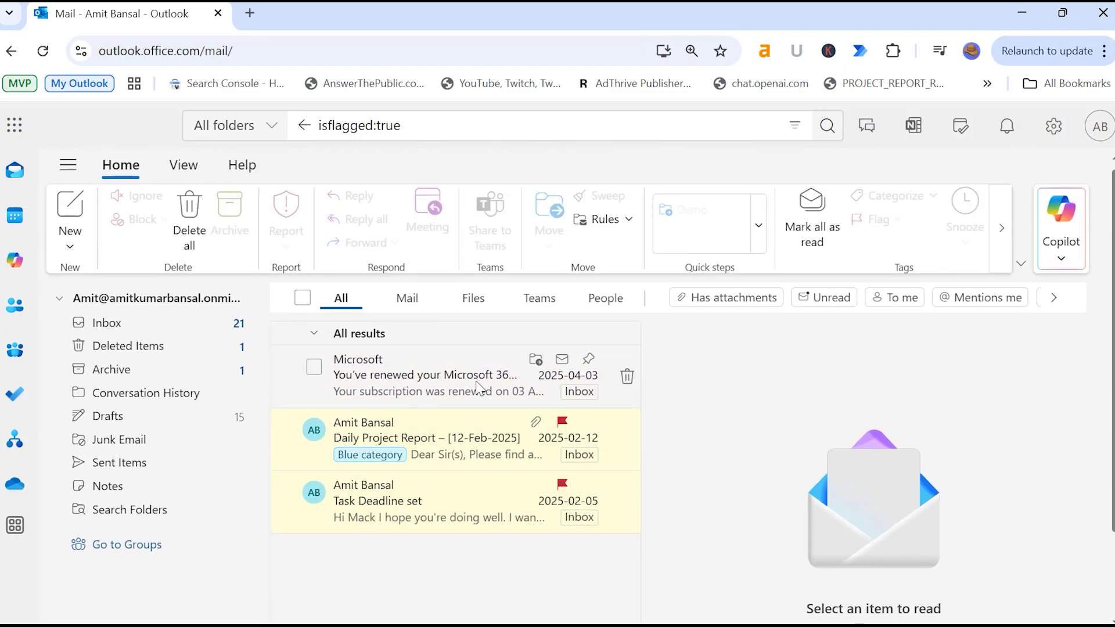
Step: Assign the RDSS category to the flagged Microsoft 365 renewal message dated 2025-04-03
click(477, 386)
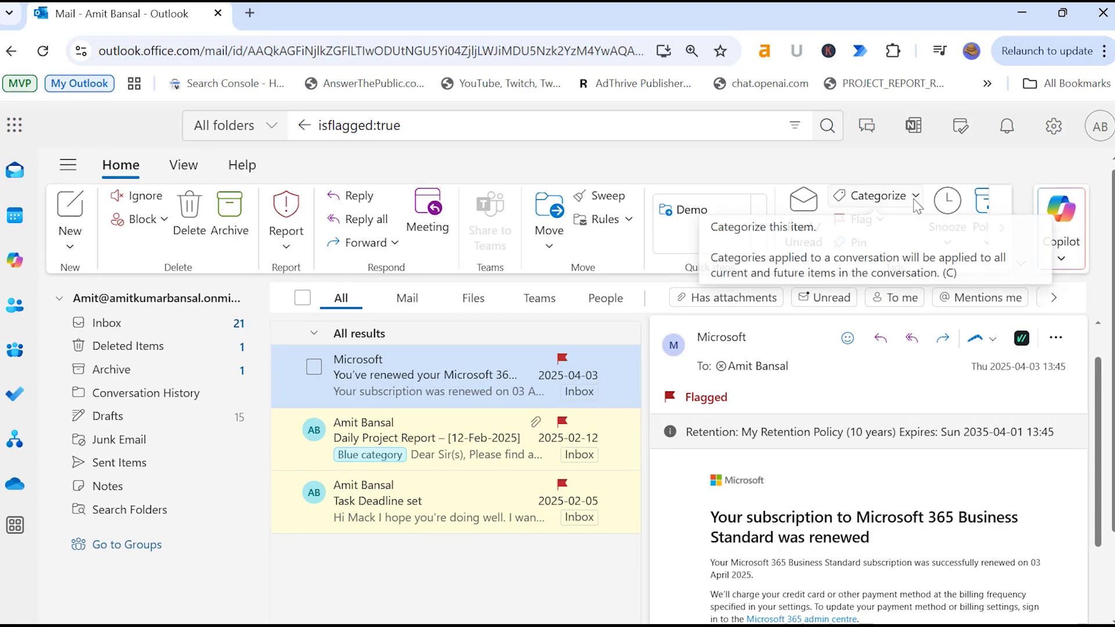
click(916, 198)
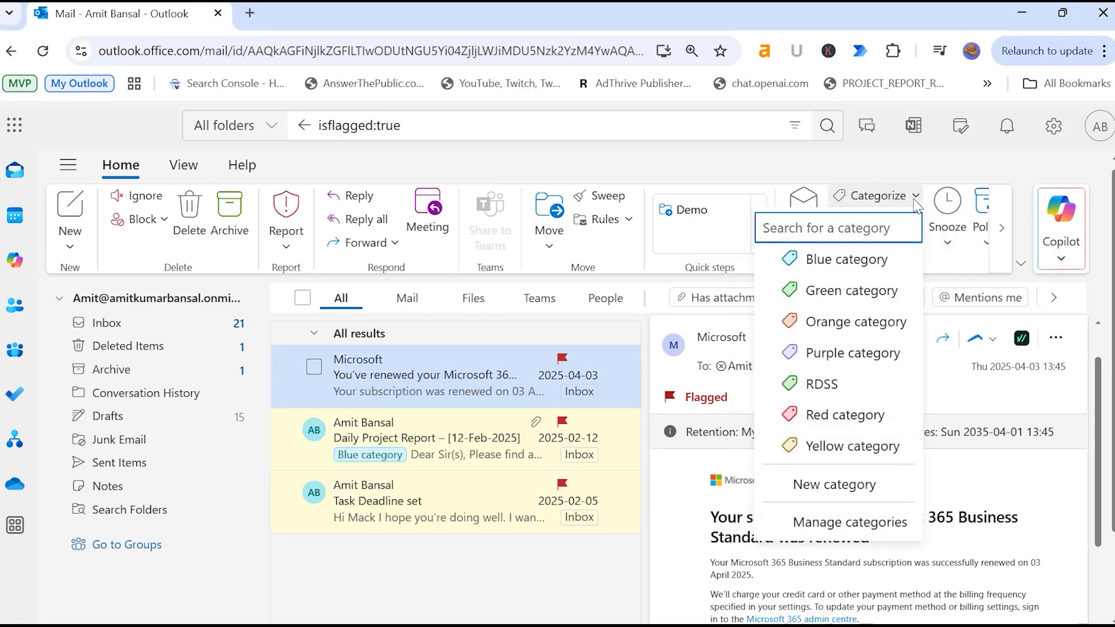
click(853, 383)
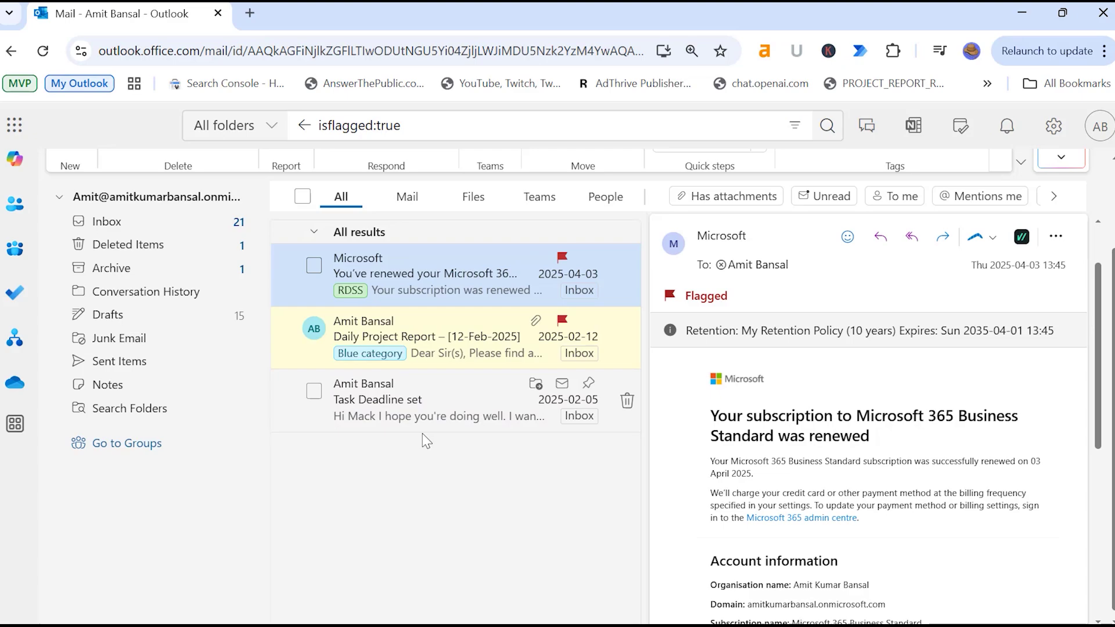
Step: Search all folders for messages in the RDSS category using category:RDSS
click(429, 128)
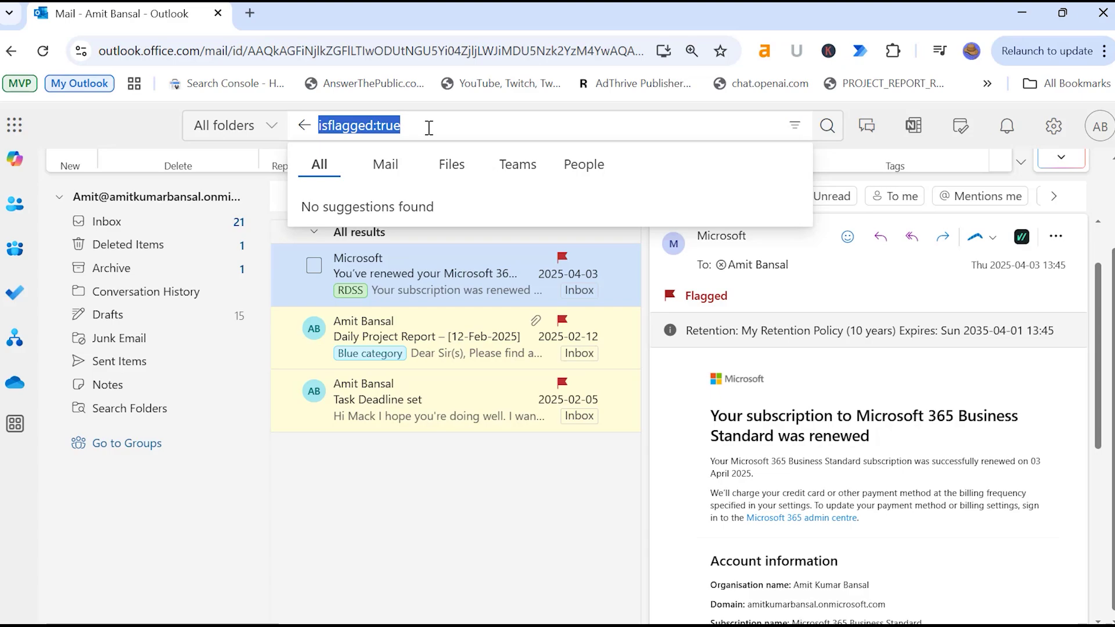
text(category)
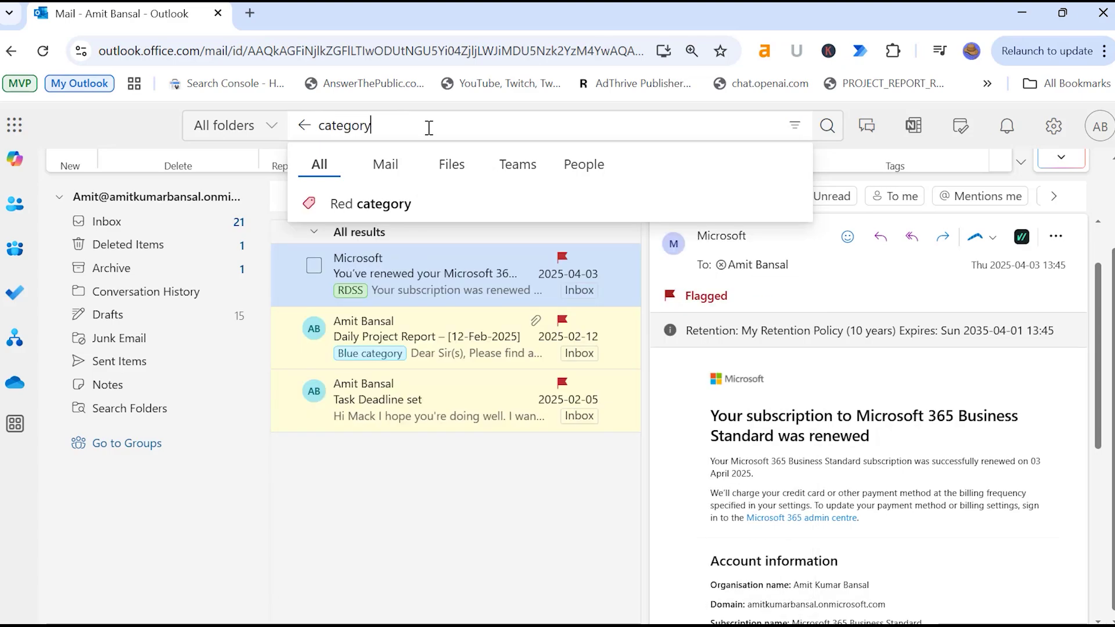
text(:)
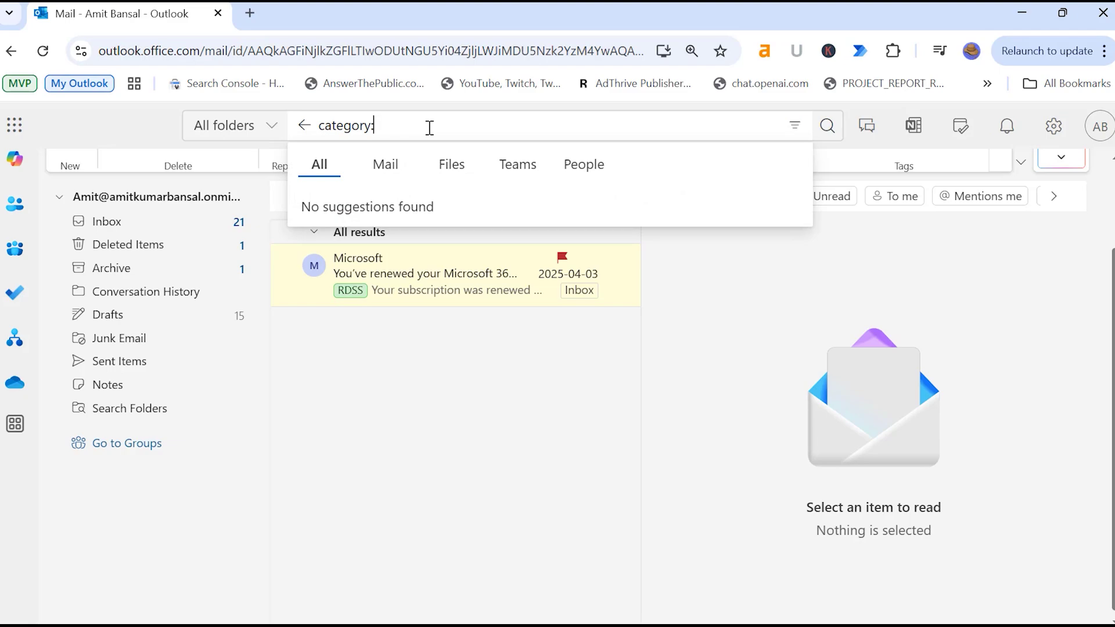
text(RDSS)
key(Return)
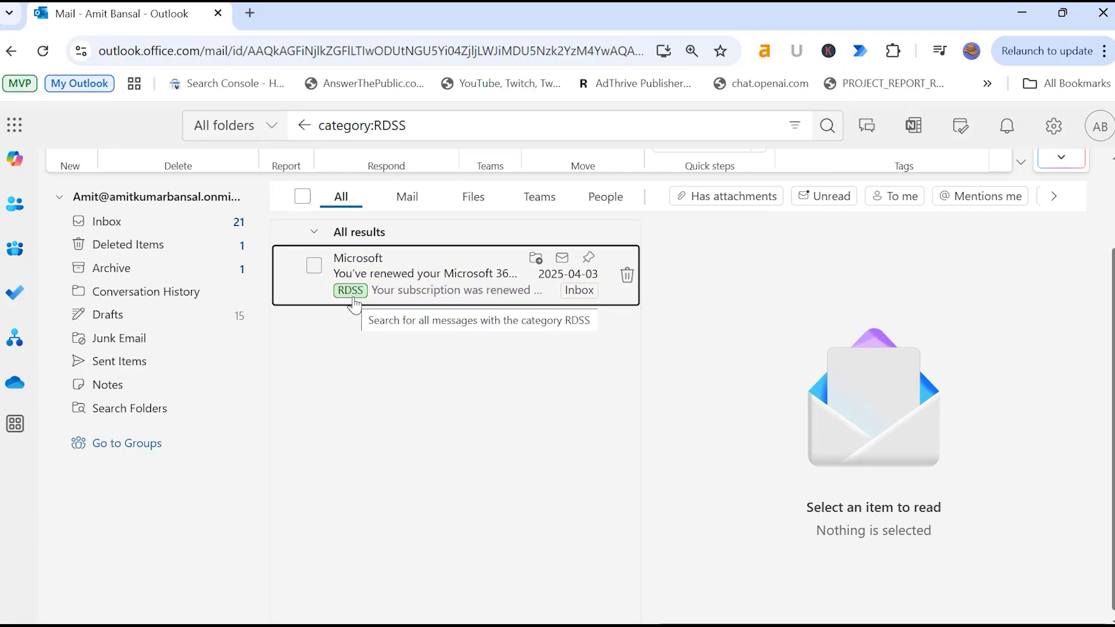
Step: Search all folders for unread messages using isread:no and look through the results
click(456, 120)
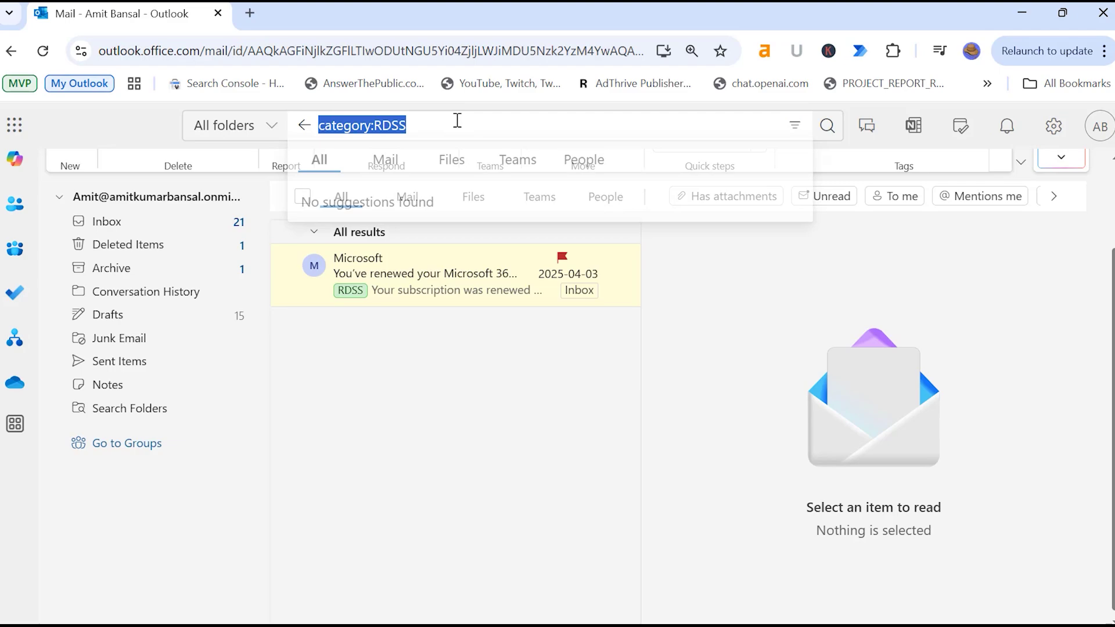
key(BackSpace)
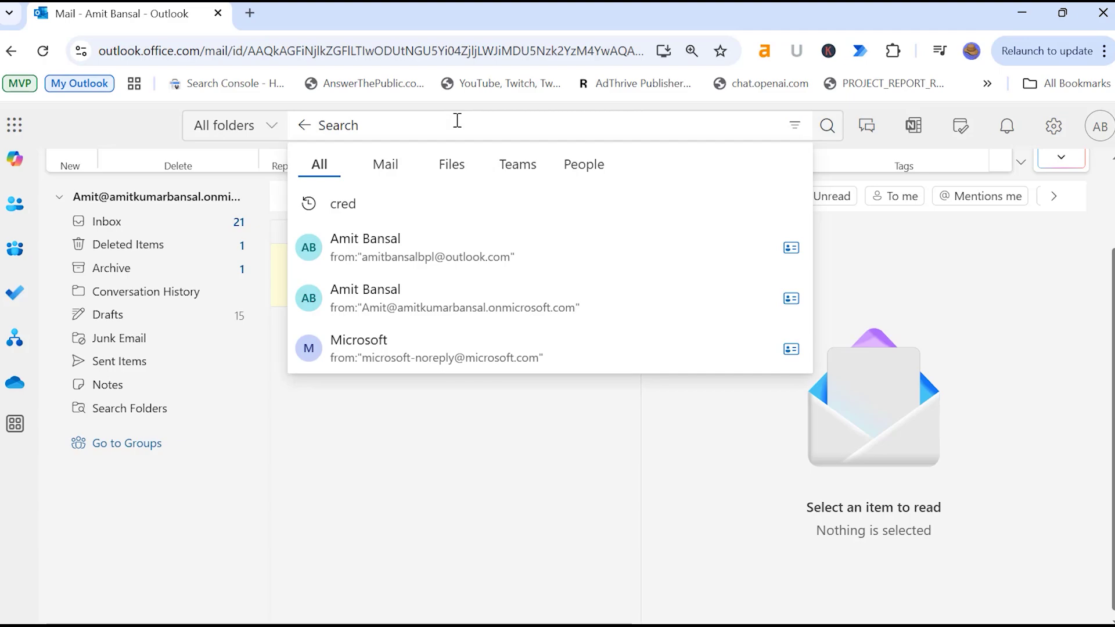
text(is)
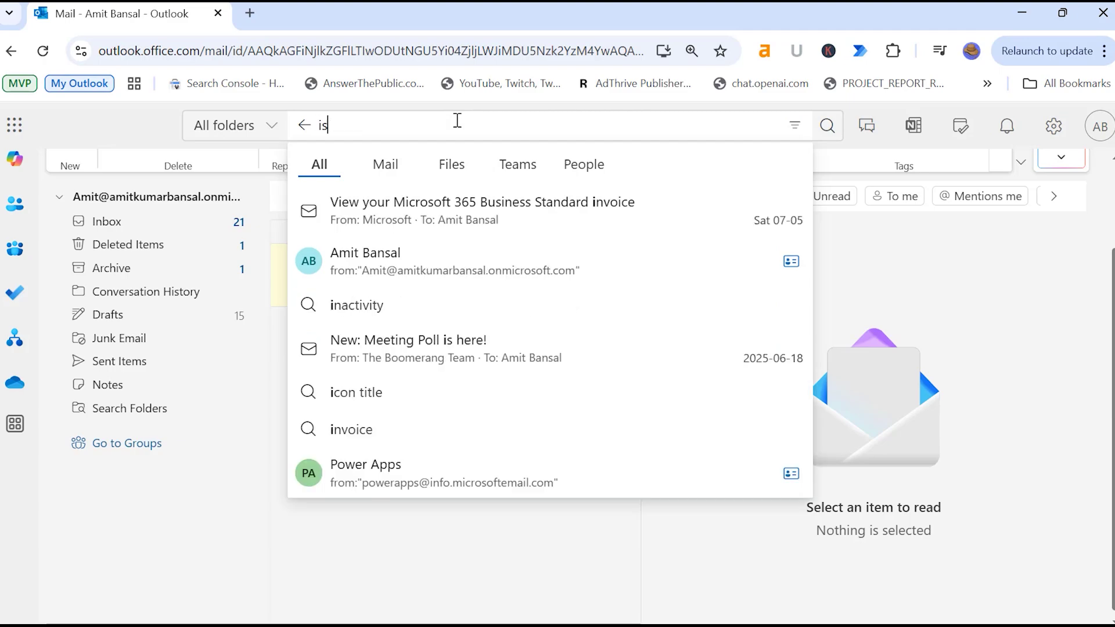
text(read:no)
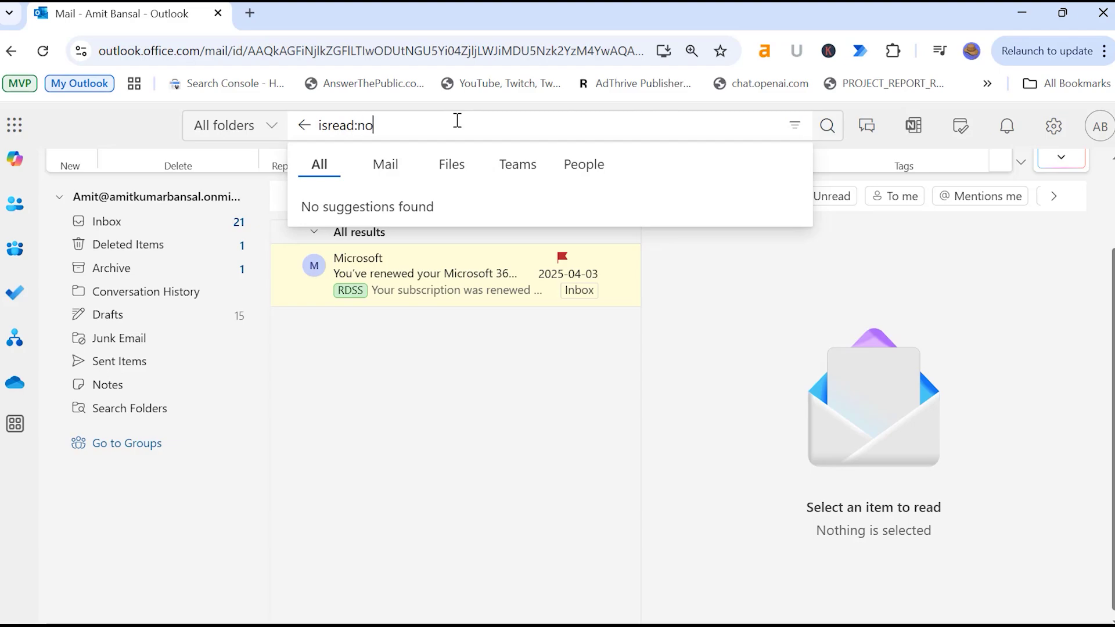
key(Return)
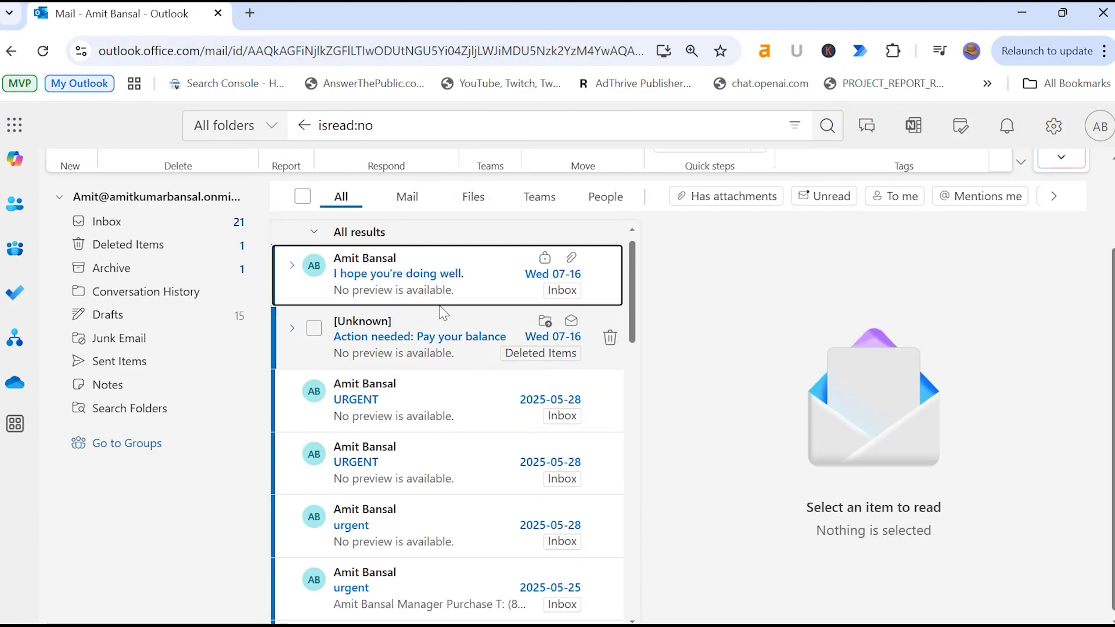
scroll(443, 308, down, 10)
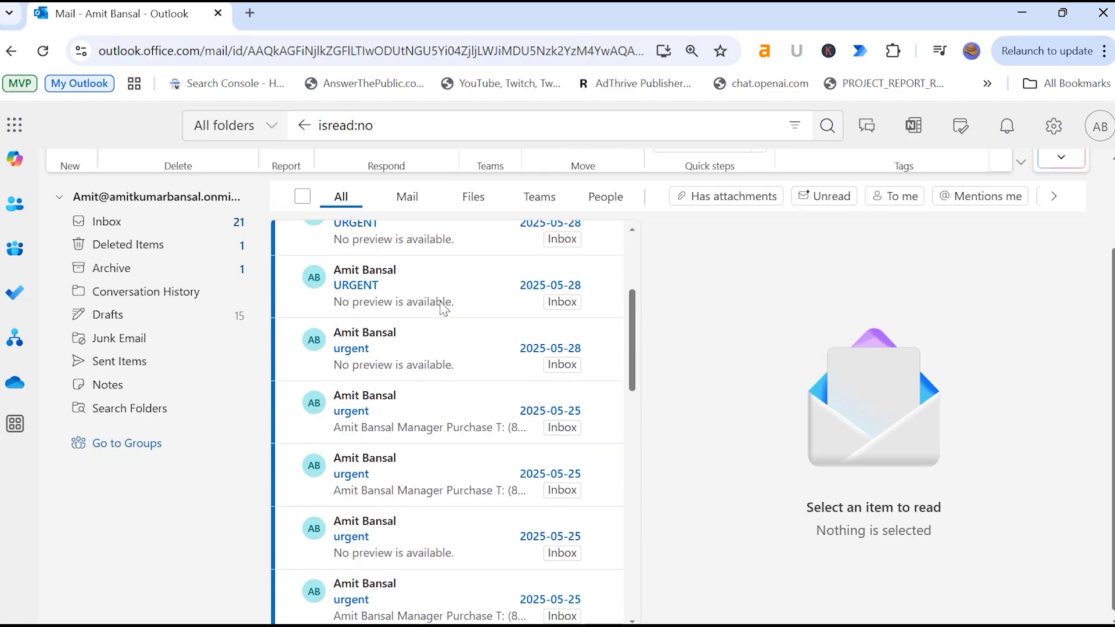
scroll(443, 308, up, 10)
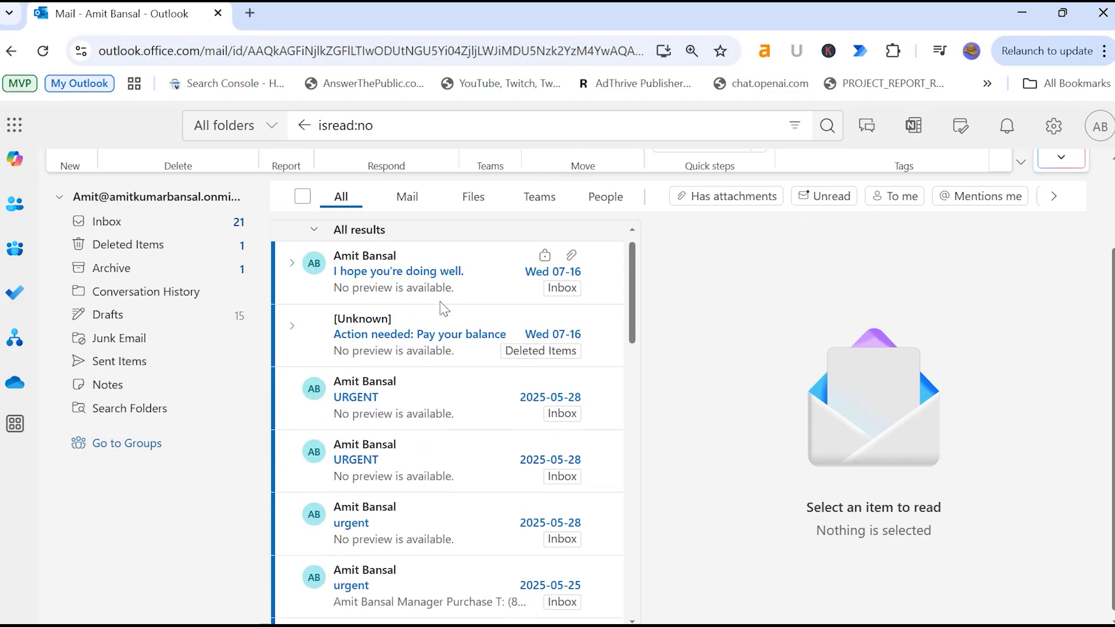
Step: Search all folders for high-importance messages using important:high
click(395, 127)
text(imporatn)
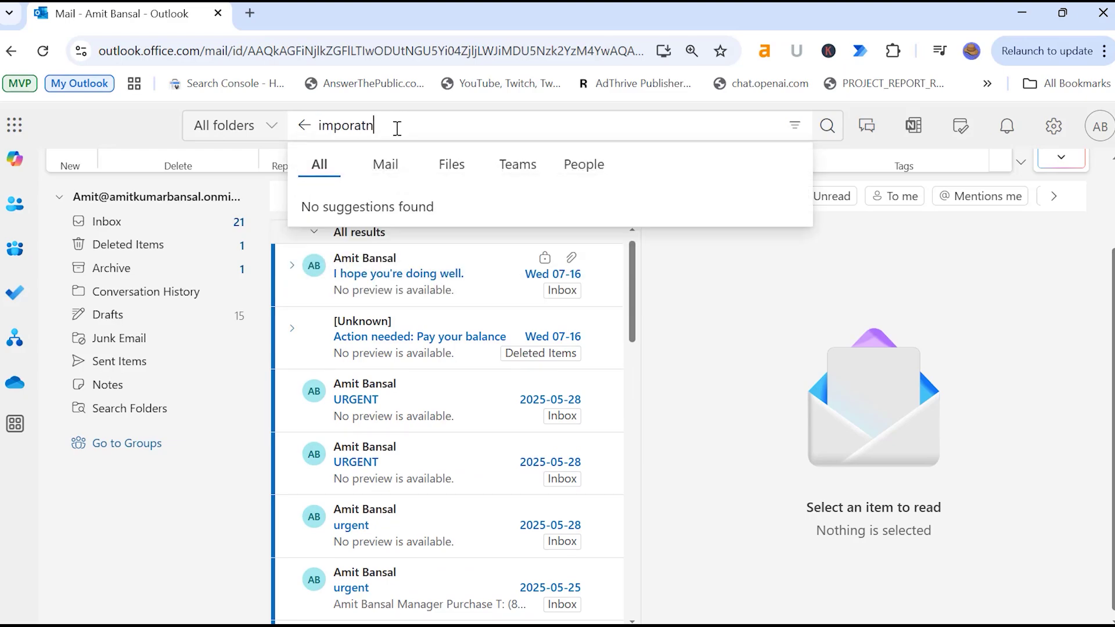
key(ctrl+a)
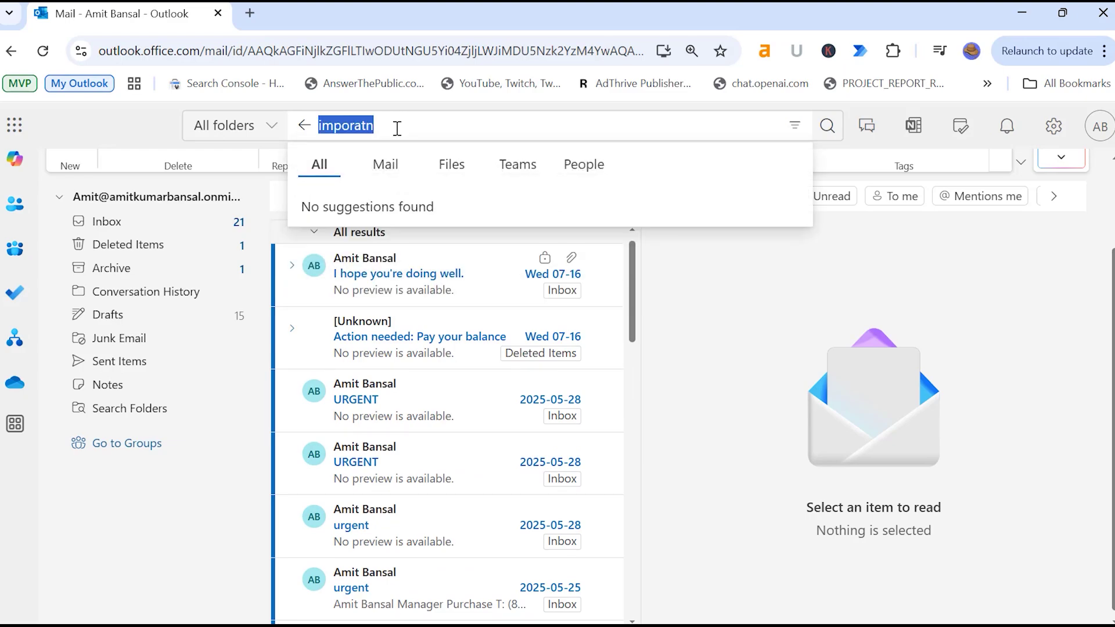
text(important)
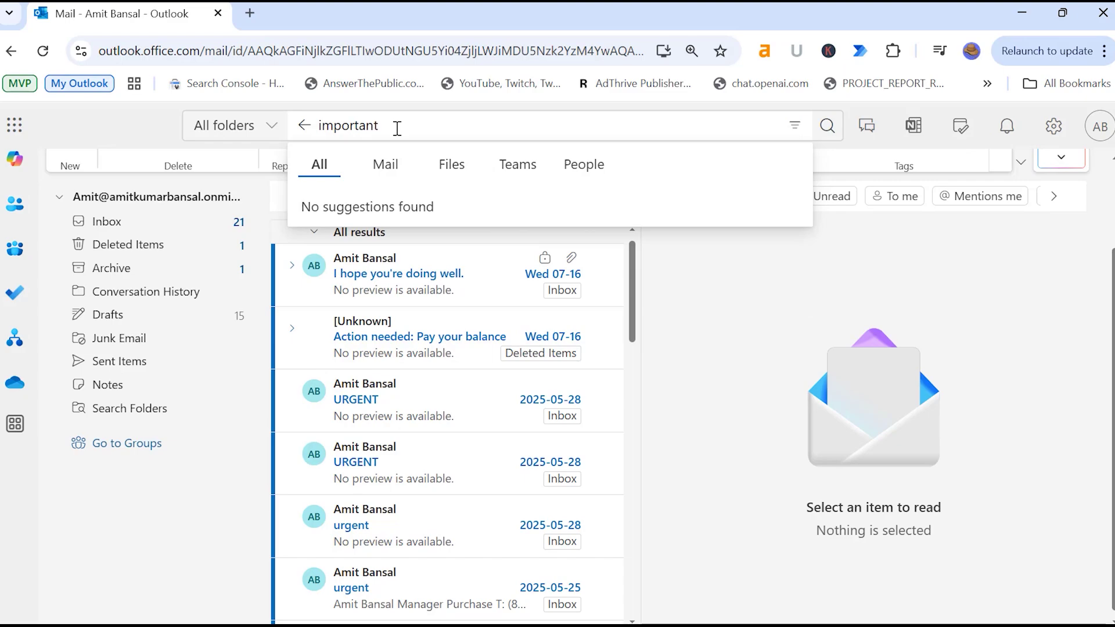
text(:high)
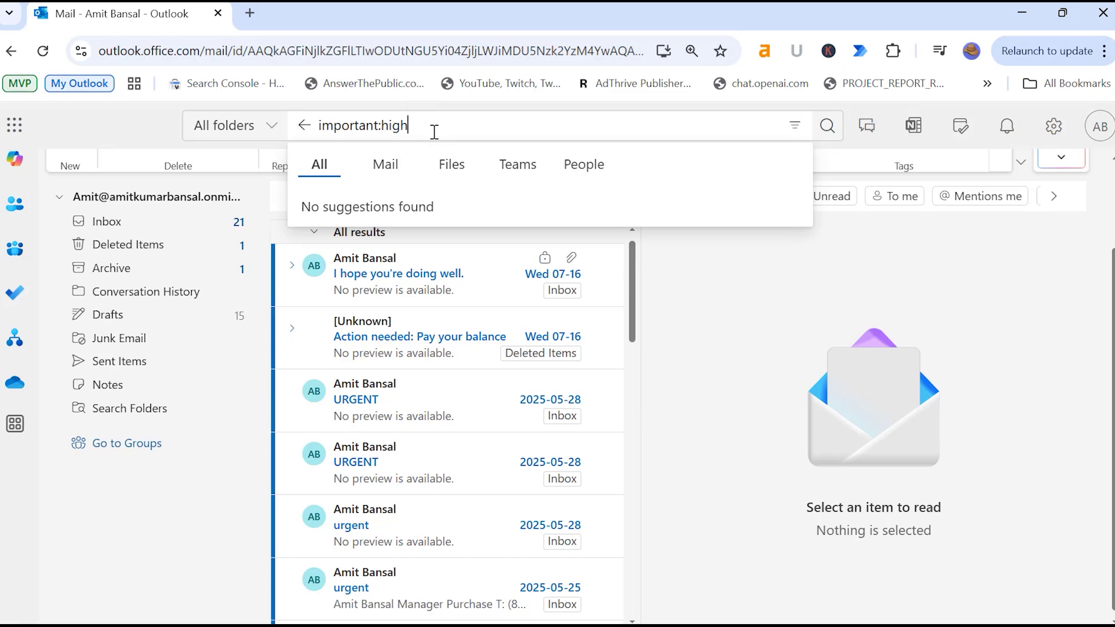
key(Return)
Step: Change the importance value in the query to low and search for important:low
key(shift+Left)
key(shift+Left)
key(shift+Left)
key(shift+Left)
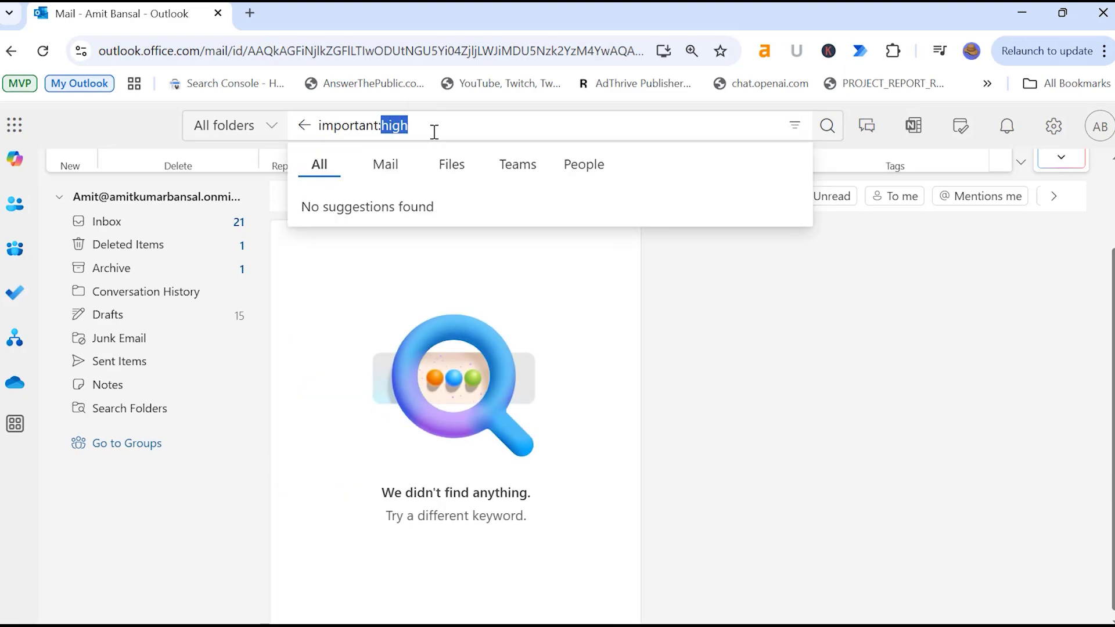
text(low)
key(Return)
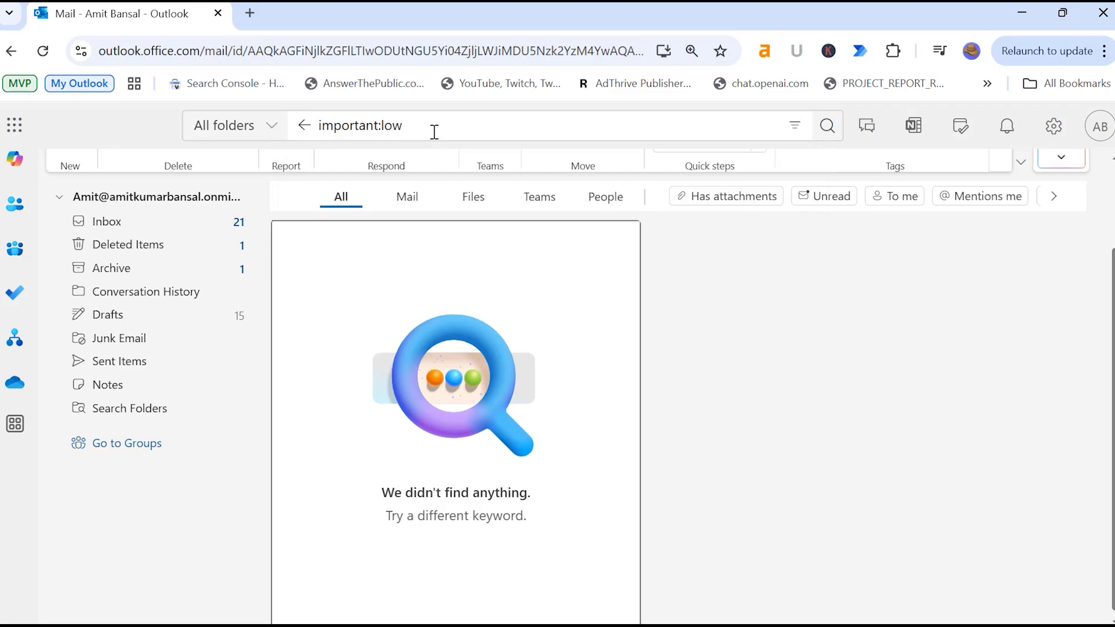
Step: Search for messages with attachments from one sender by combining from: and the sender's first name with AND hasattachments:yes, and look through the results
key(ctrl+a)
key(BackSpace)
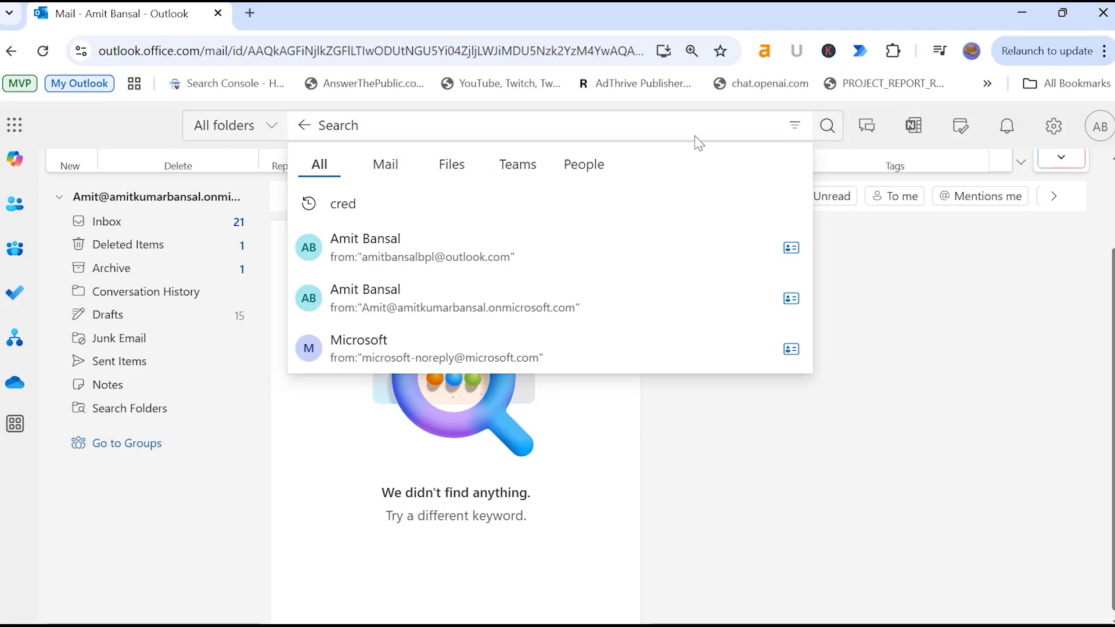
text(from)
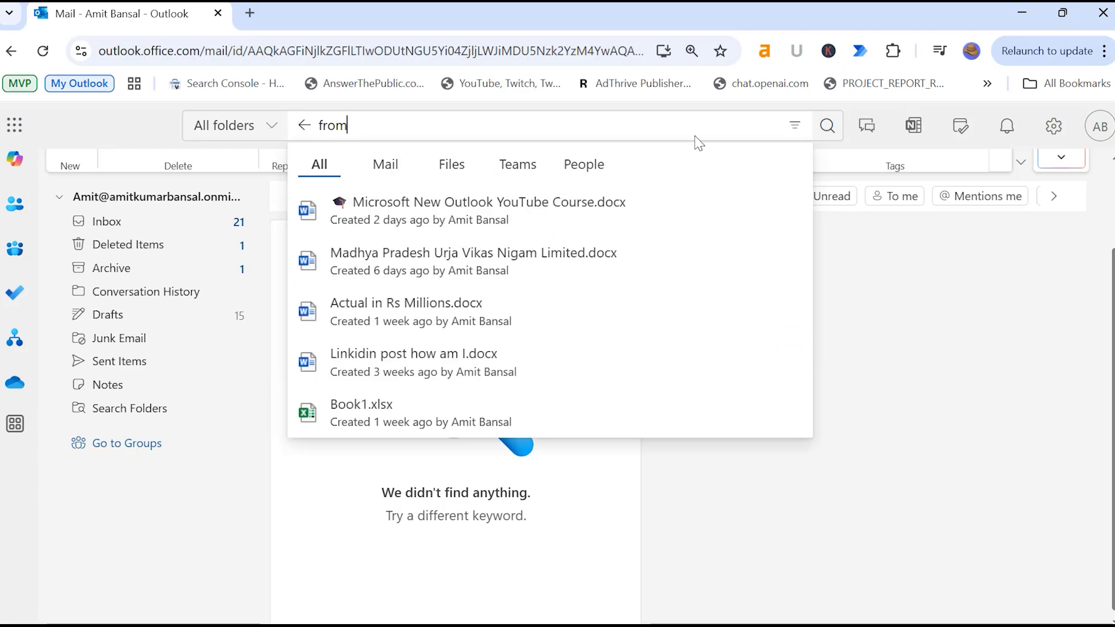
text(:amit)
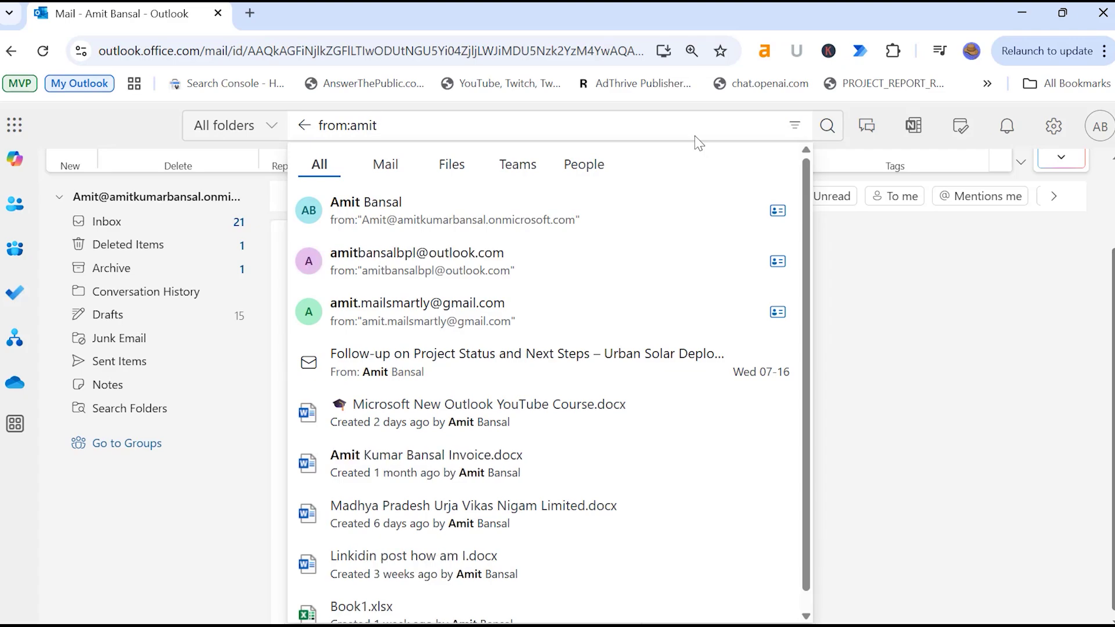
text( AND)
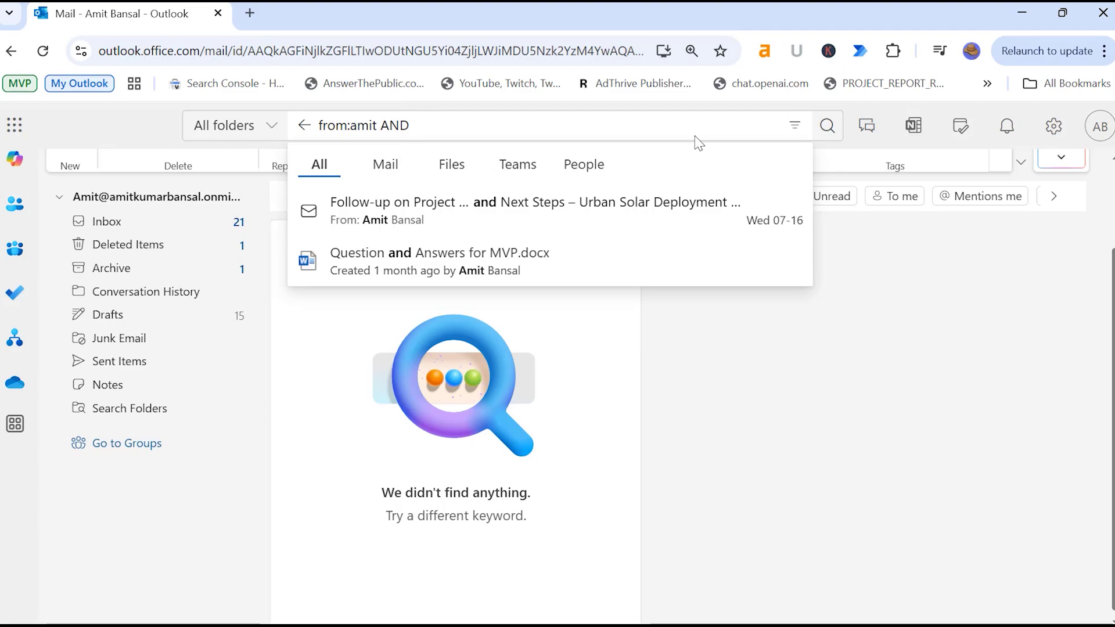
text(has)
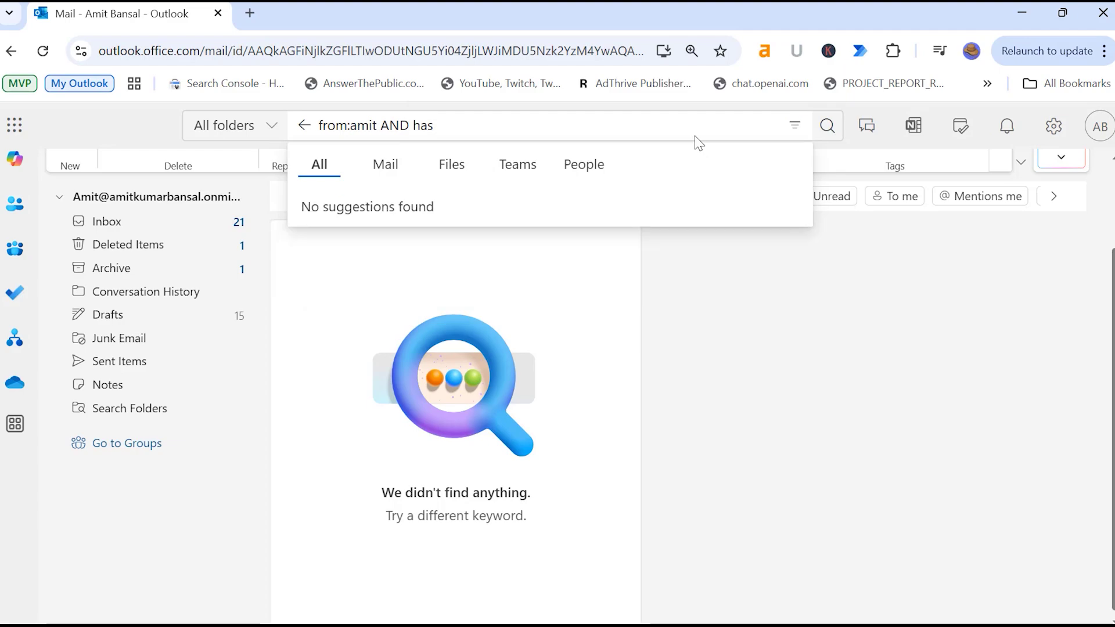
text(attachments:yes)
key(Return)
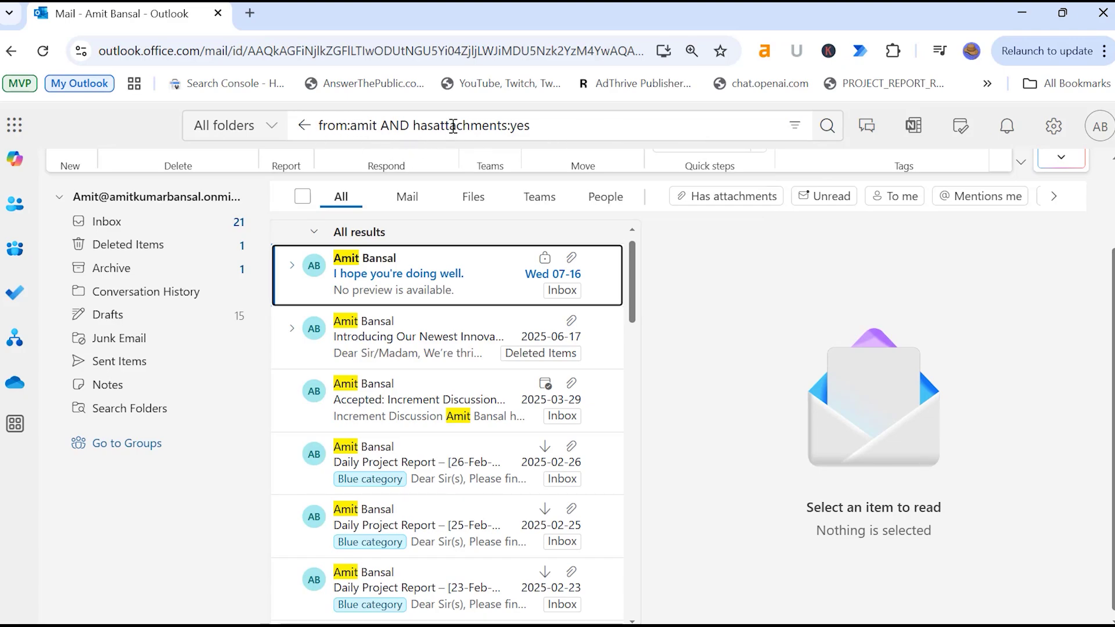
scroll(490, 422, down, 5)
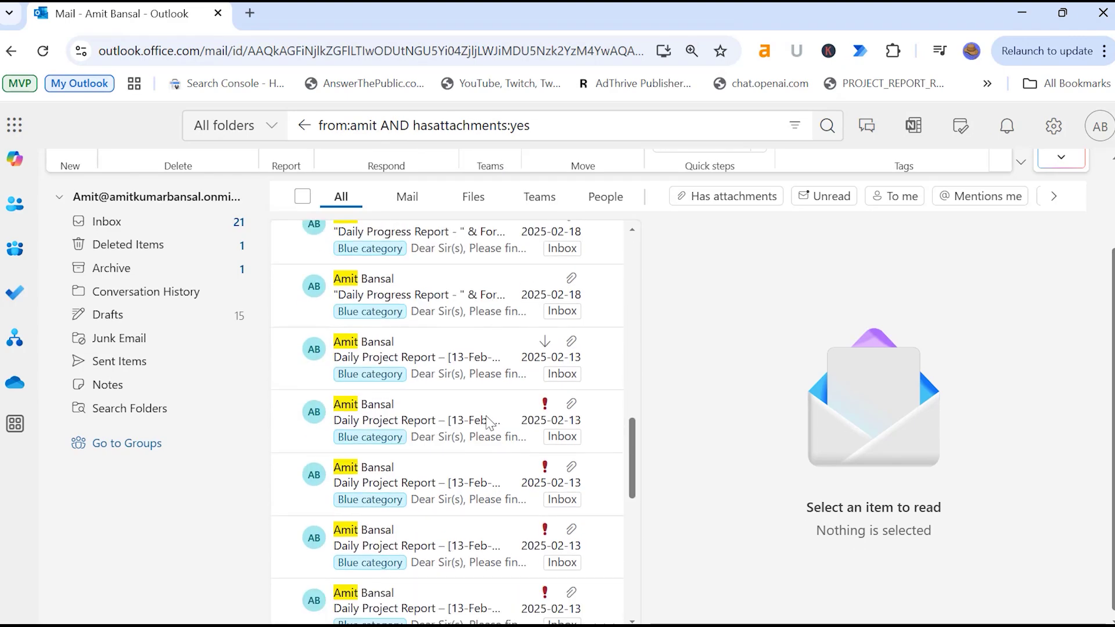
scroll(490, 422, down, 3)
scroll(487, 418, up, 10)
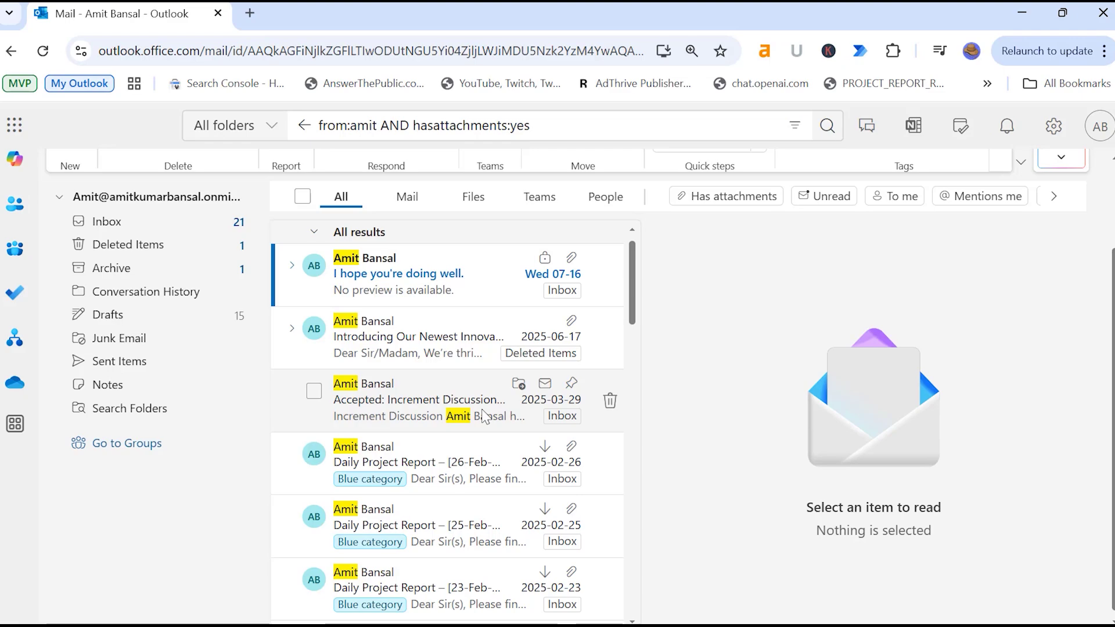
Step: Search all folders for the exact subject phrase using subject:"project report"
click(579, 120)
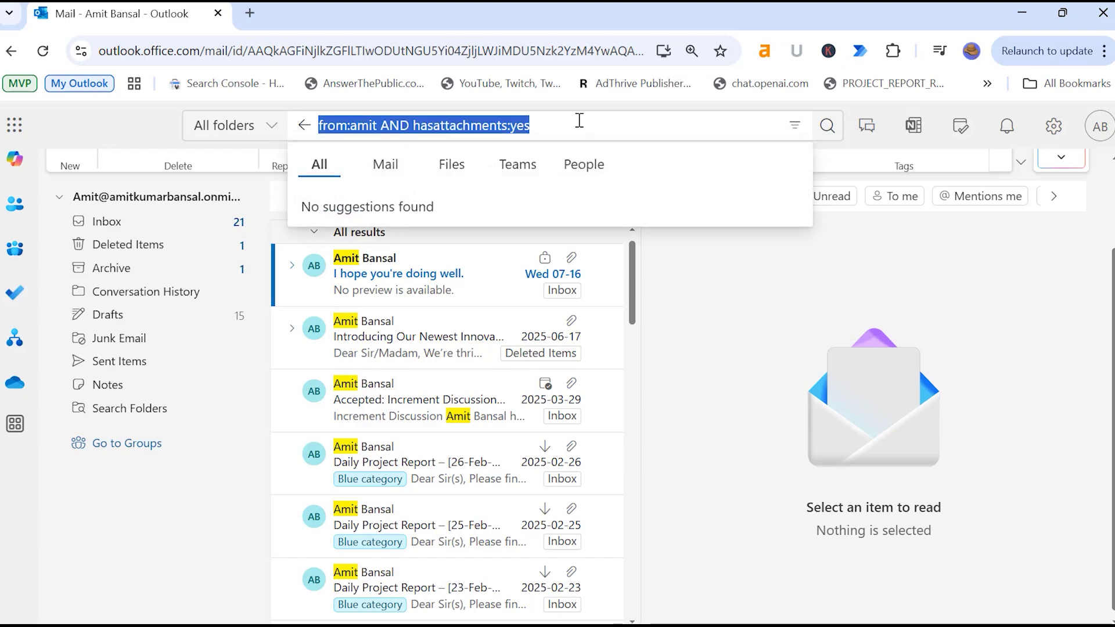
text(su)
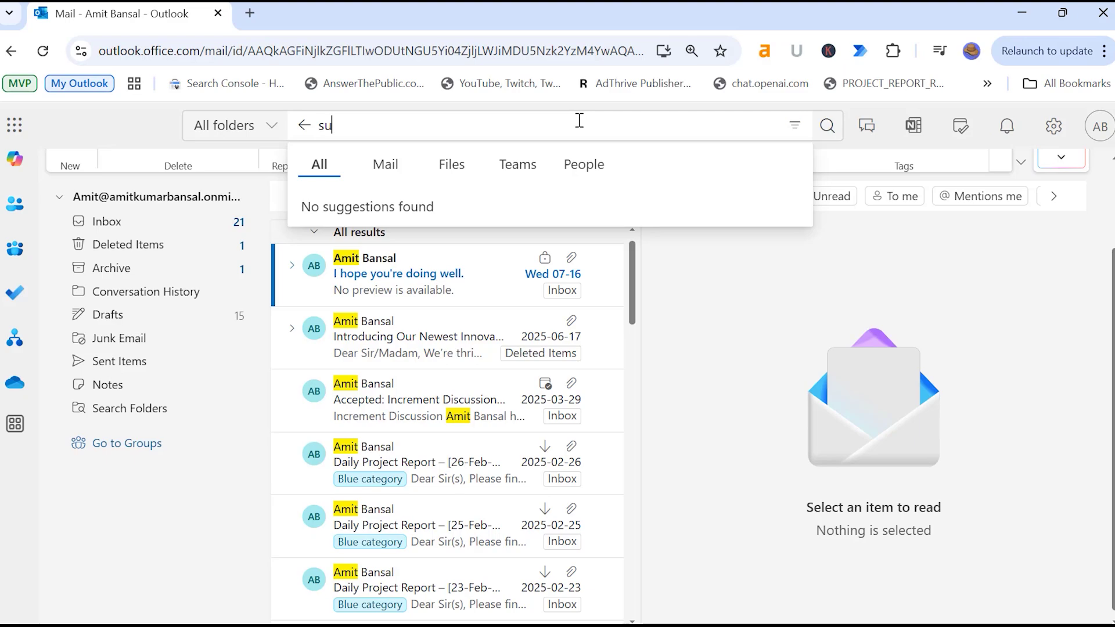
text(bject:)
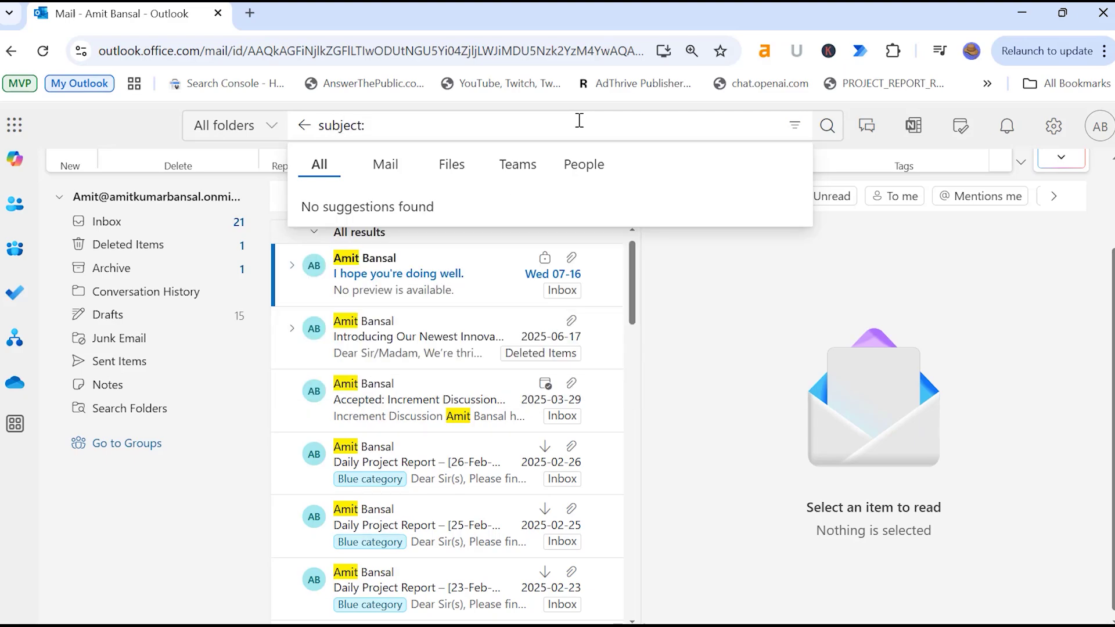
text(")
text(project )
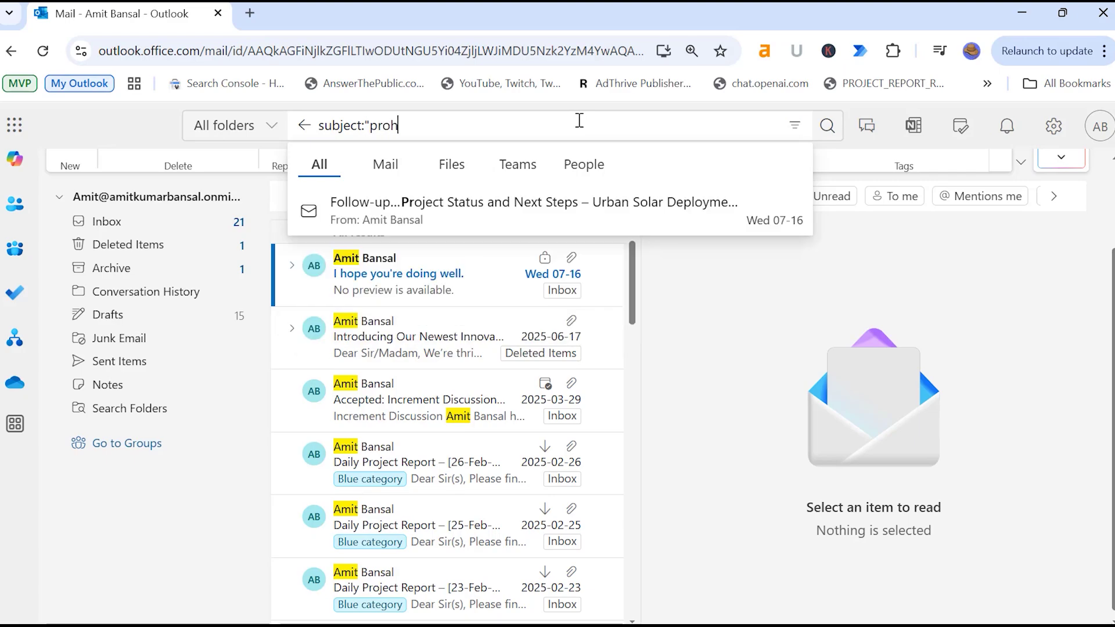
text(re)
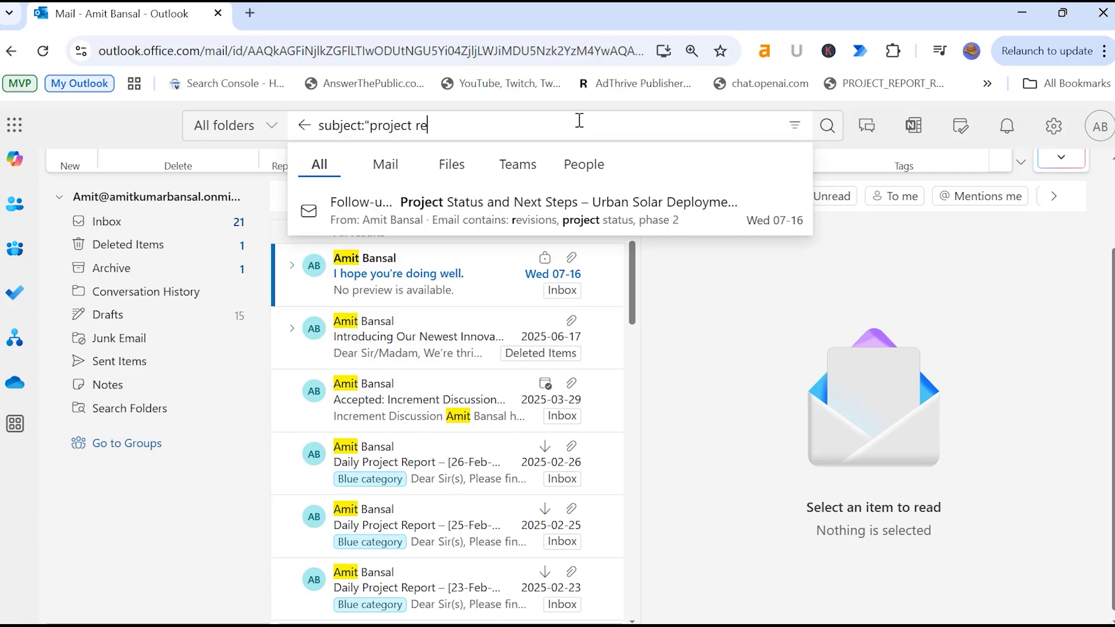
text(port")
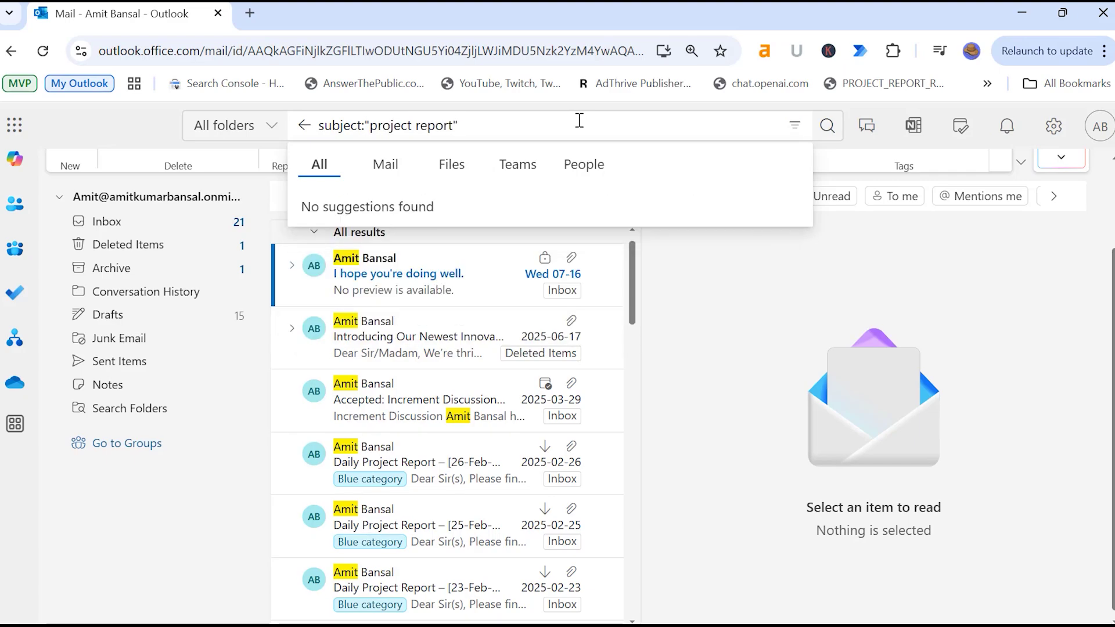
key(Return)
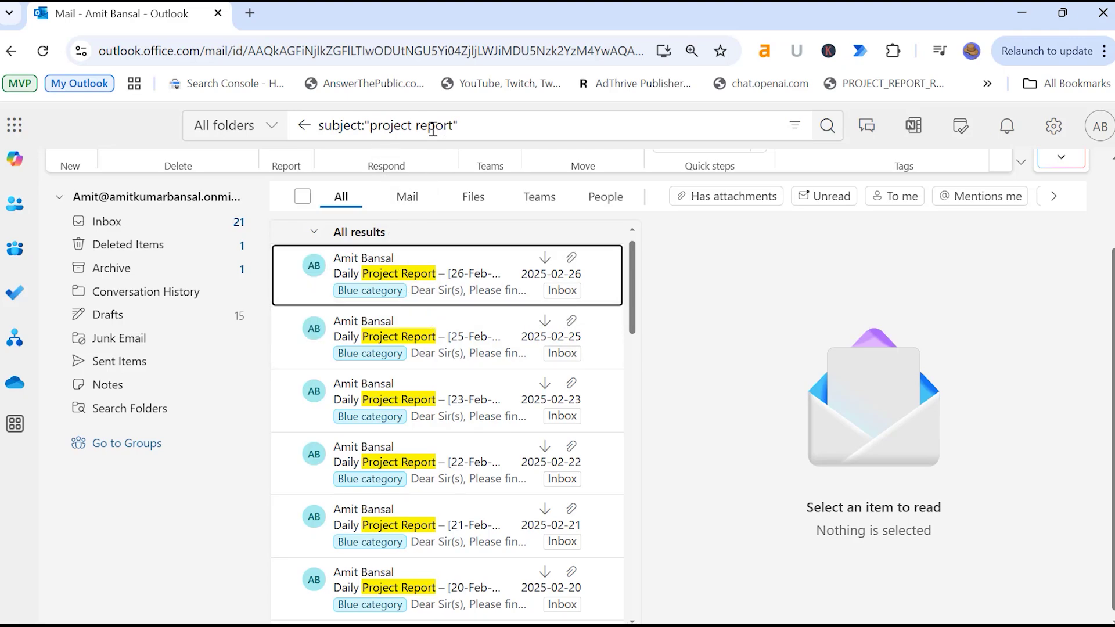
Step: Remove the quotation marks from the query, search for subject:project report and look through the results
double_click(368, 125)
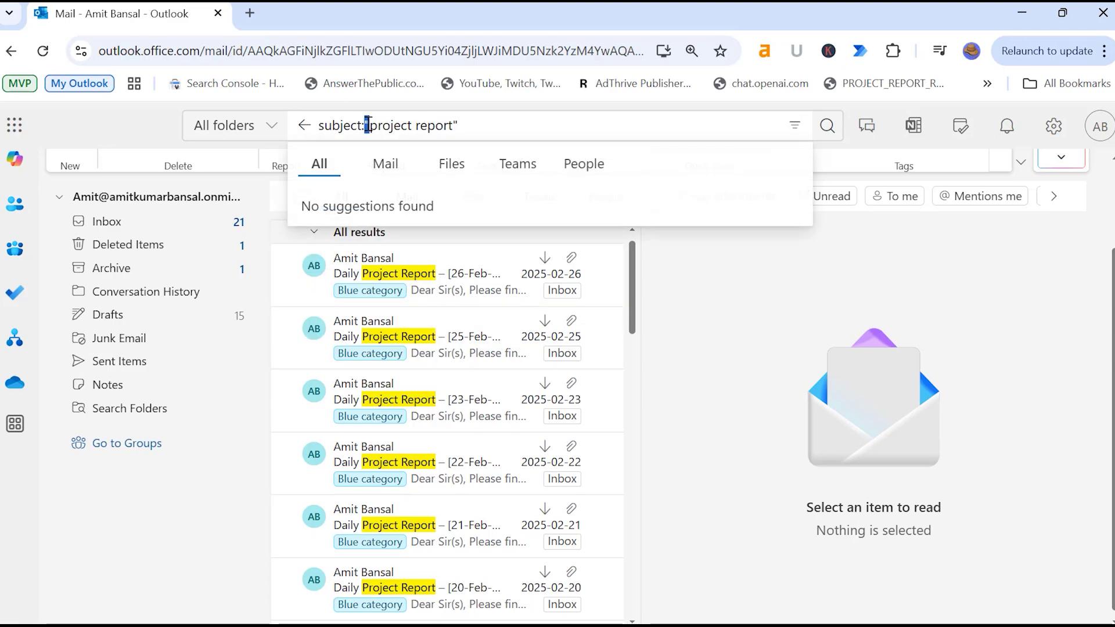
click(462, 126)
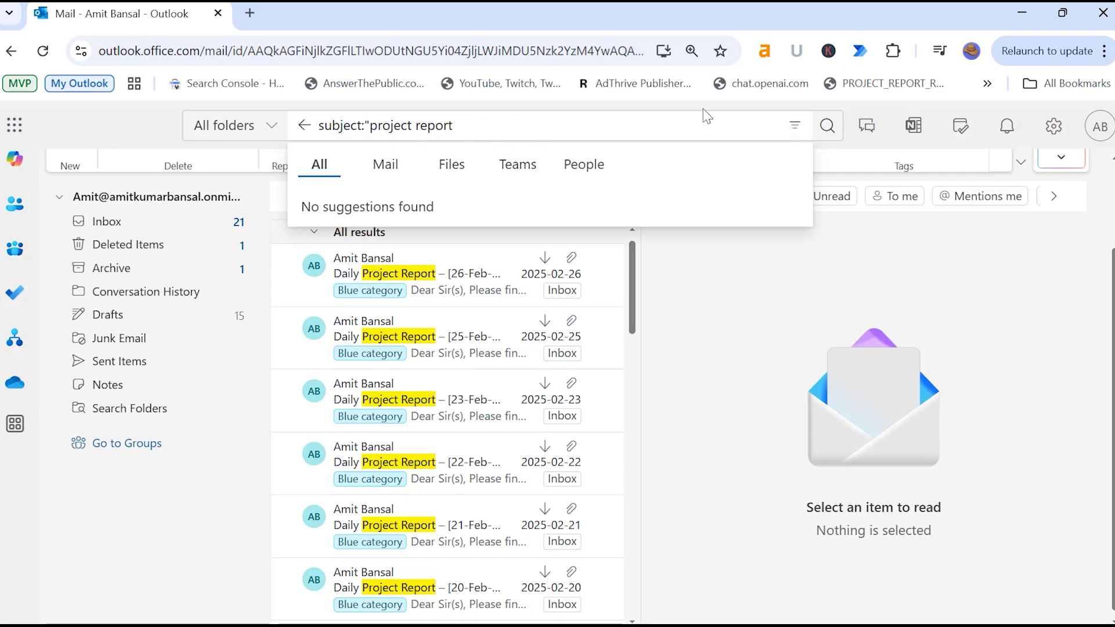
key(BackSpace)
key(Return)
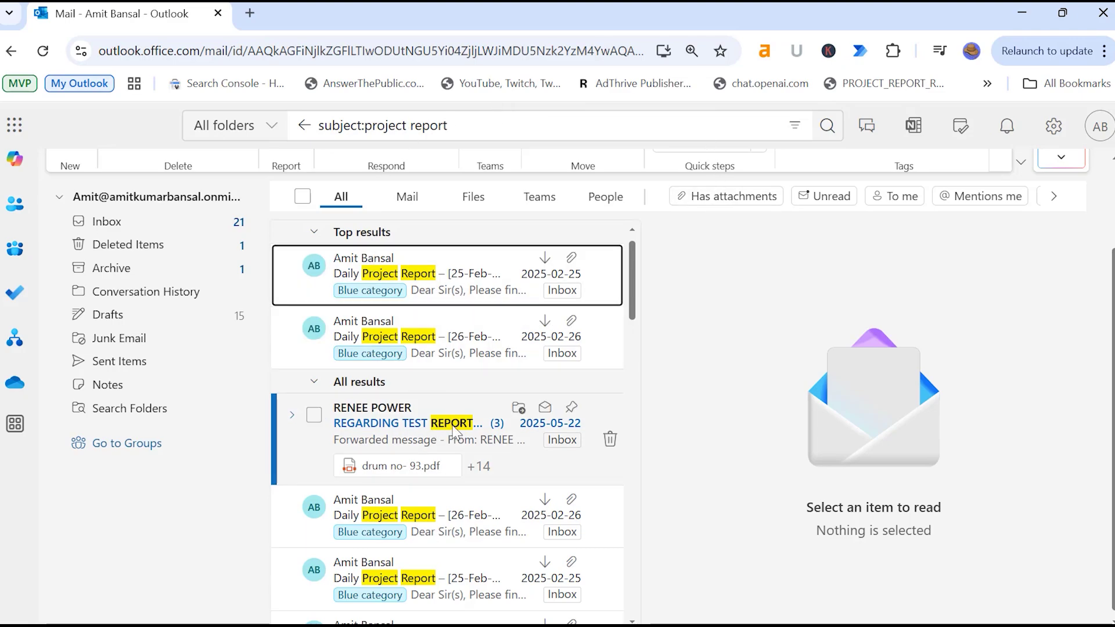
scroll(455, 431, down, 10)
scroll(472, 395, up, 15)
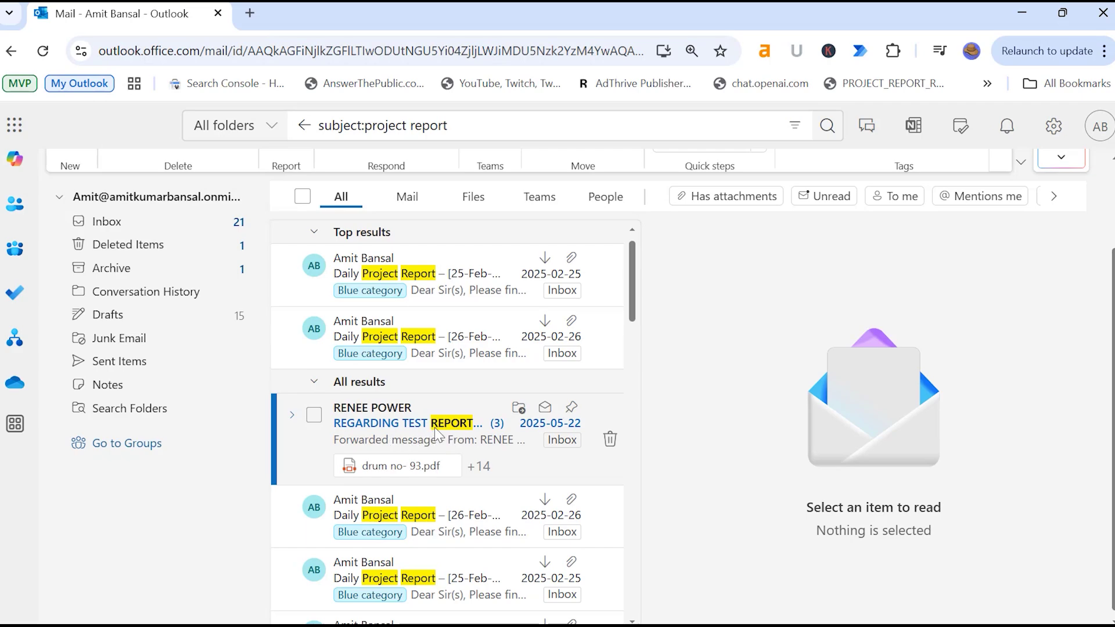
Step: Put the quotation marks back around project report, rerun the exact-phrase subject search and look through the results
click(365, 125)
text(")
key(End)
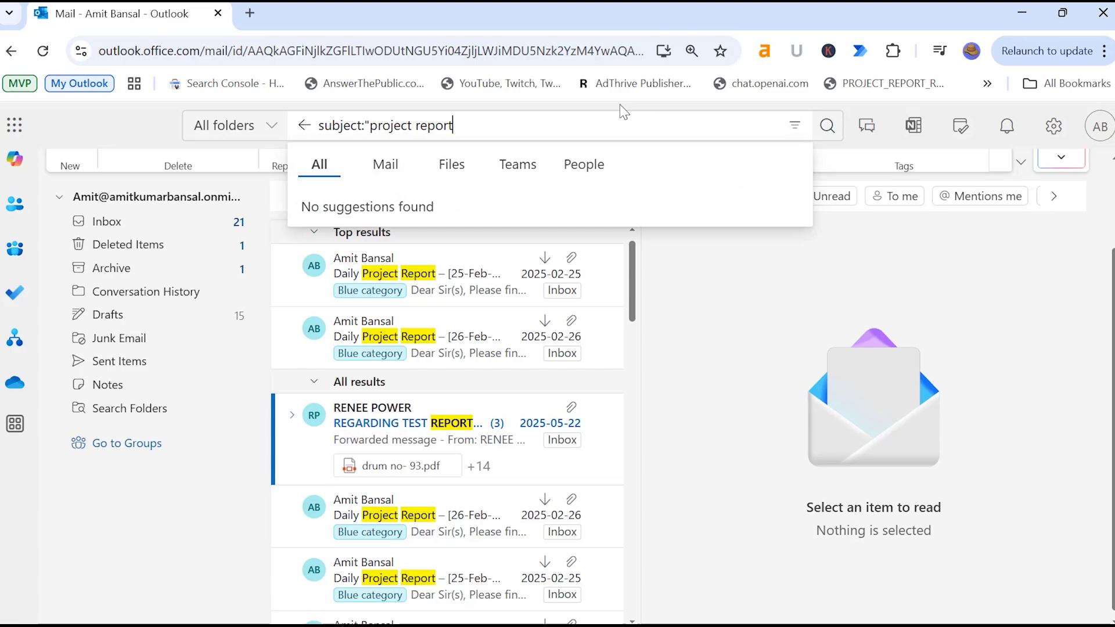
text(")
key(Return)
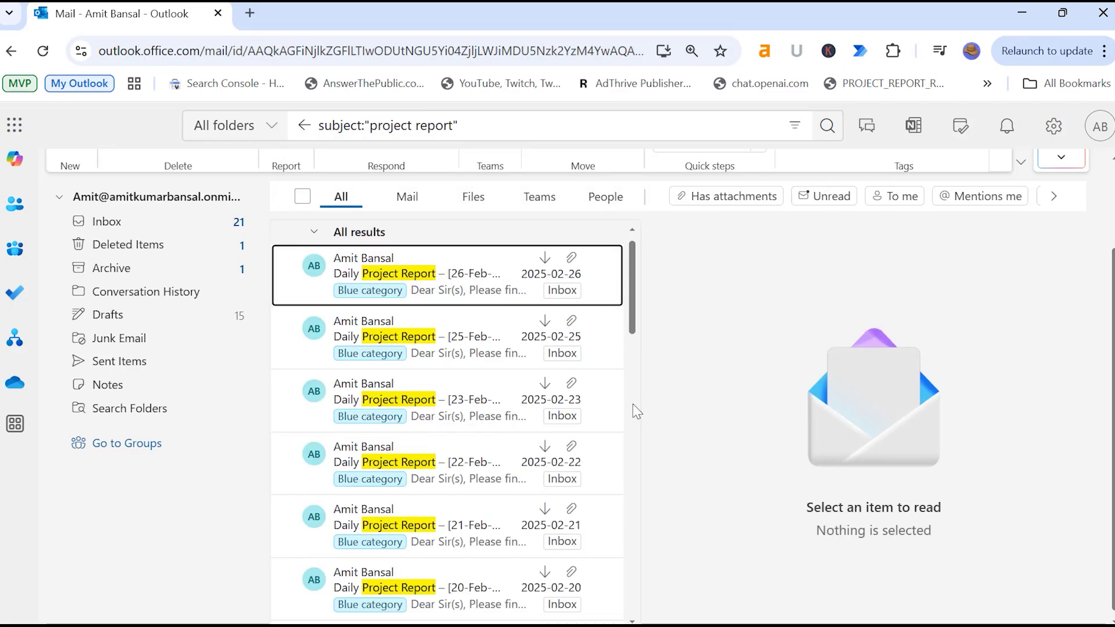
scroll(477, 402, down, 1)
scroll(469, 399, down, 10)
scroll(469, 398, up, 12)
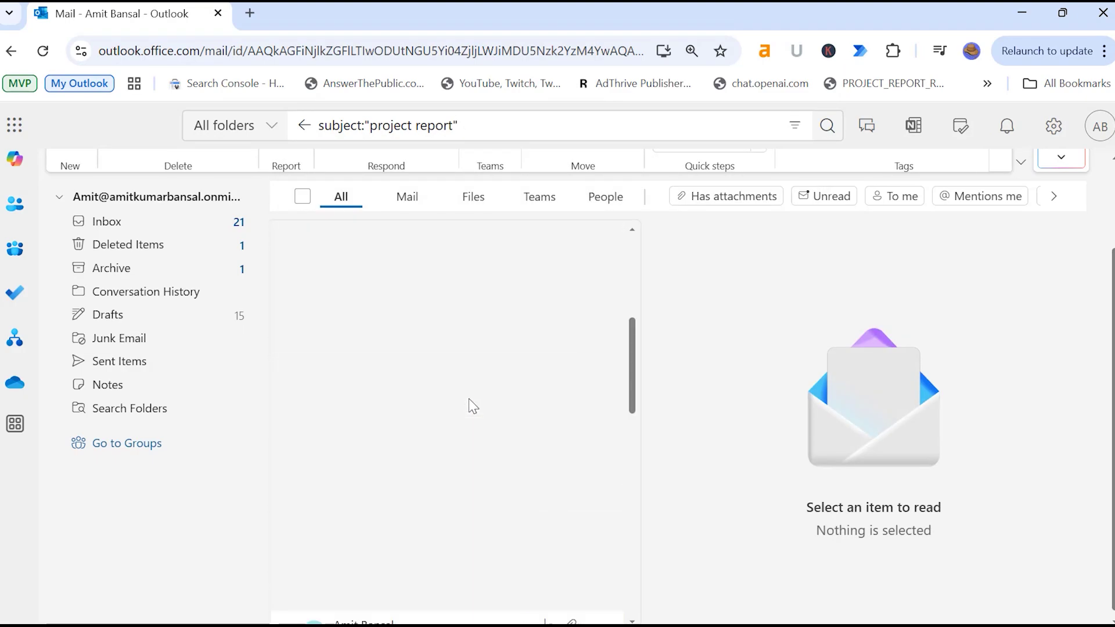